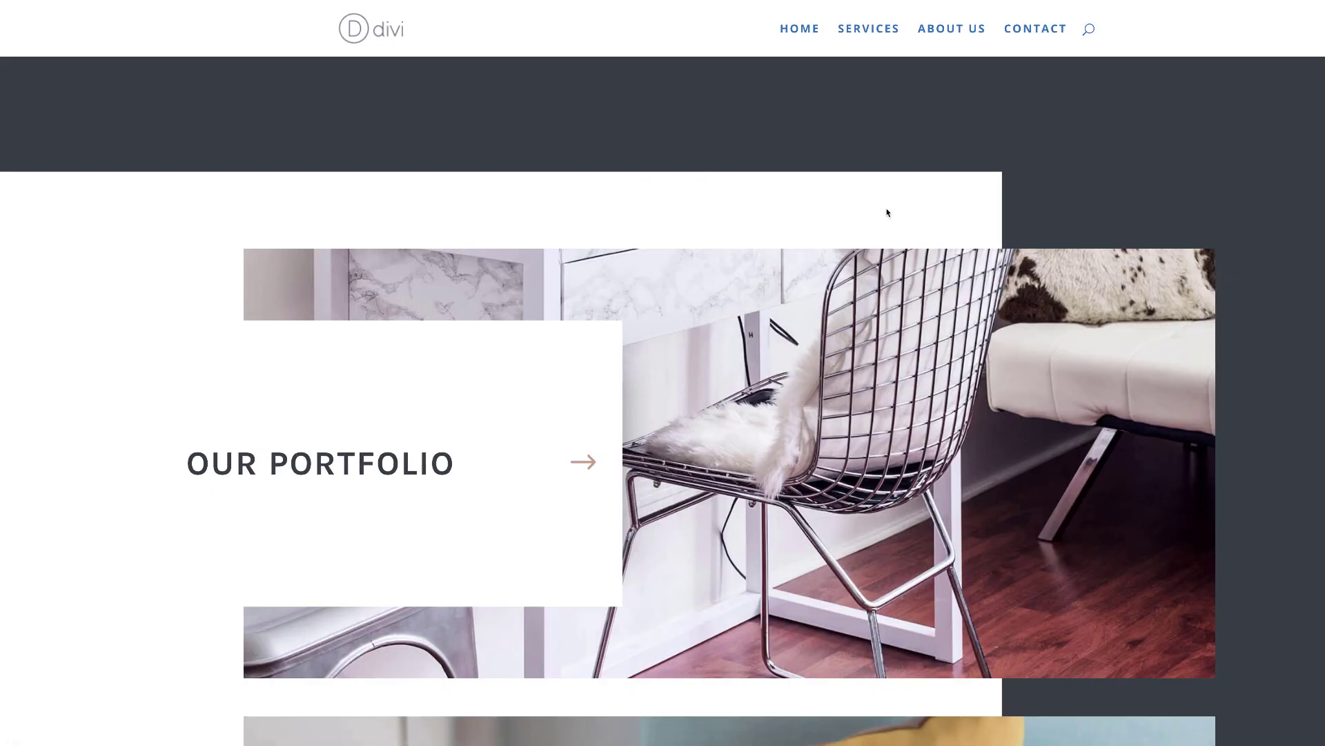
# Examine the finished page's image blurbs for Our Portfolio, Our Projects and Our Products, including their expanding effect
pyautogui.scroll(-7, 922, 274)
pyautogui.scroll(5, 923, 274)
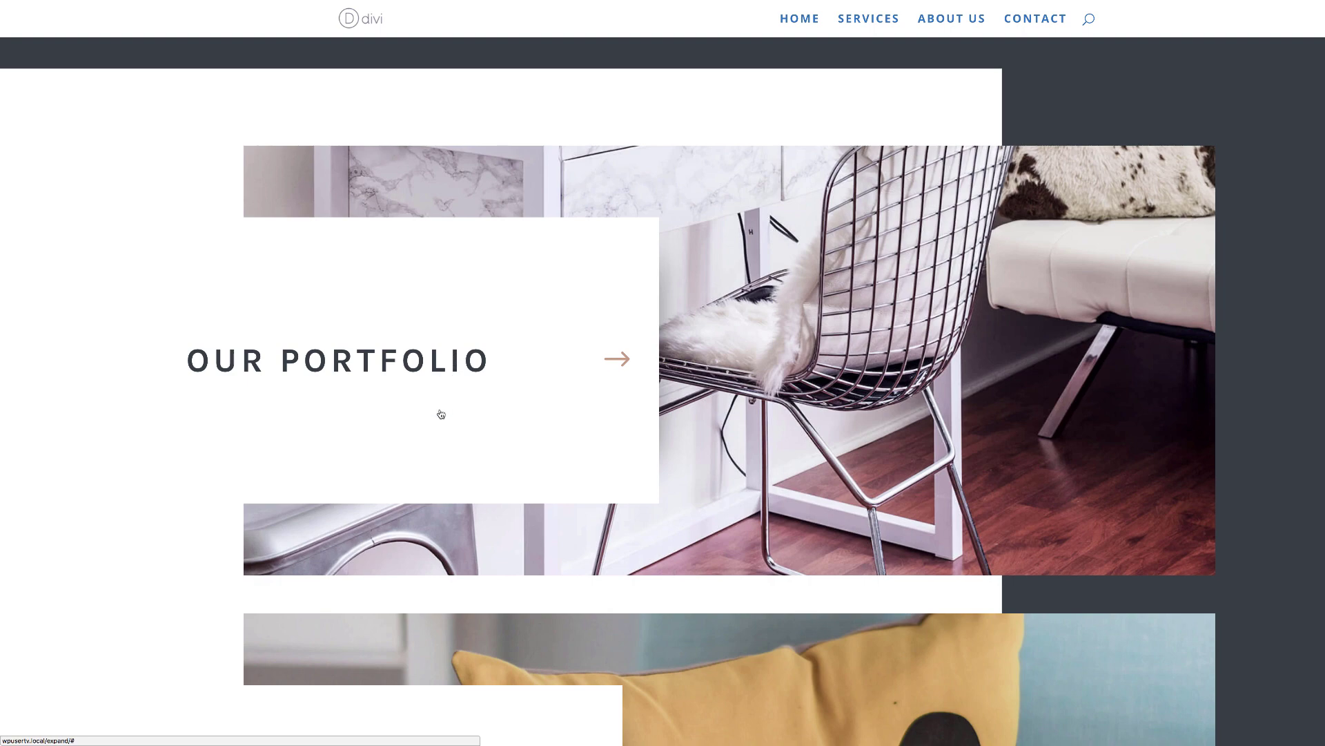
pyautogui.scroll(-5, 751, 450)
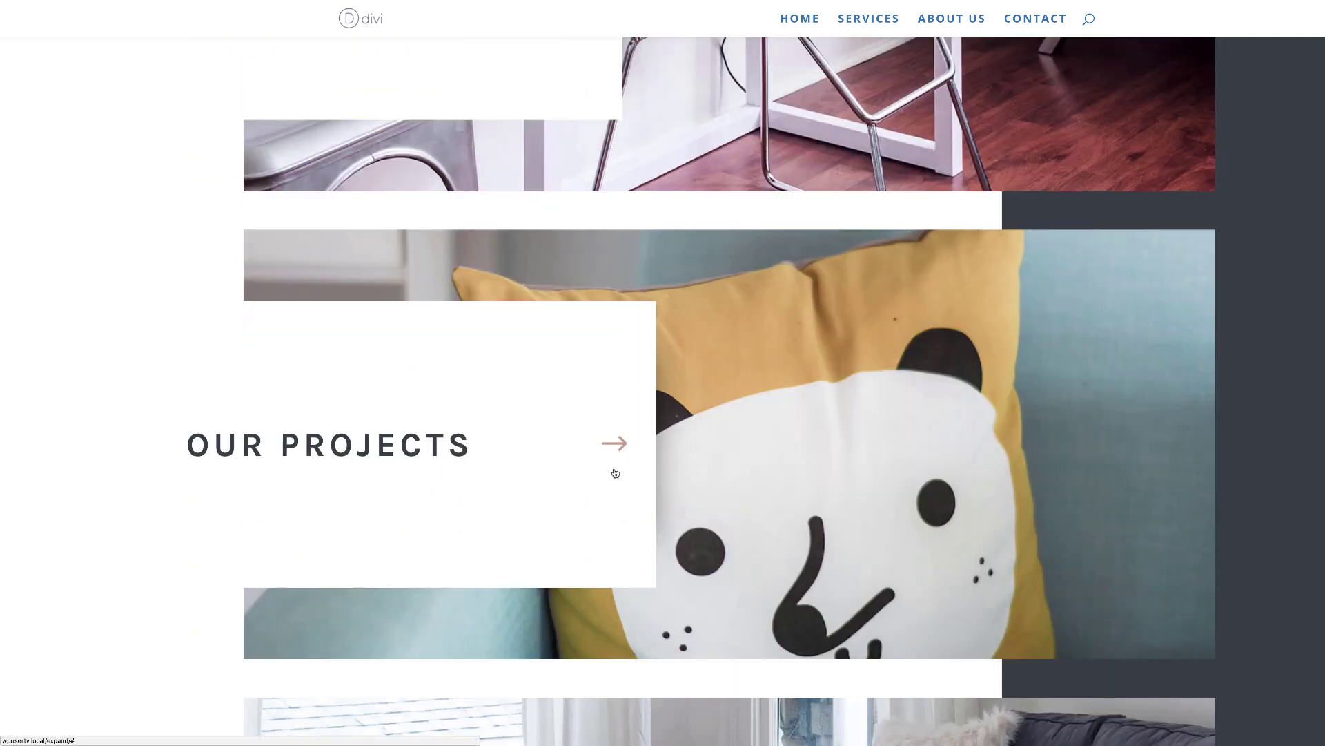
pyautogui.scroll(-8, 984, 529)
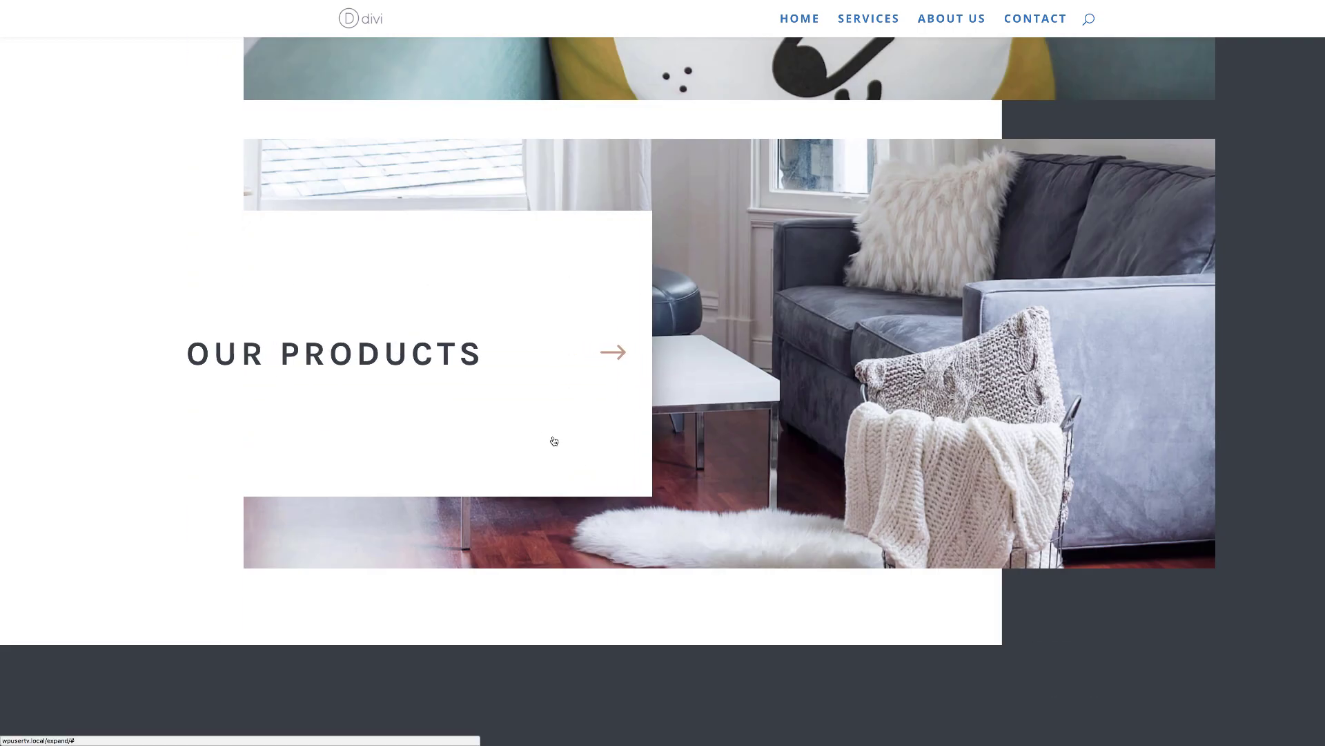
pyautogui.scroll(4, 1236, 602)
pyautogui.scroll(6, 1240, 601)
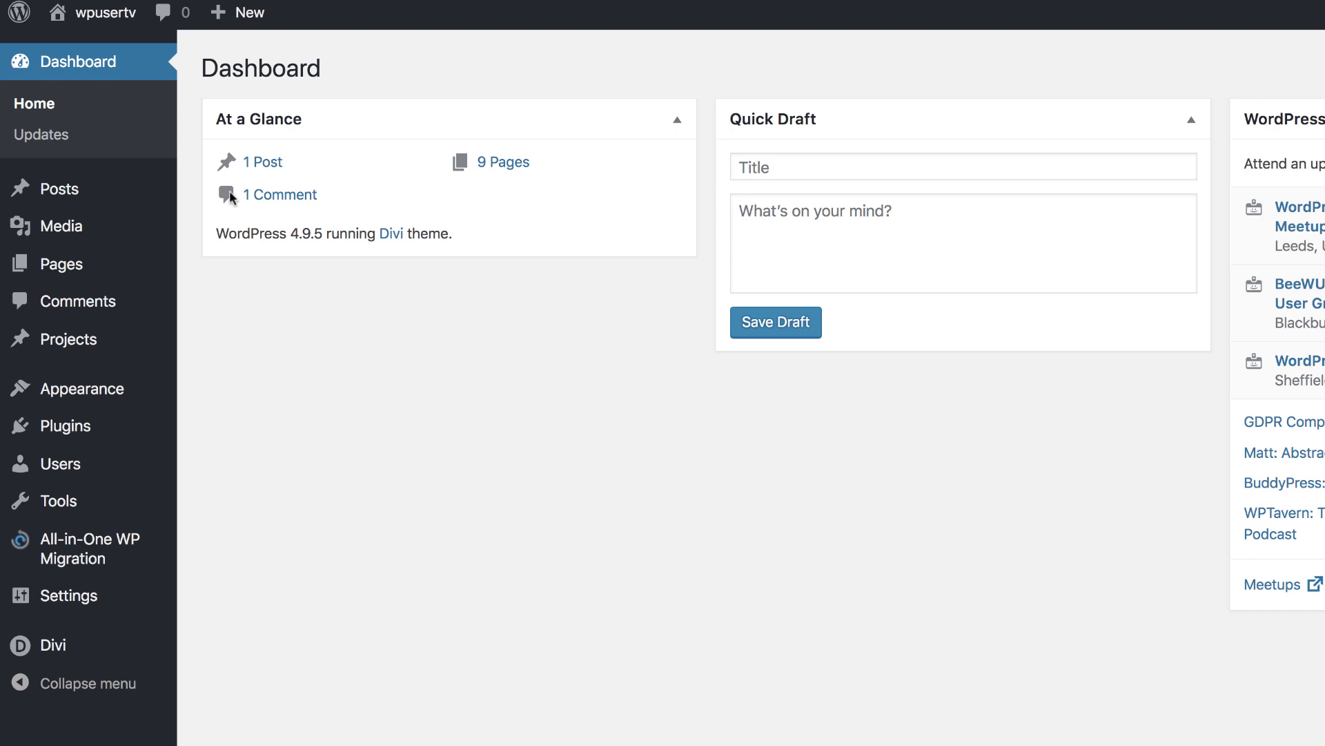
# Create a new page titled "expand ex" with the Divi Builder and open it in the Visual Builder
pyautogui.moveTo(59, 263)
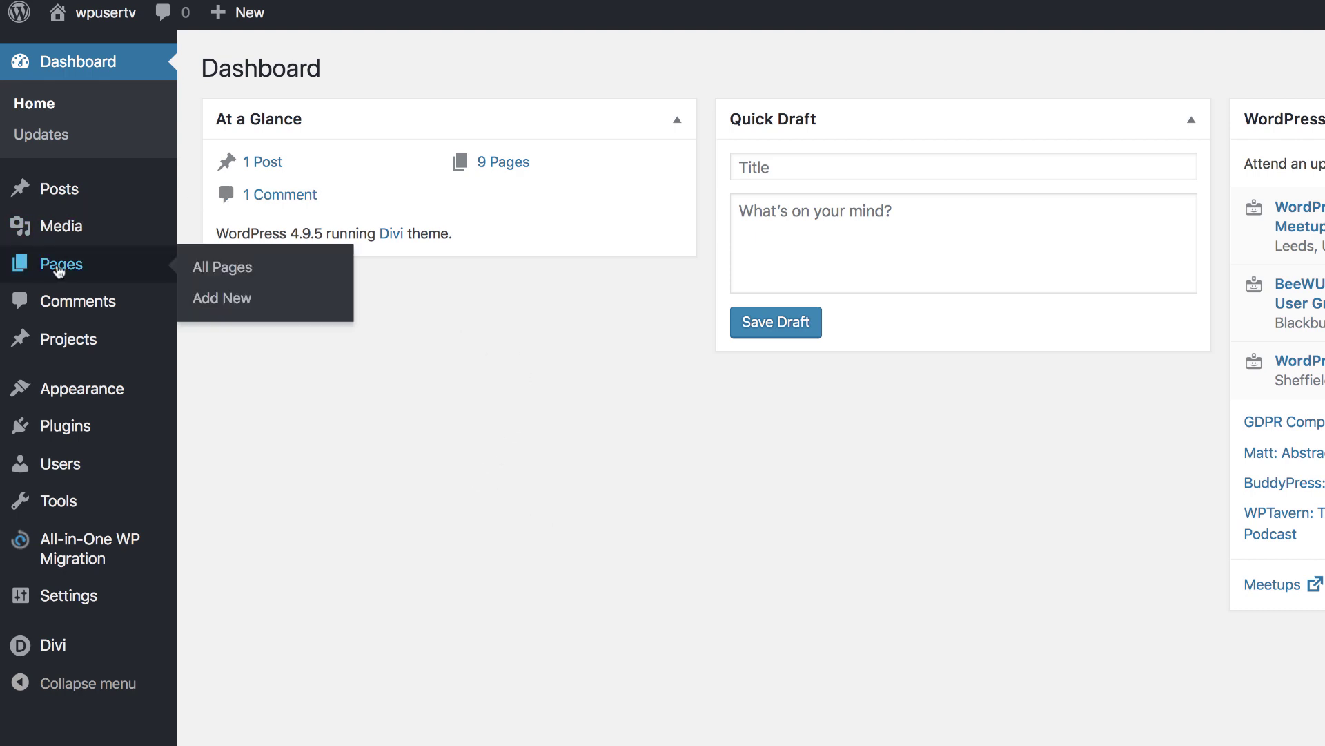
pyautogui.click(242, 299)
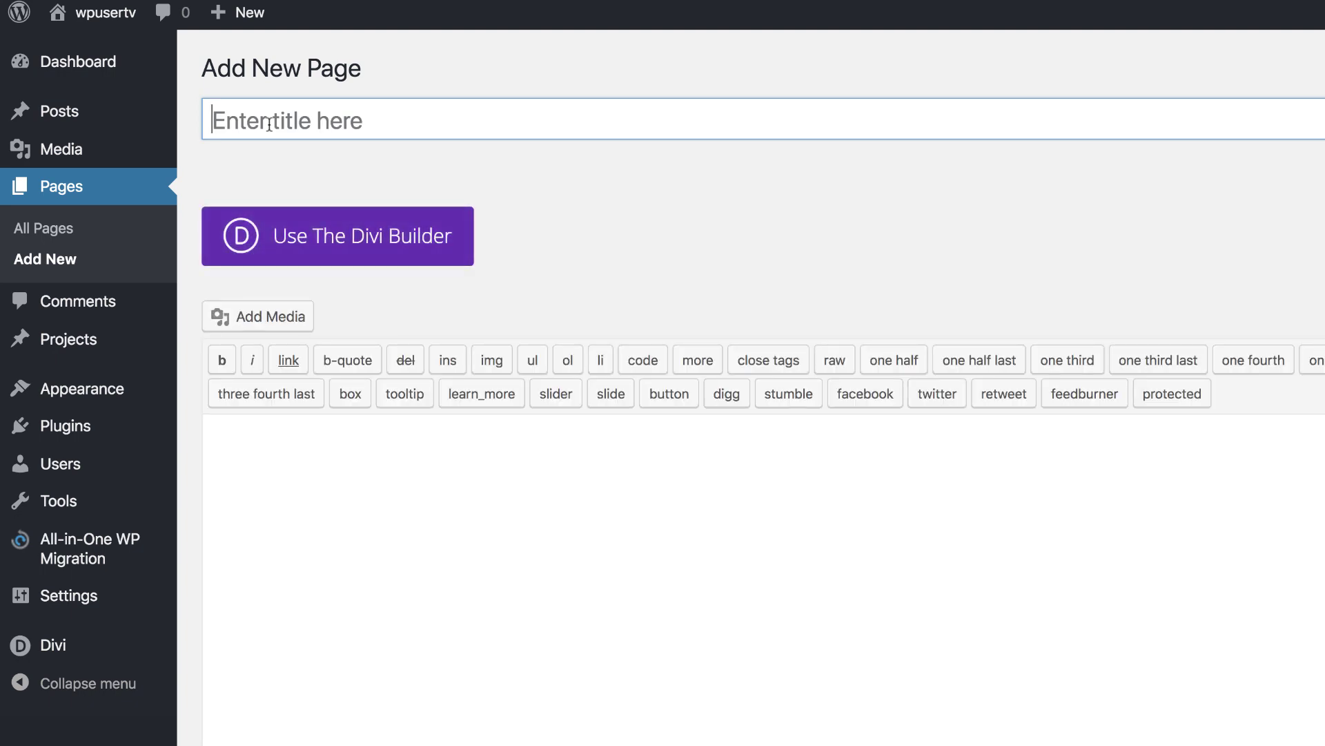
pyautogui.write('expand ex')
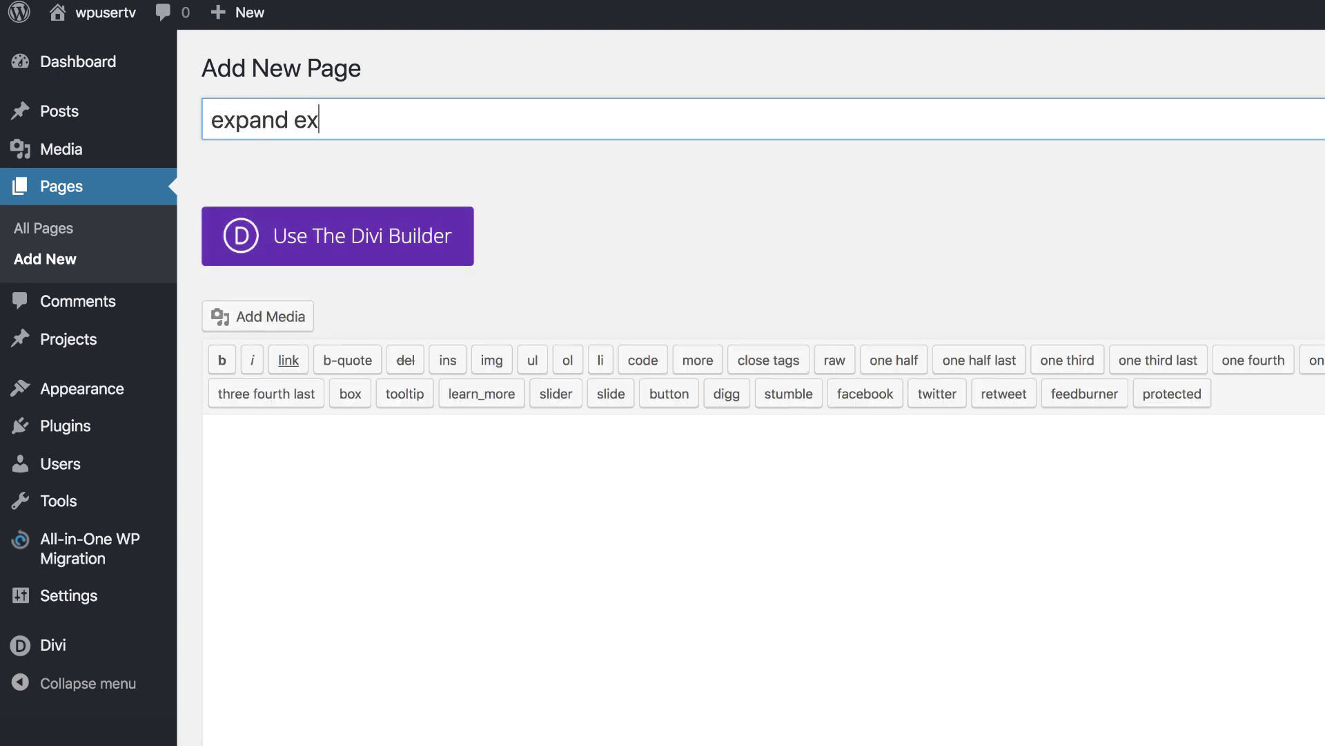
pyautogui.click(355, 243)
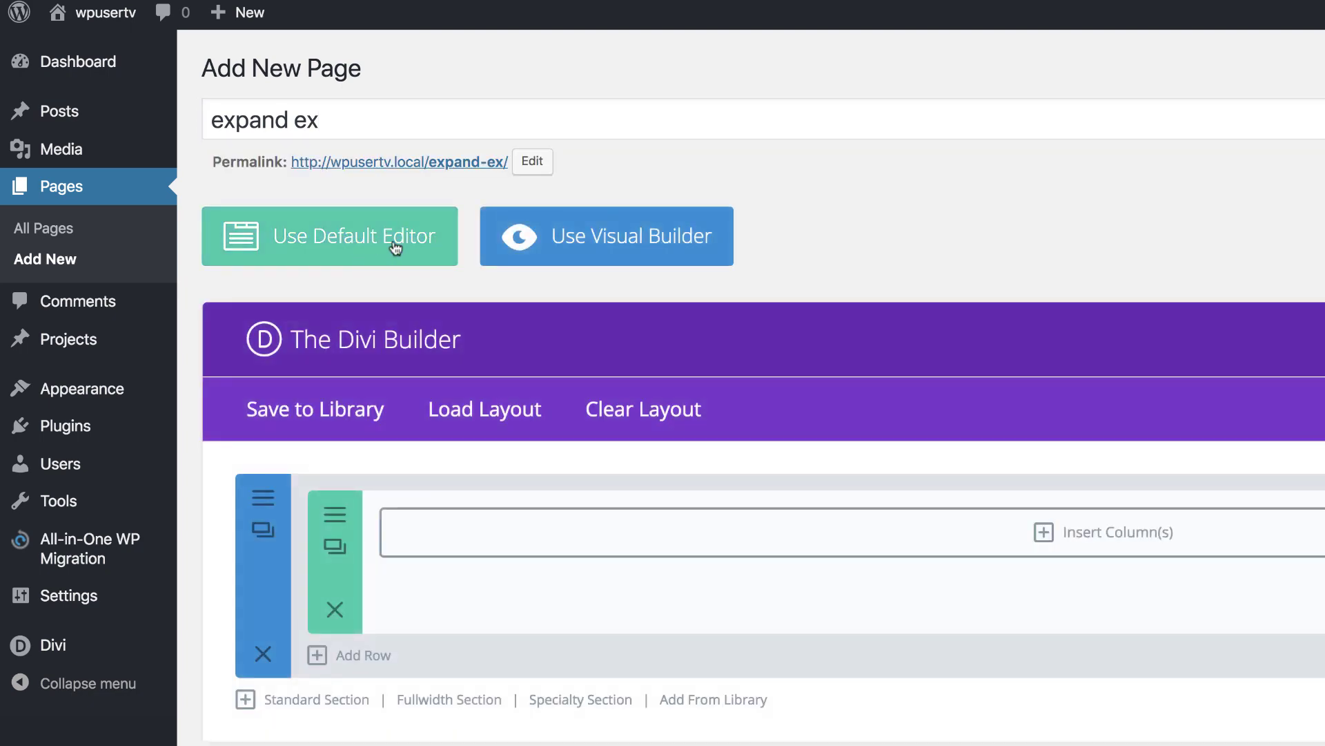
pyautogui.click(628, 241)
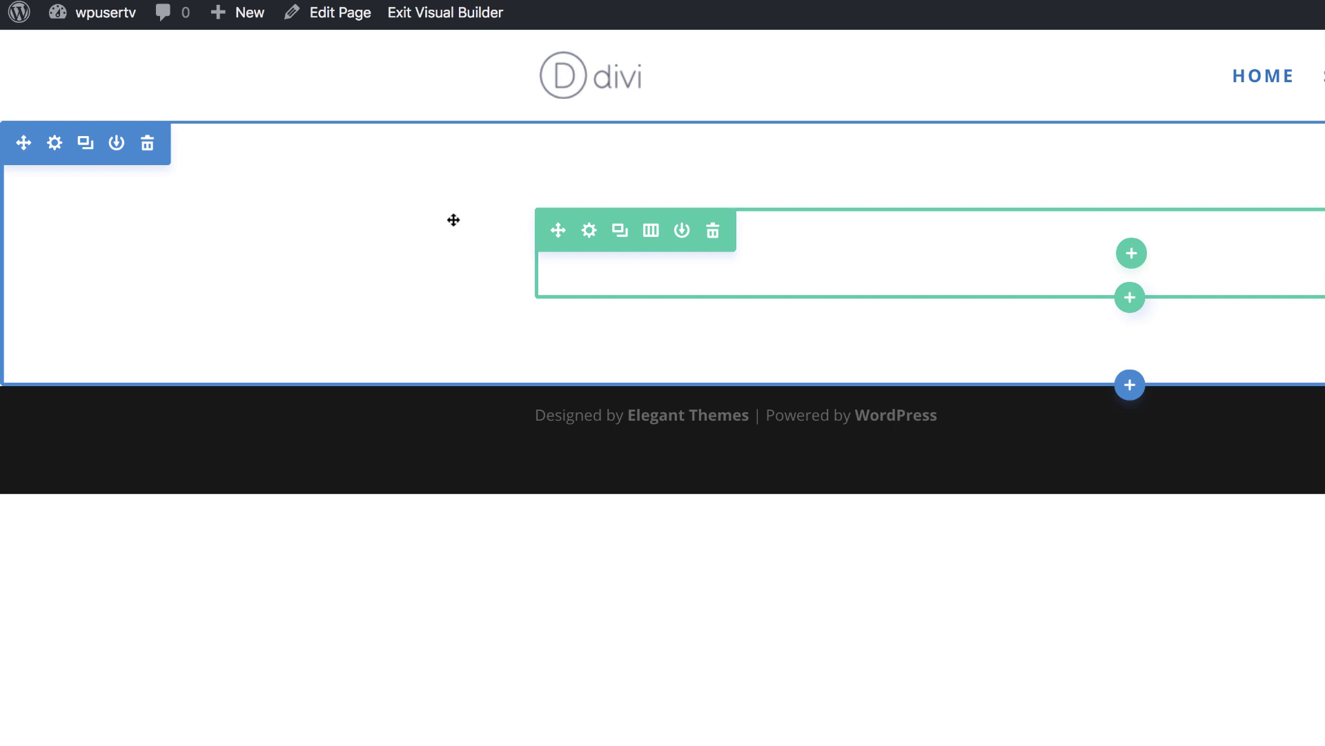
# Add a gradient background to the empty section, with white as its first color
pyautogui.click(55, 144)
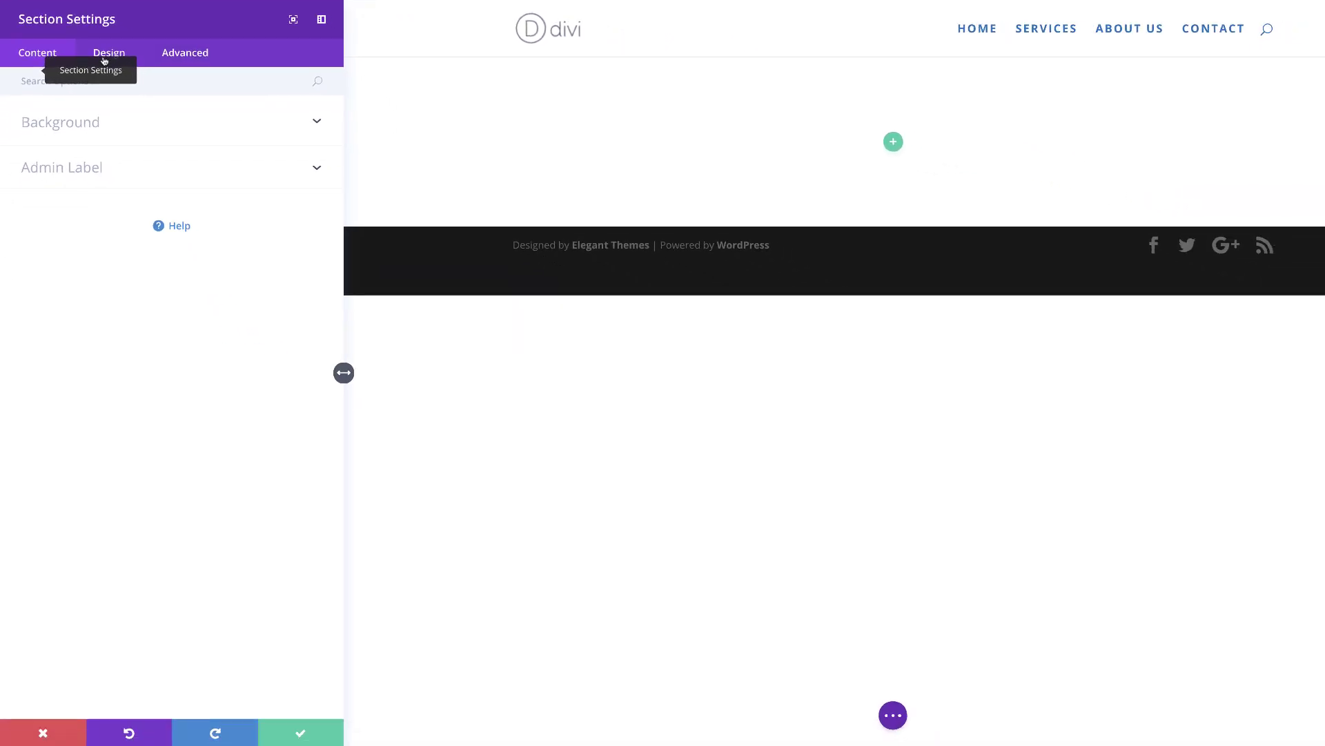
pyautogui.click(85, 123)
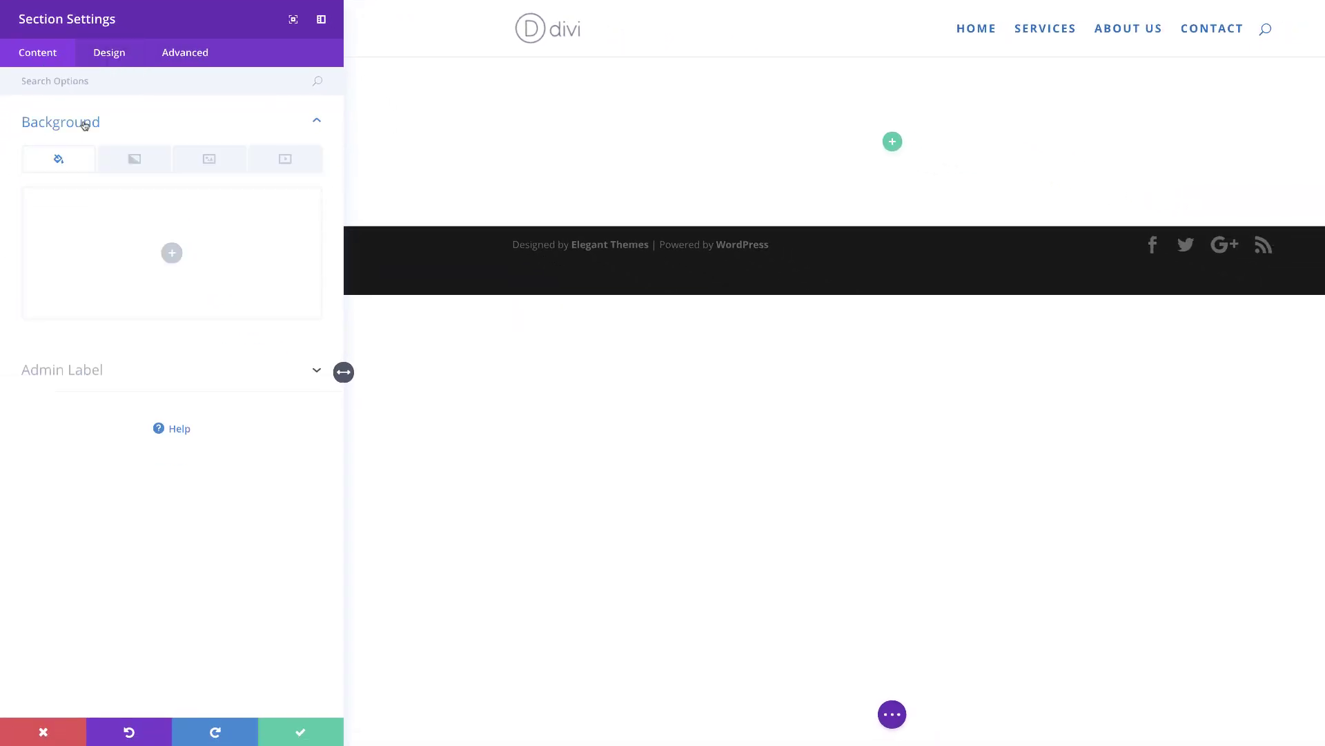
pyautogui.click(137, 164)
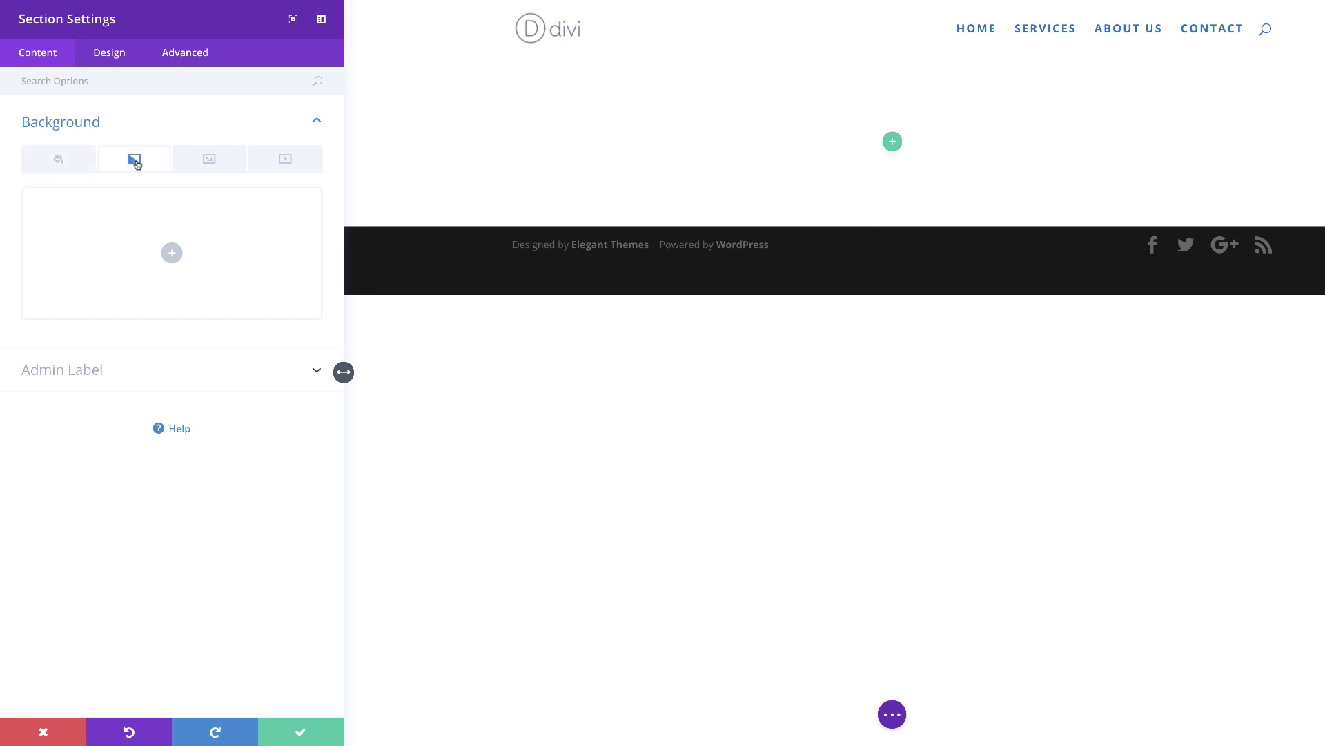
pyautogui.click(169, 258)
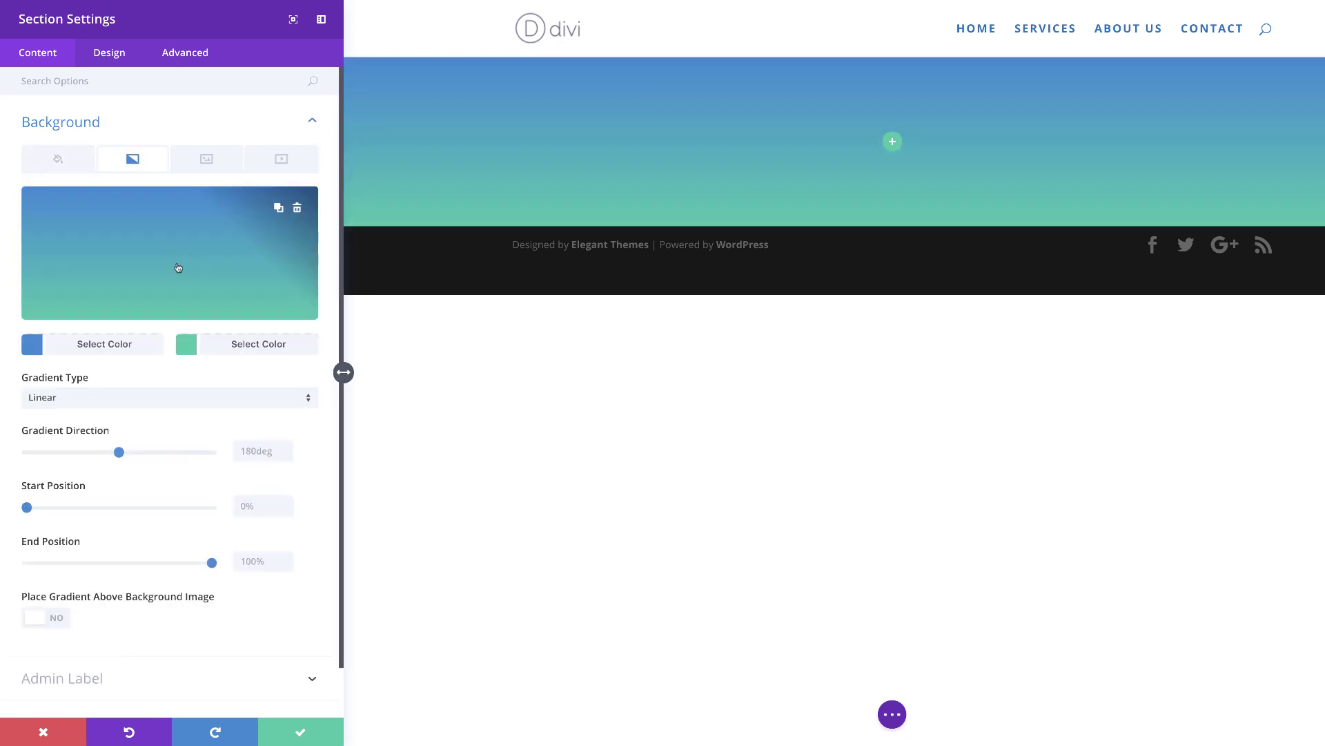
pyautogui.click(35, 348)
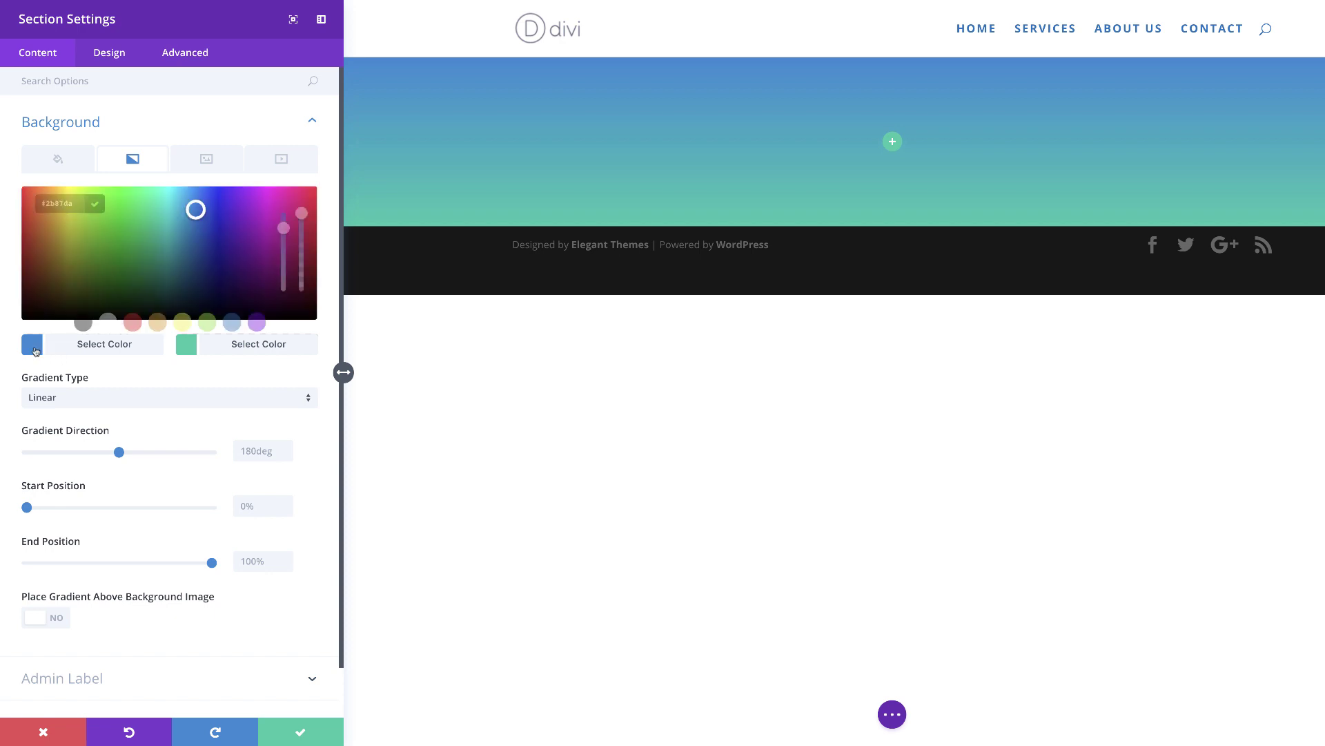
pyautogui.click(99, 322)
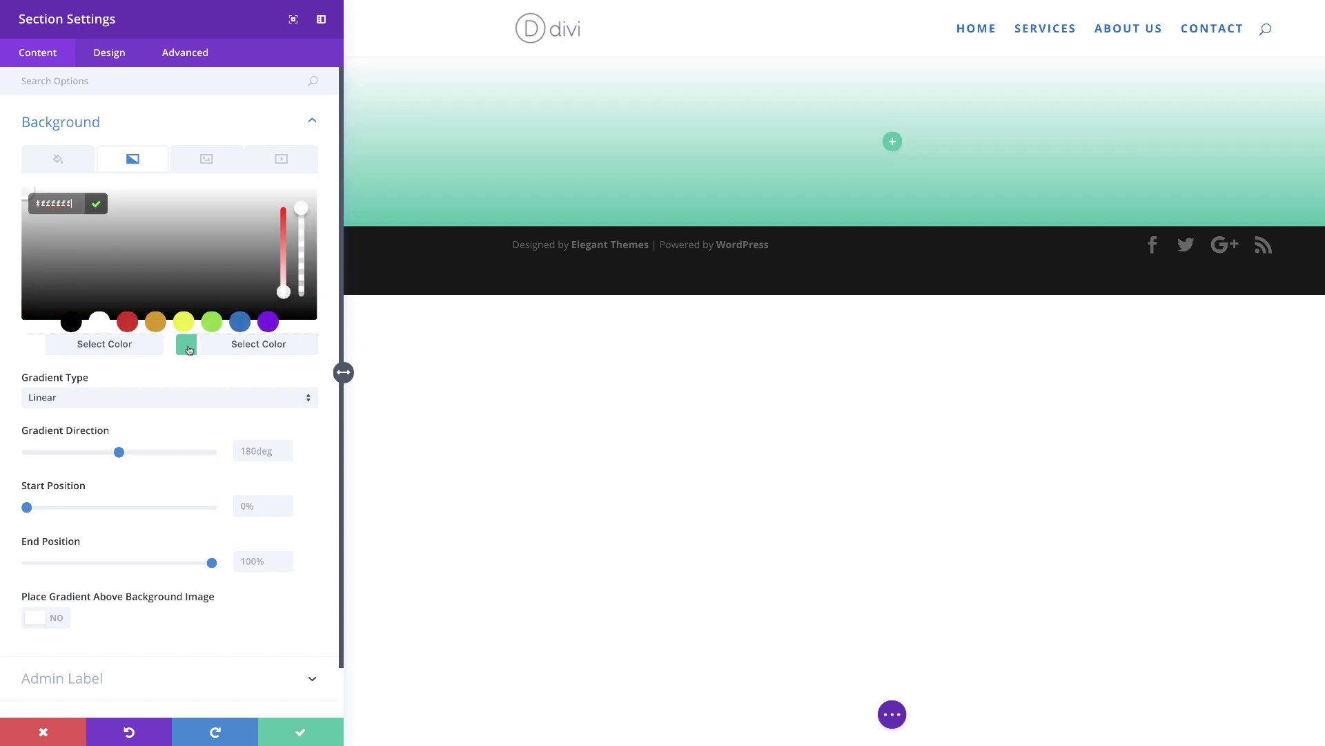
# Set the second color of the section's gradient to #353e45
pyautogui.click(184, 348)
pyautogui.click(76, 203)
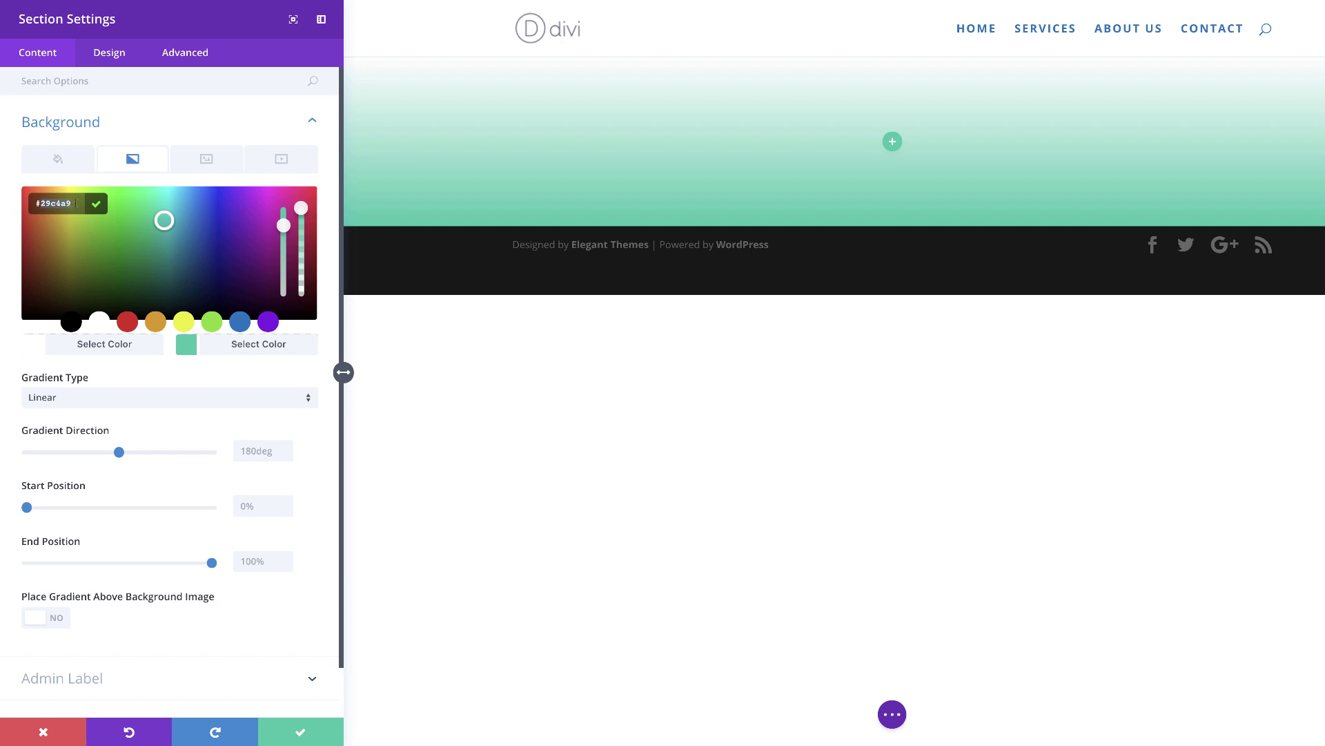
pyautogui.hotkey('ctrl', 'a')
pyautogui.write('#353e45')
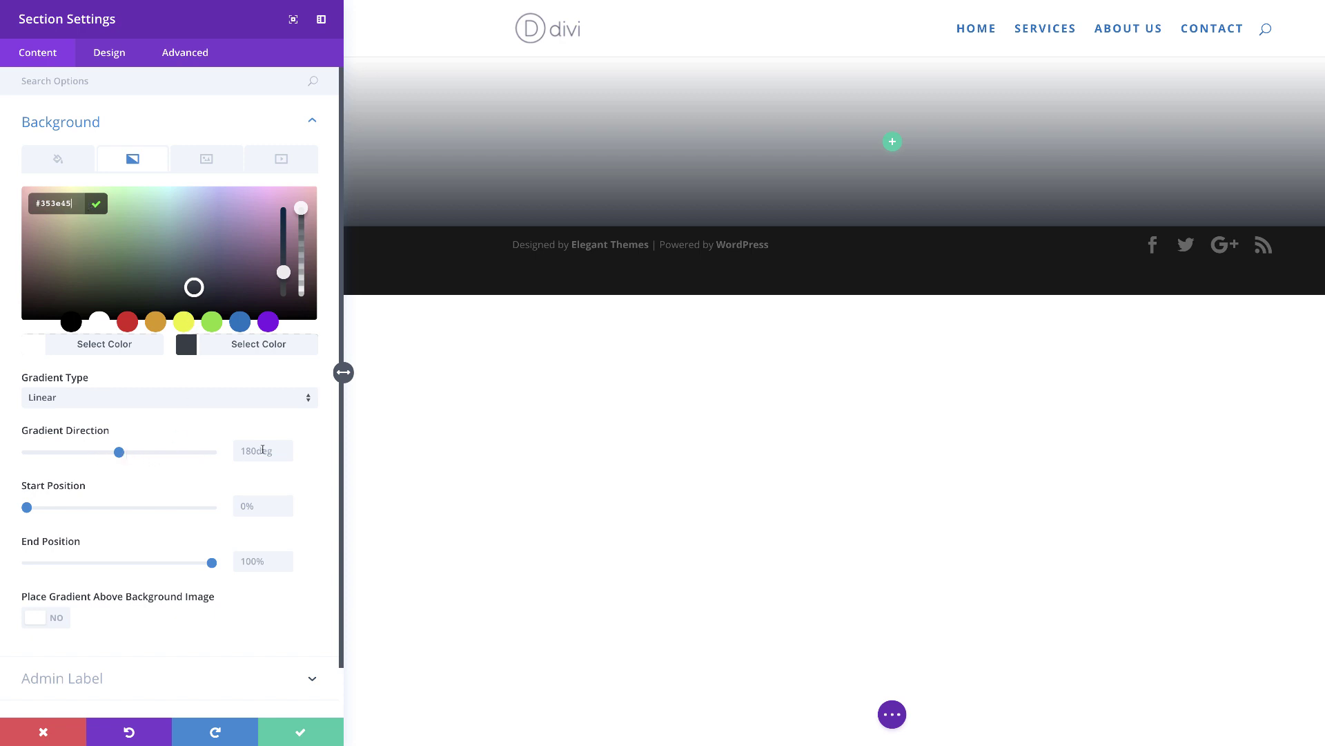
# Set the gradient direction to 90deg and both its start and end positions to 70%
pyautogui.click(261, 451)
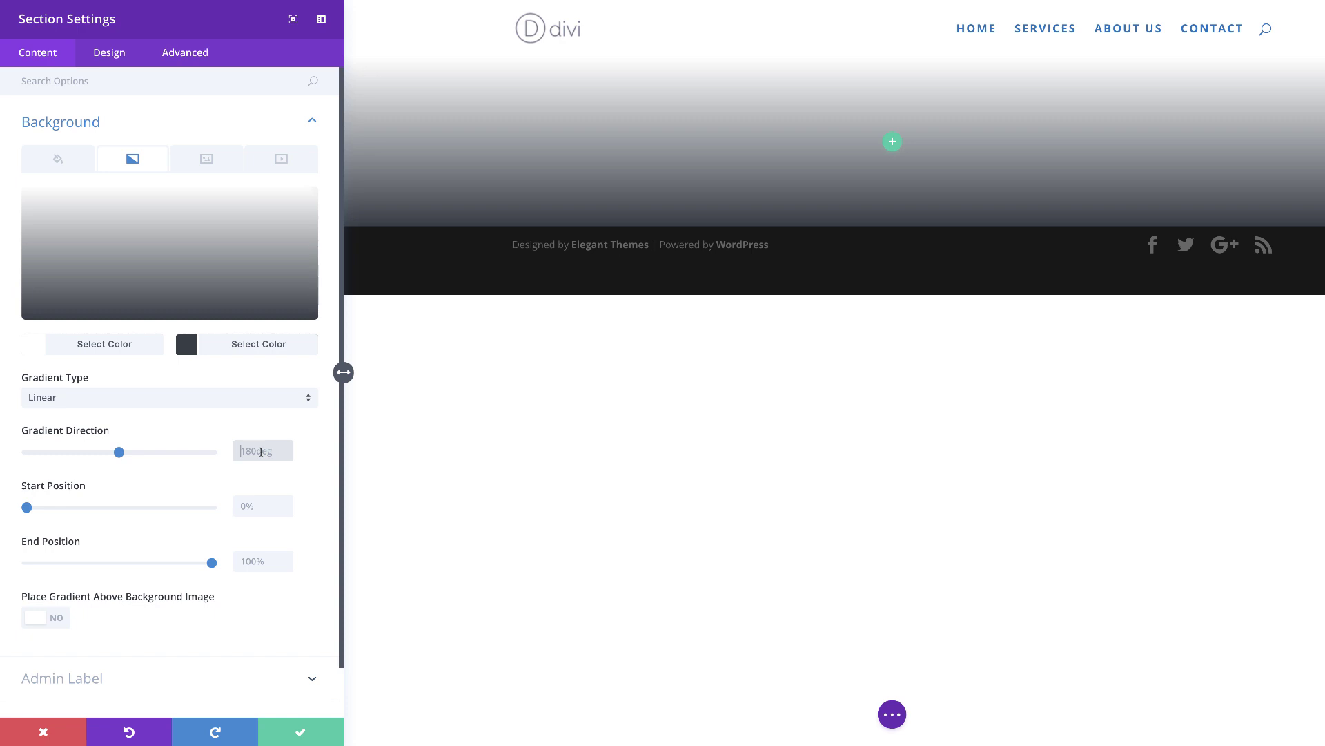
pyautogui.write('90deg')
pyautogui.click(278, 510)
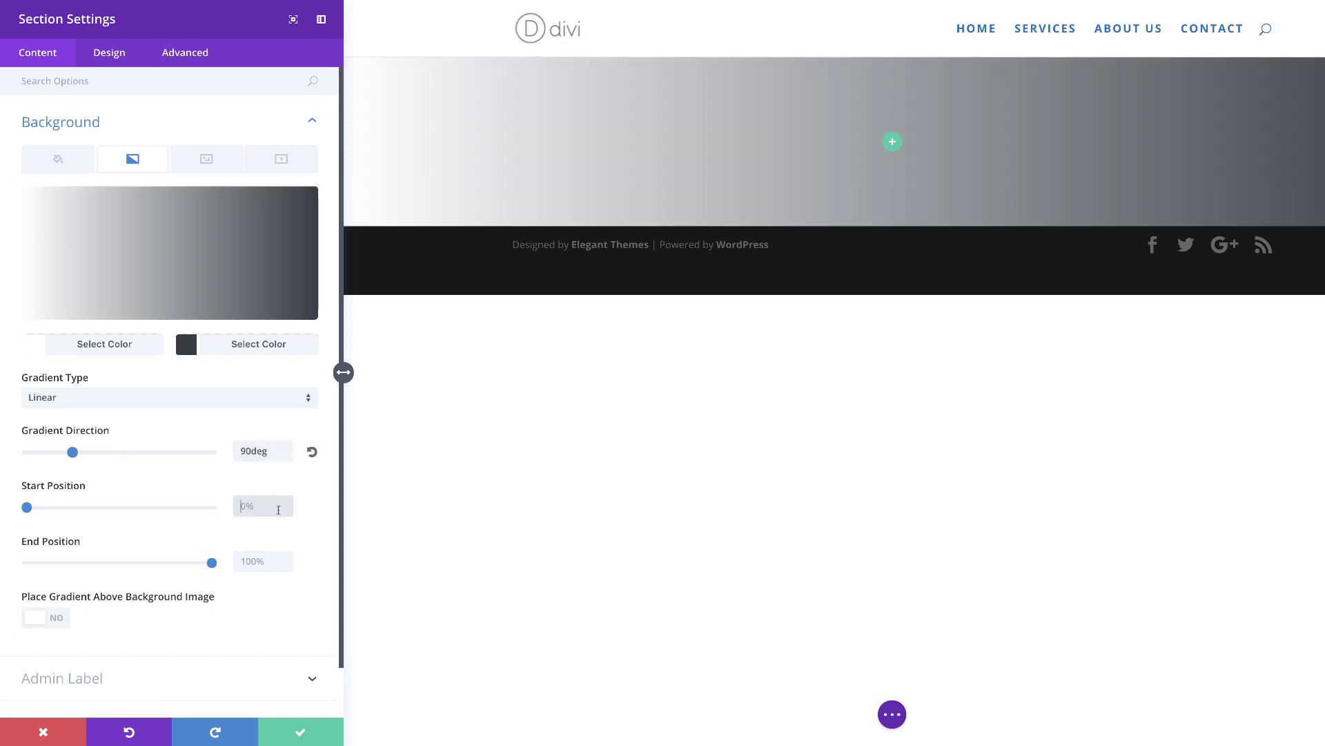
pyautogui.write('70')
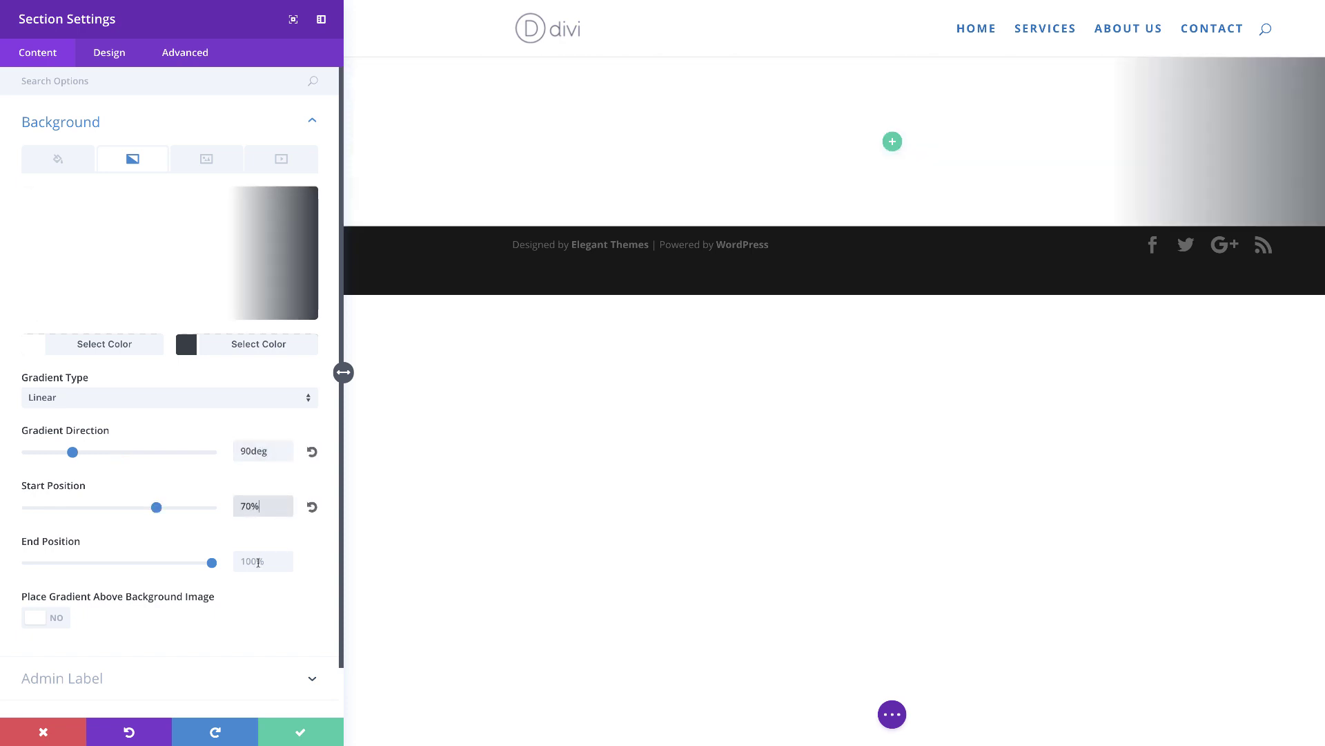
pyautogui.click(258, 563)
pyautogui.write('70')
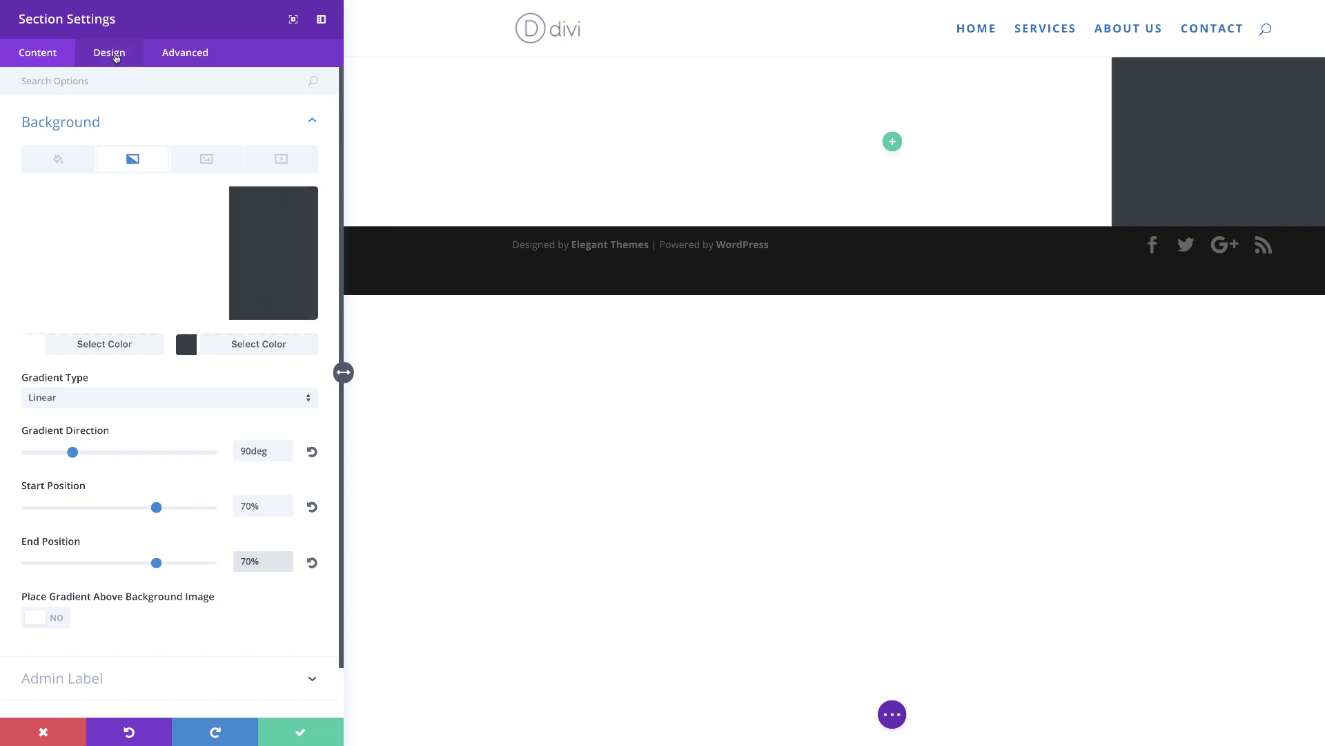
# Set the section's custom padding to 10vh top and bottom and 0px right and left
pyautogui.click(116, 57)
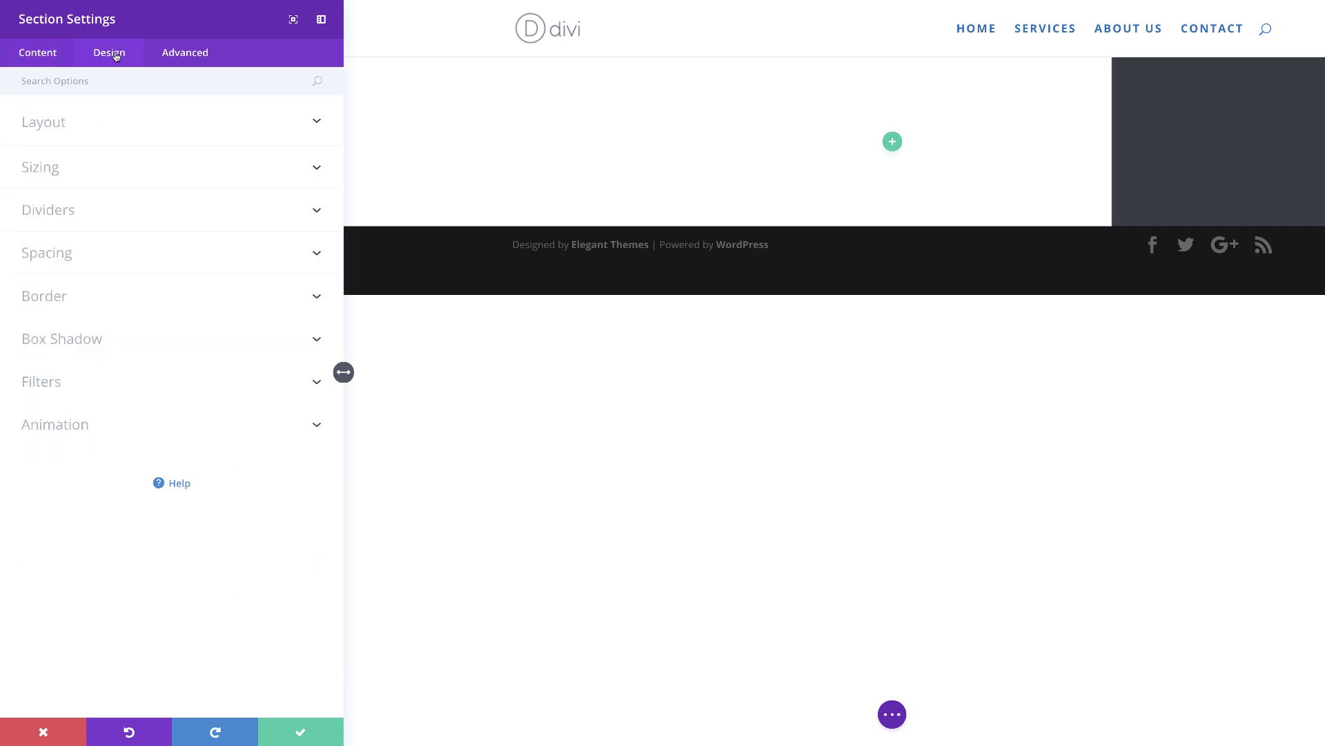
pyautogui.click(73, 257)
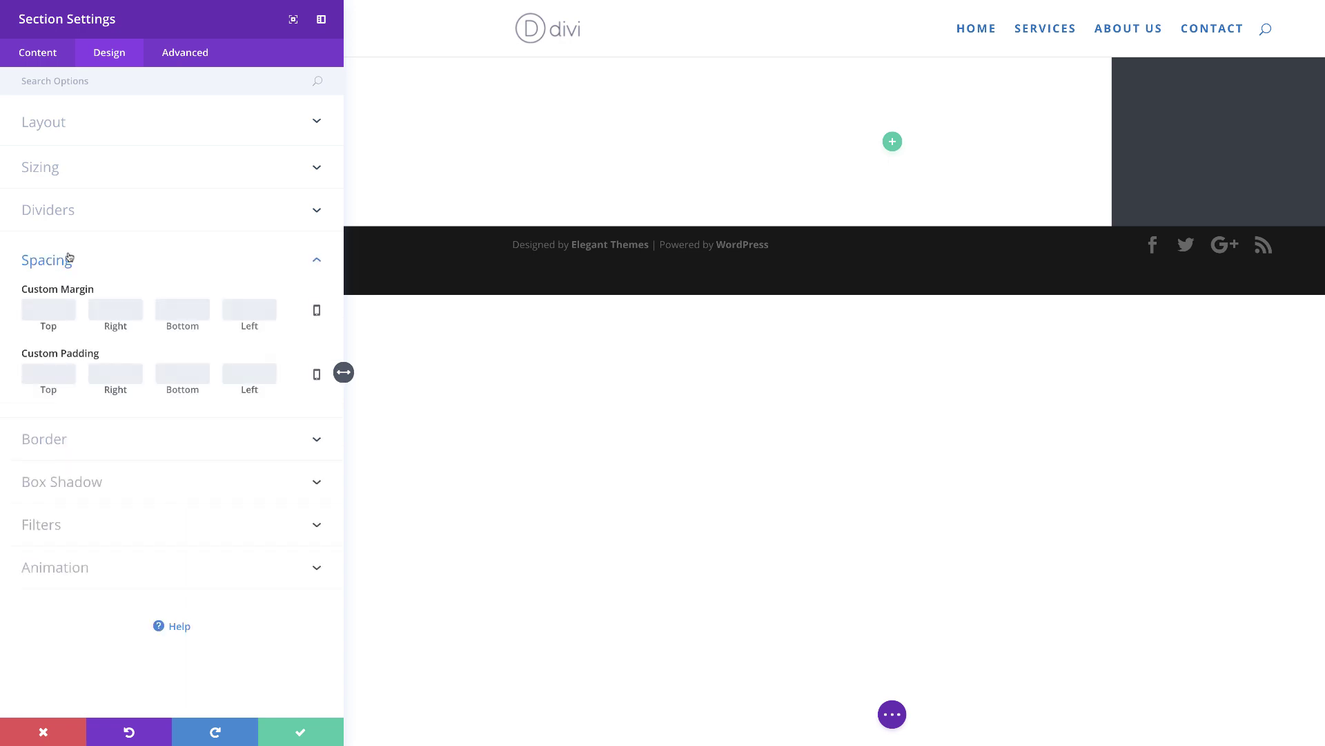
pyautogui.click(59, 370)
pyautogui.write('10vh')
pyautogui.click(190, 375)
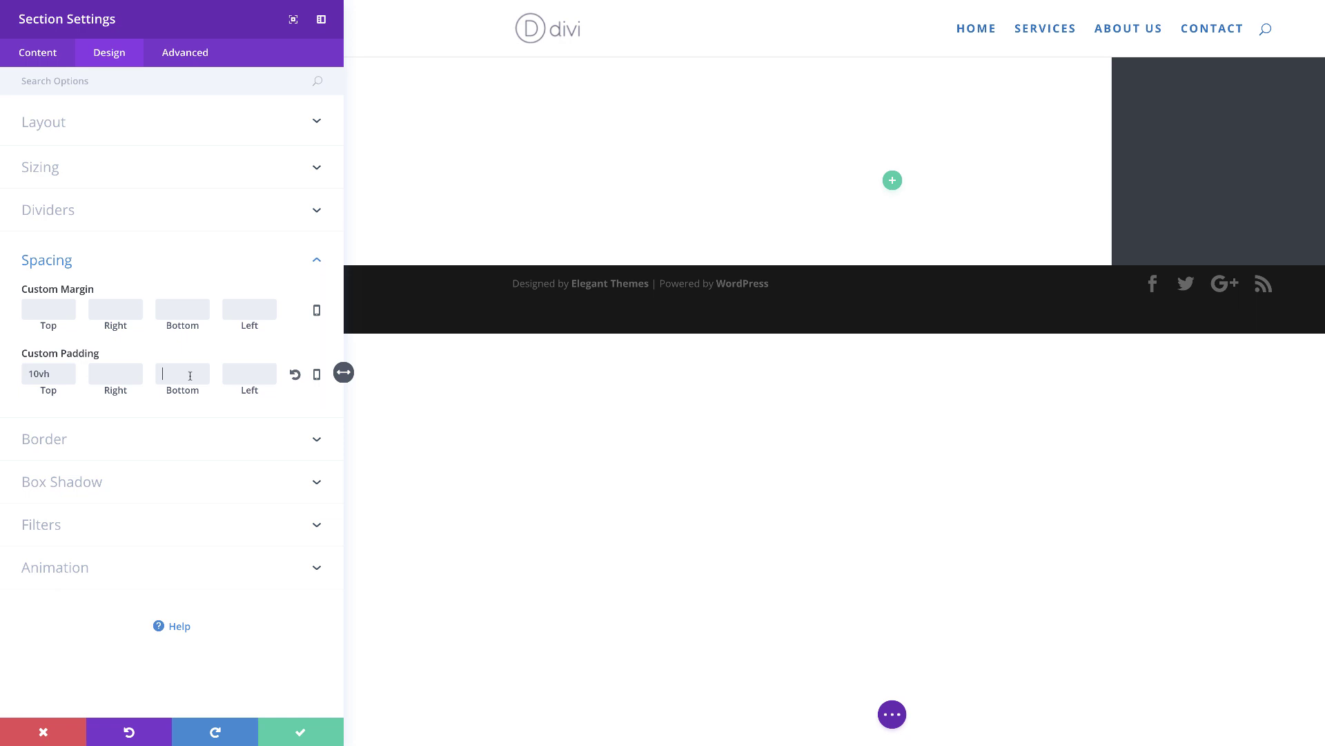
pyautogui.write('10vh')
pyautogui.click(119, 375)
pyautogui.write('0')
pyautogui.press('Tab')
pyautogui.write('0')
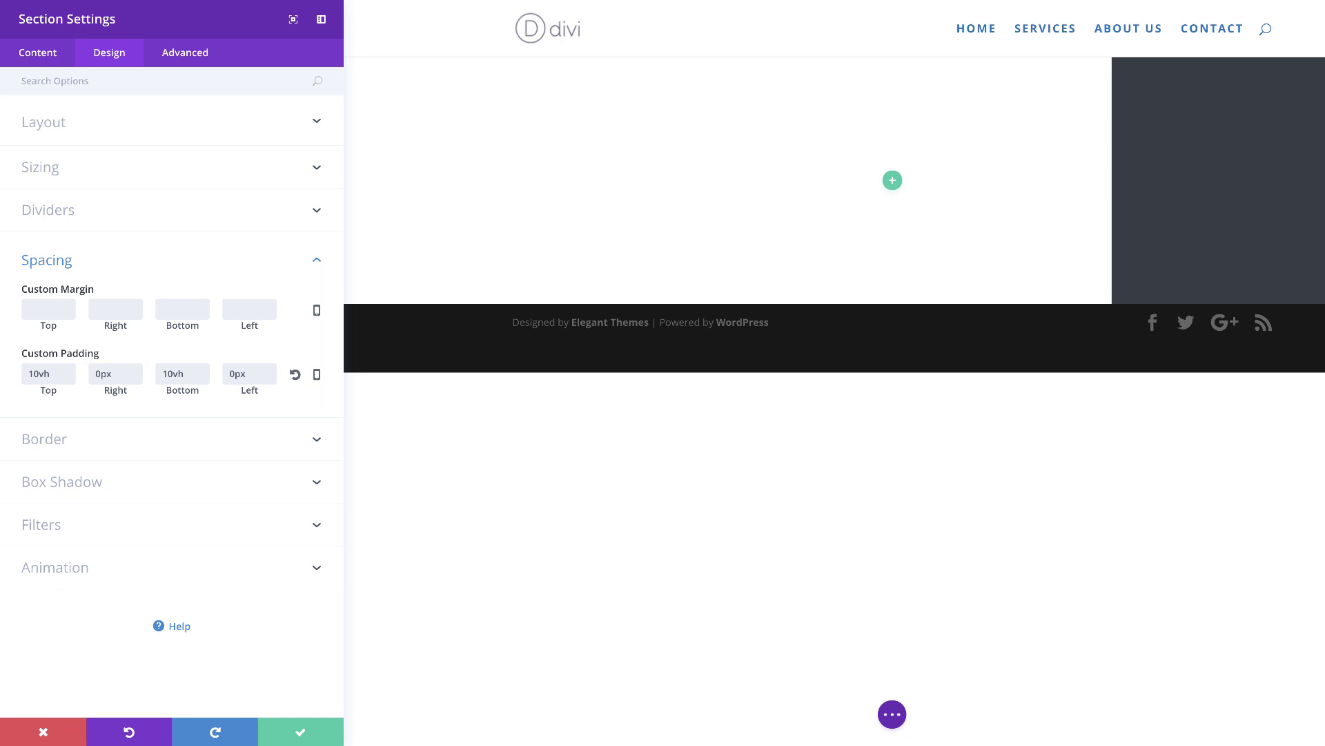
# Give the section a top border 15vh wide in color #353e45
pyautogui.click(65, 440)
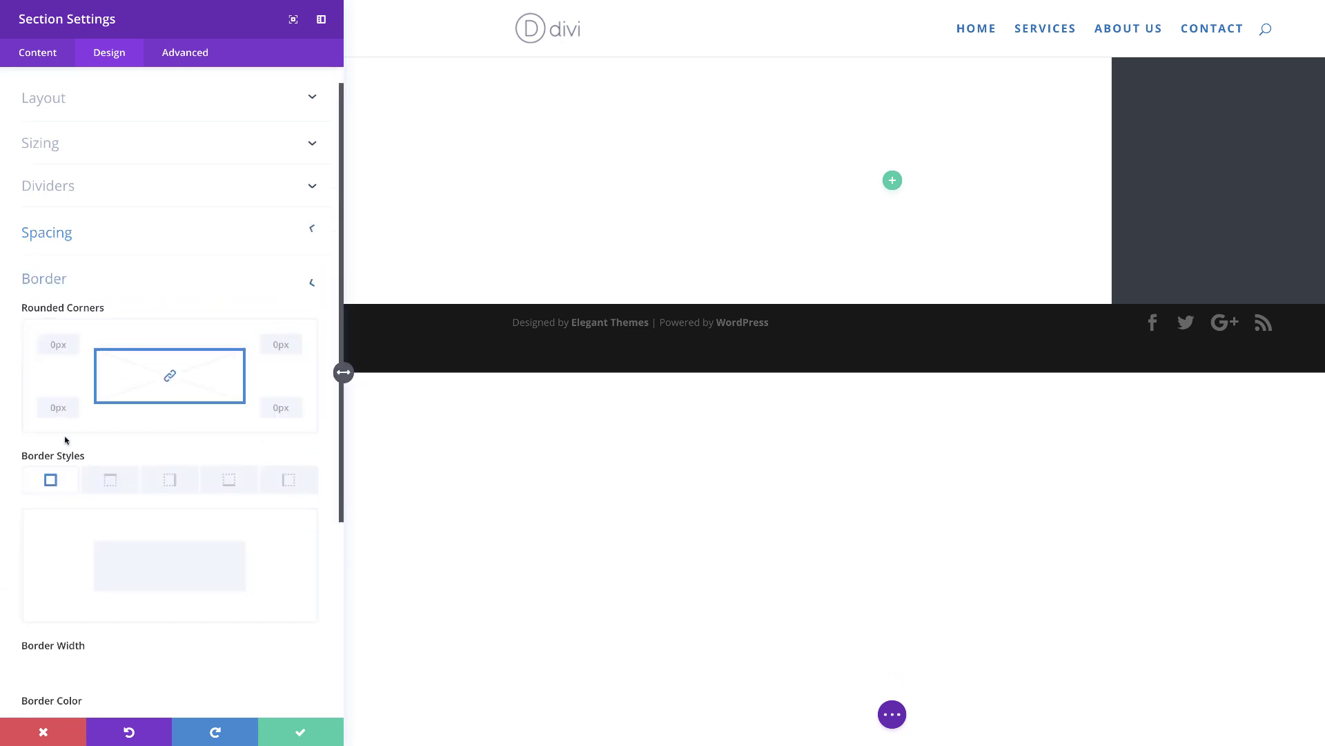
pyautogui.click(110, 297)
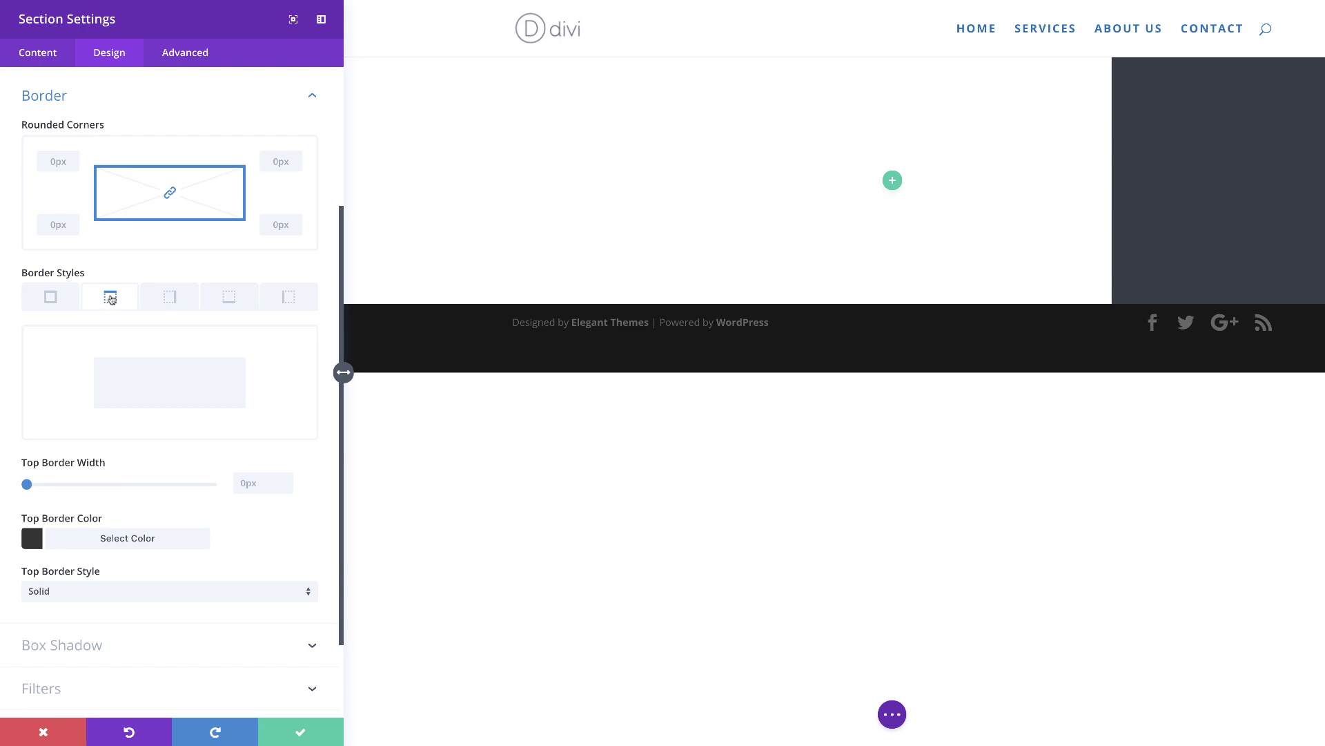
pyautogui.click(252, 484)
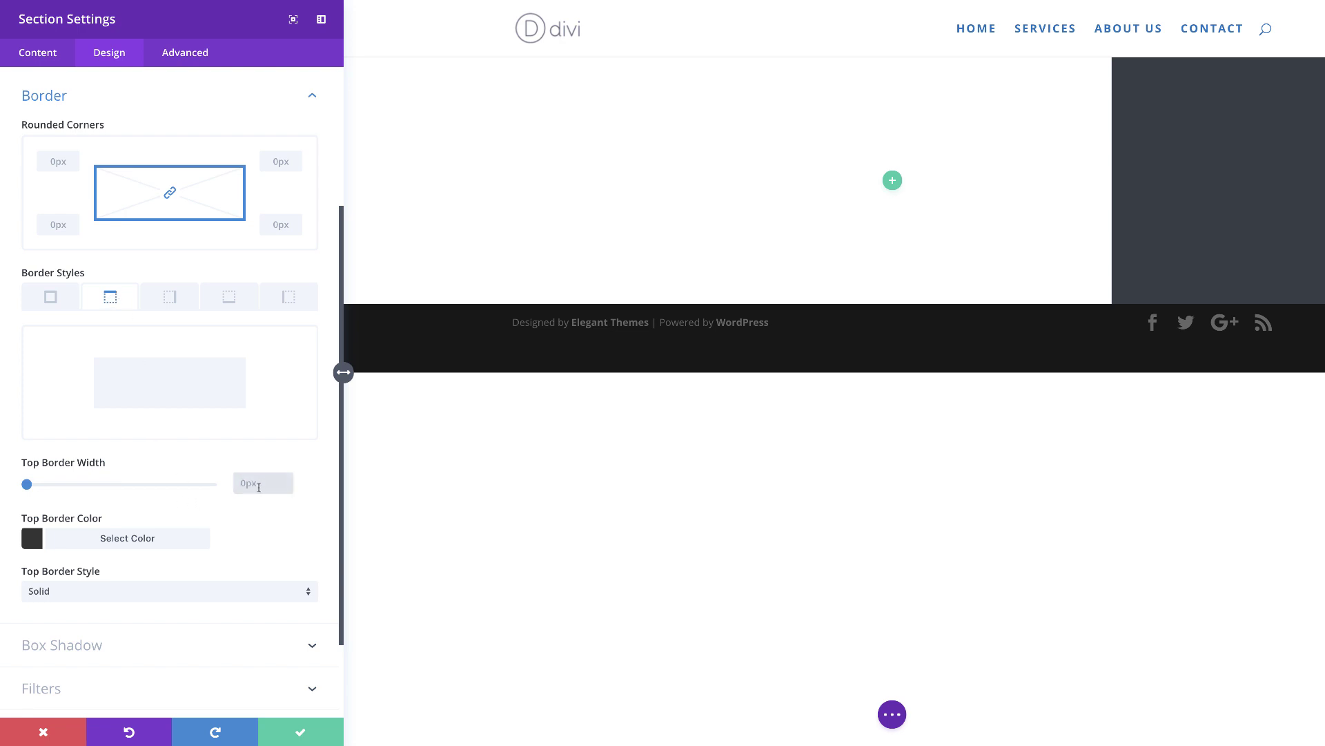
pyautogui.write('15vh')
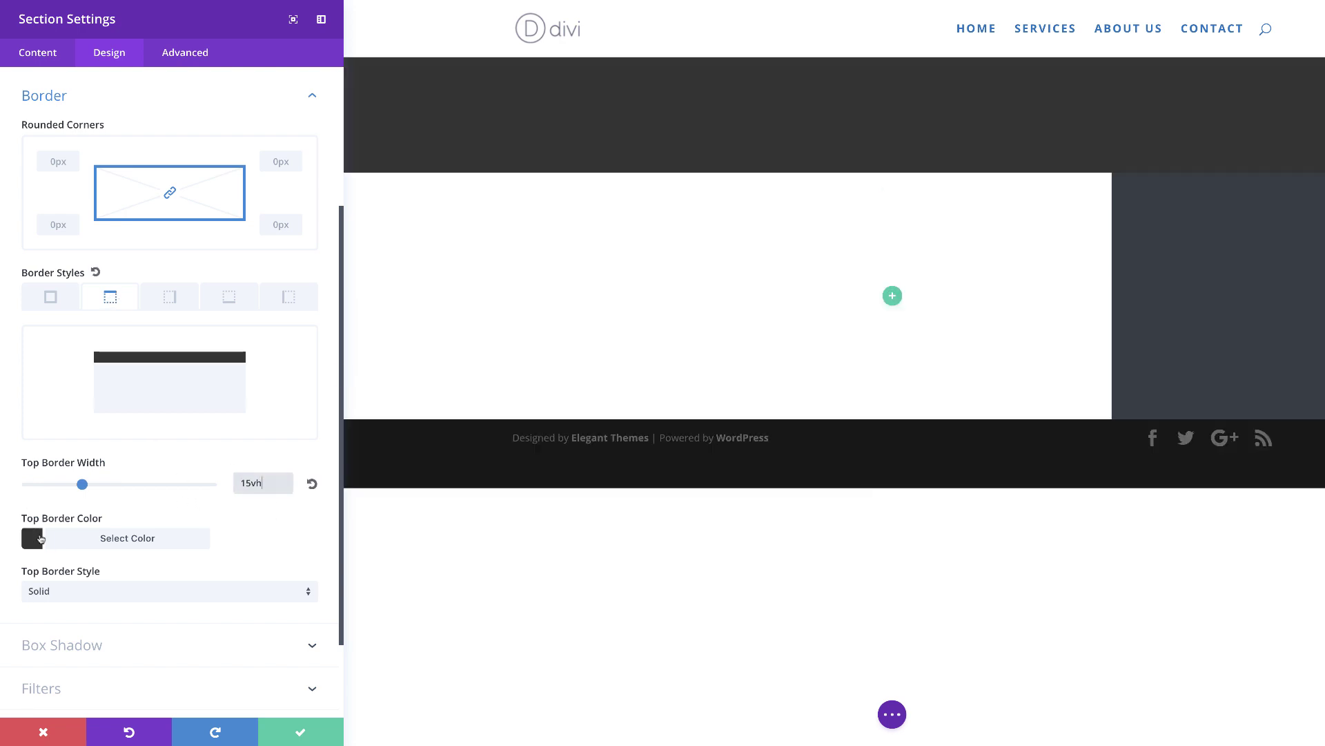
pyautogui.click(32, 538)
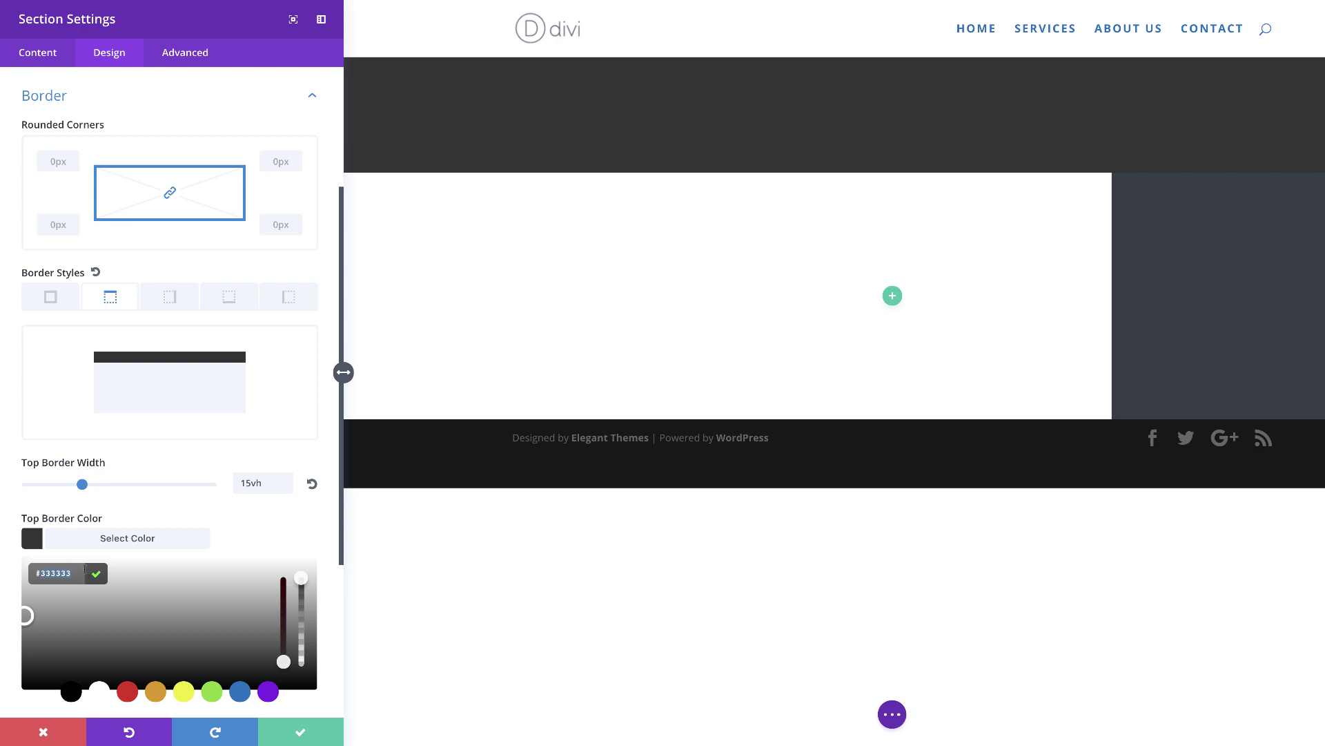
pyautogui.hotkey('ctrl', 'a')
pyautogui.write('#353e45')
# Give the section a bottom border 15vh wide in color #353e45 and save the section settings
pyautogui.scroll(-1, 237, 420)
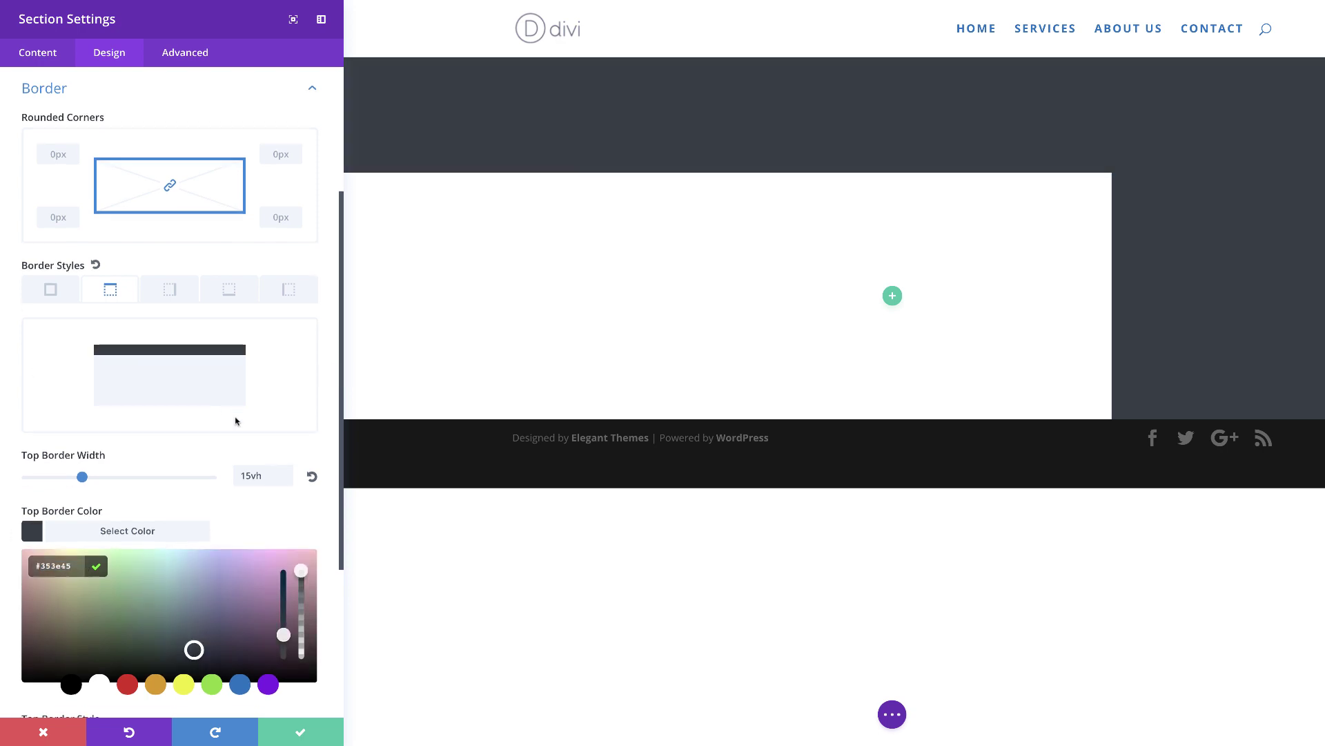
pyautogui.click(230, 261)
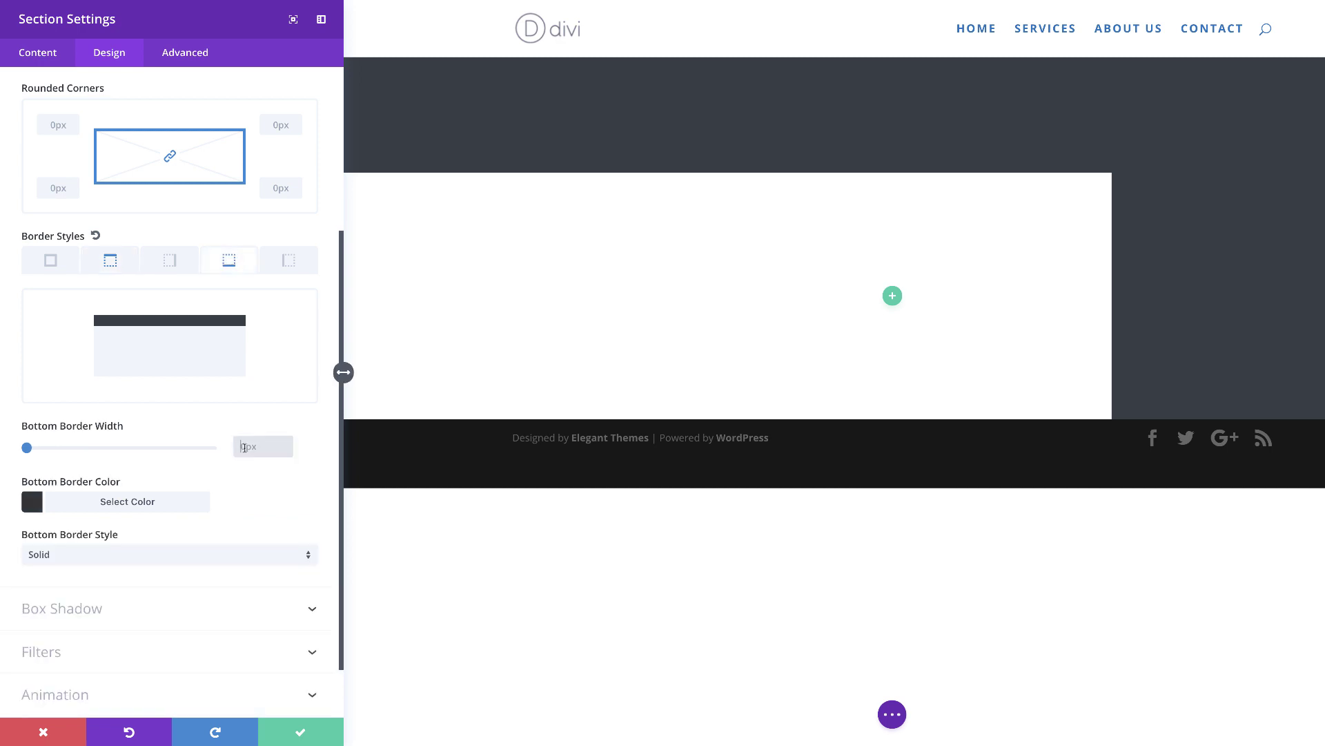
pyautogui.click(250, 447)
pyautogui.write('15vh')
pyautogui.click(32, 501)
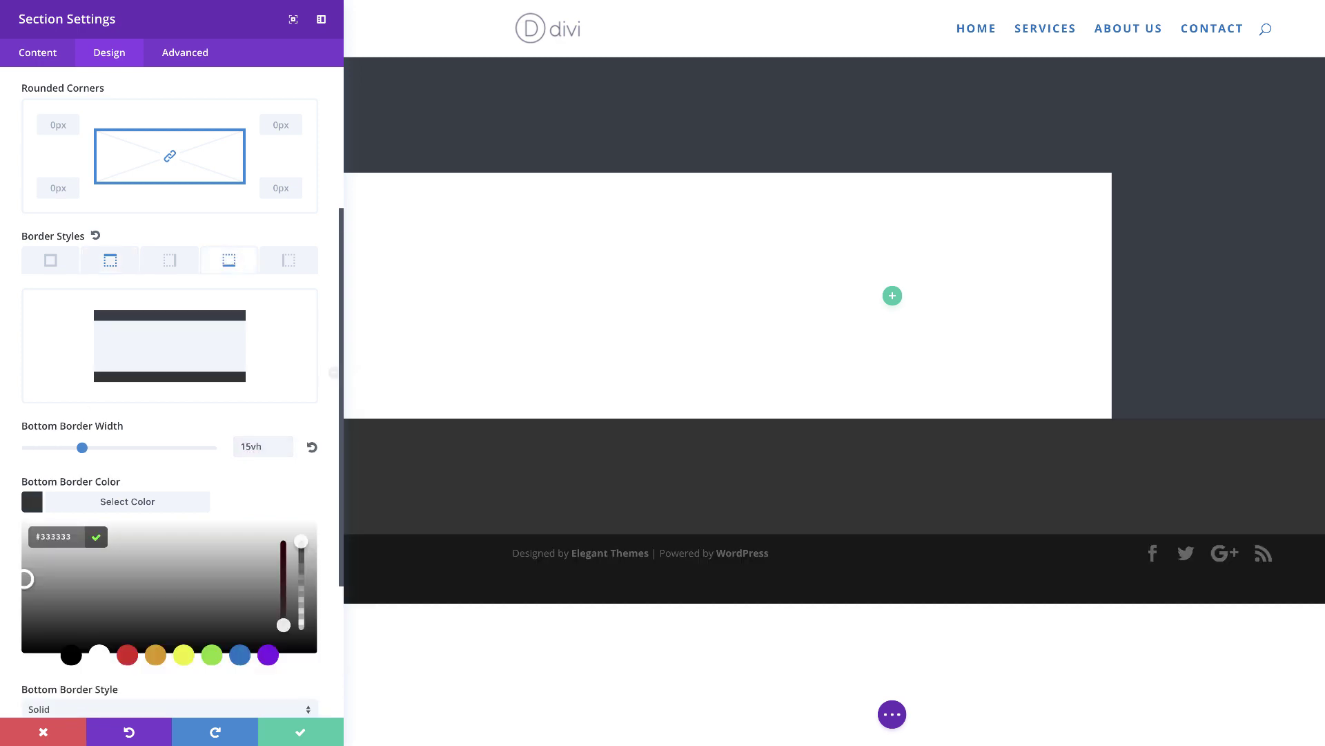
pyautogui.click(74, 537)
pyautogui.write('#353e45')
pyautogui.click(237, 475)
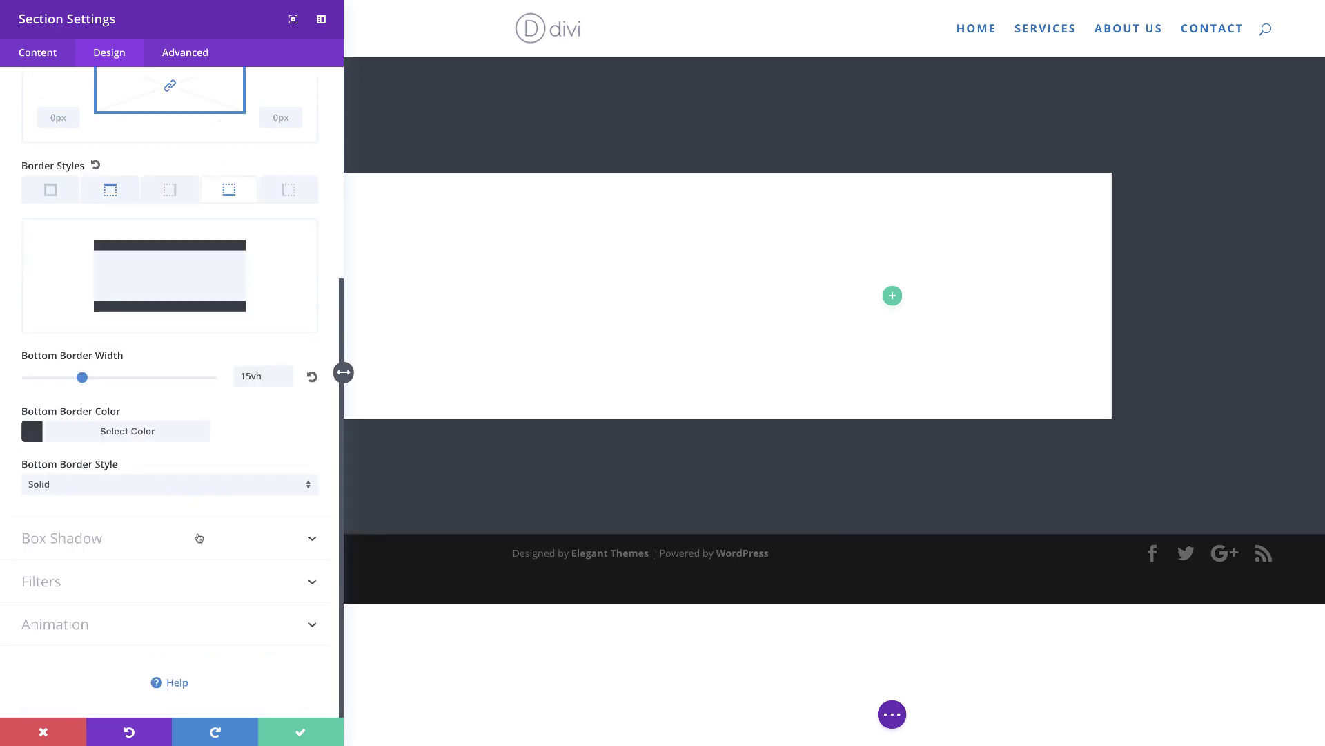
pyautogui.click(308, 732)
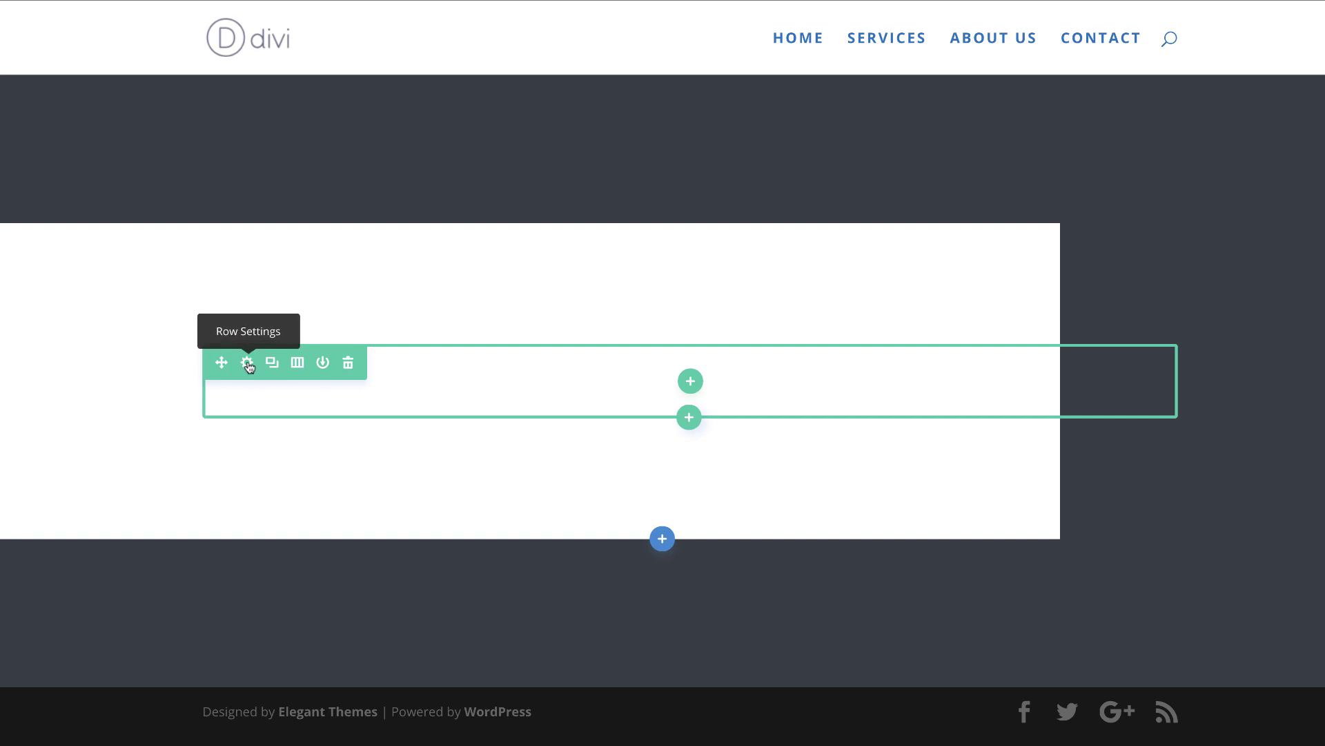
# Give the row the background image home_office_details_another_angle-1.jpg from the media library
pyautogui.click(248, 362)
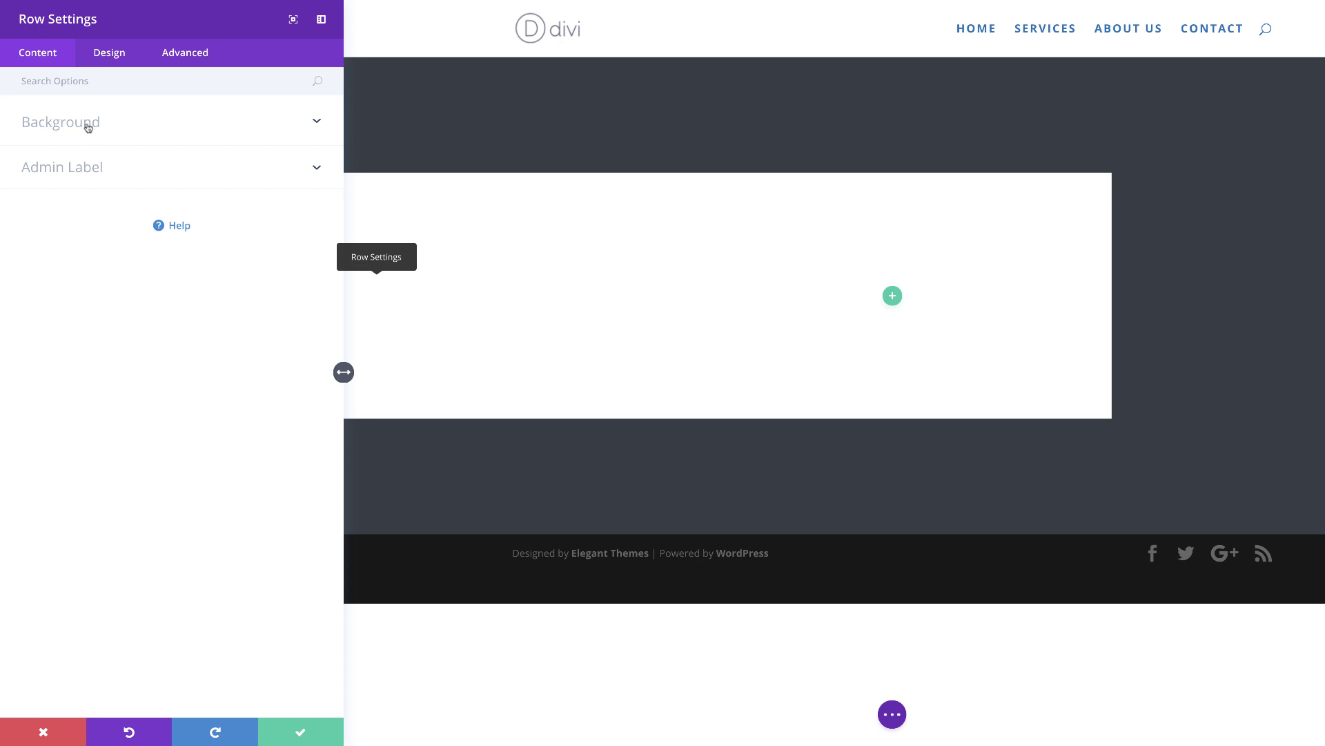
pyautogui.click(89, 126)
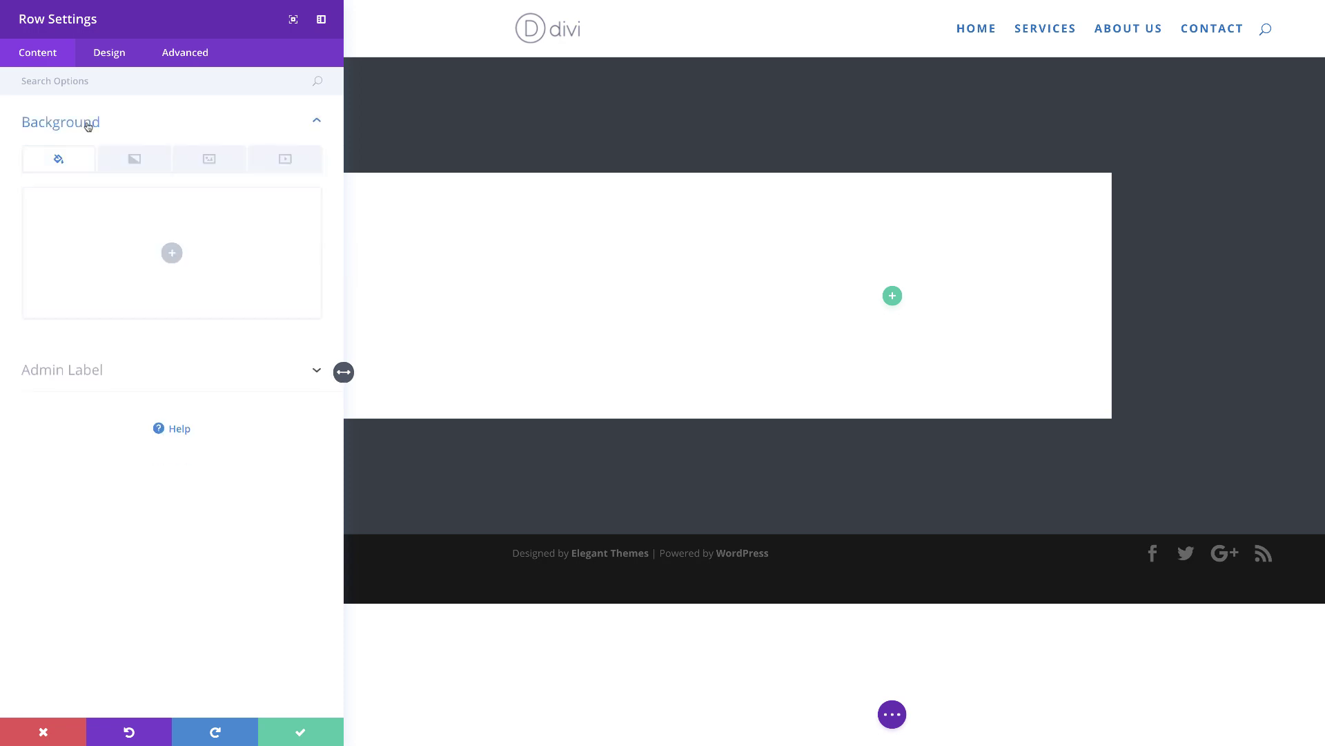
pyautogui.click(212, 163)
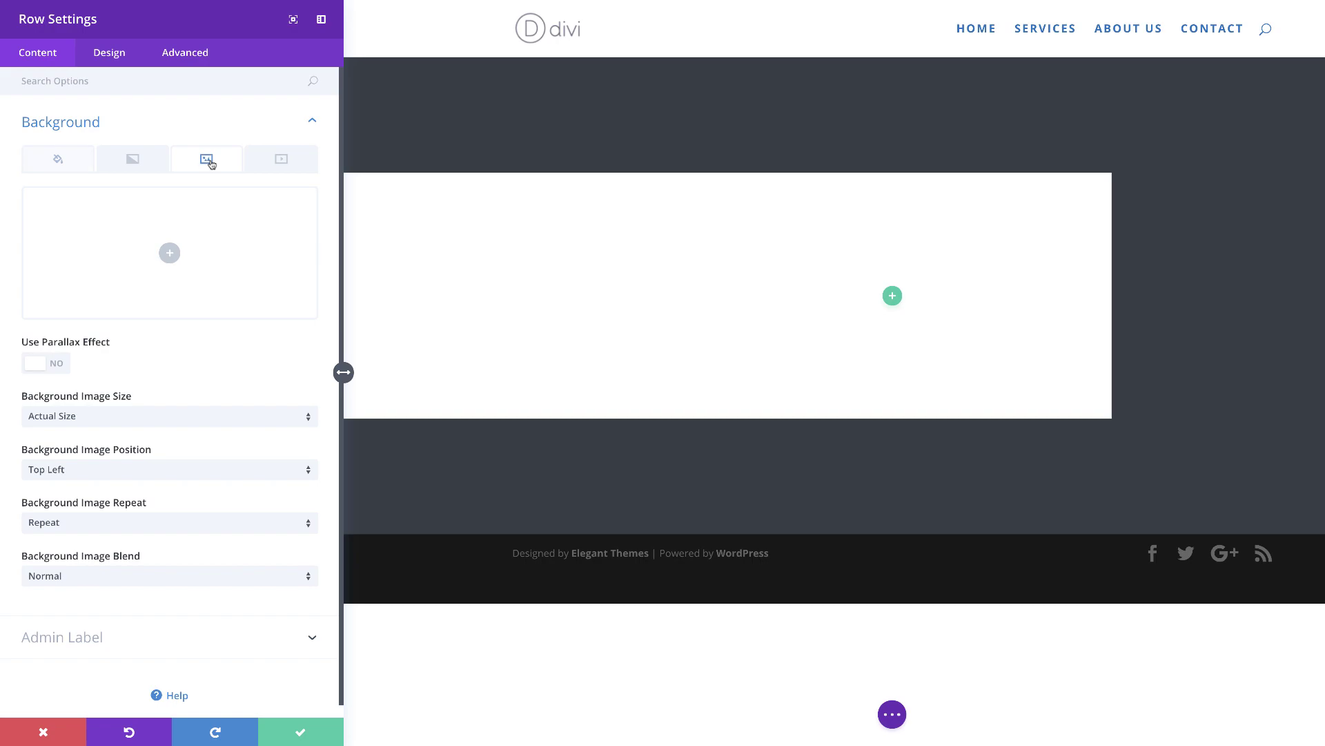
pyautogui.click(169, 253)
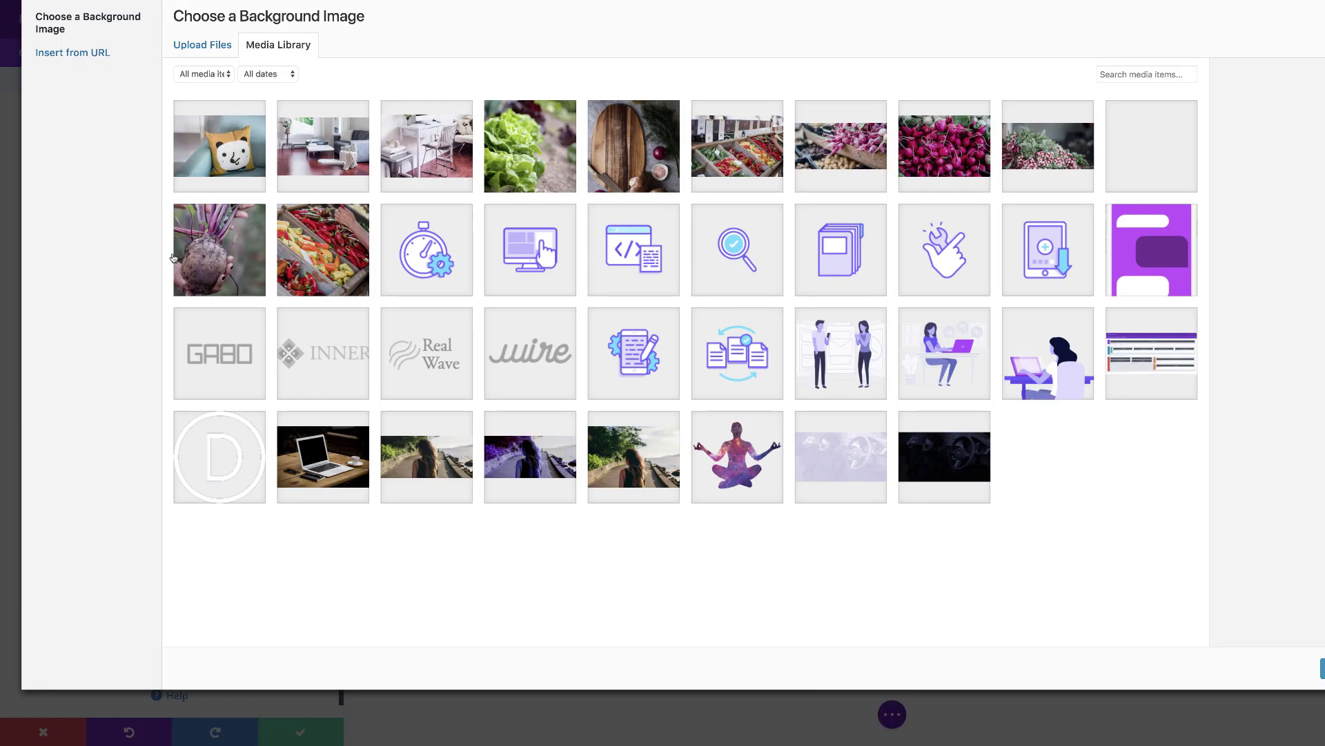
pyautogui.click(424, 157)
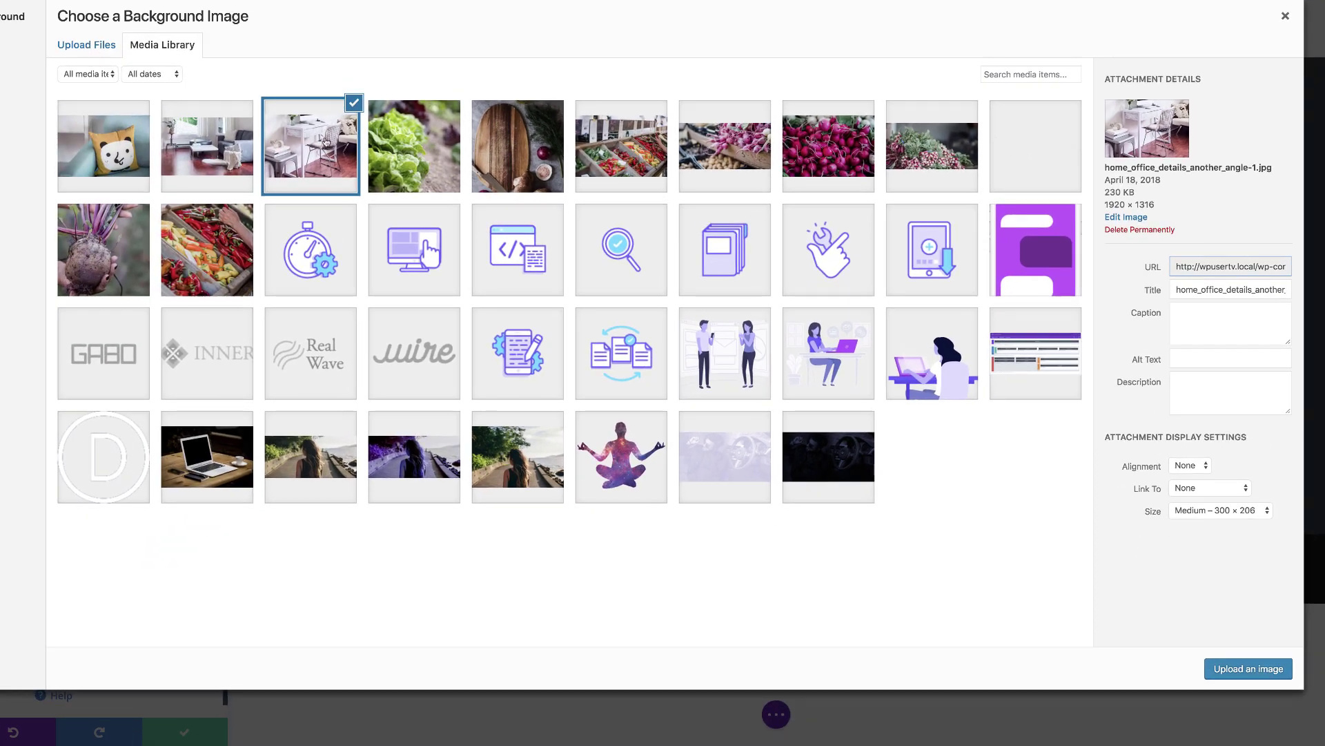
pyautogui.click(1257, 670)
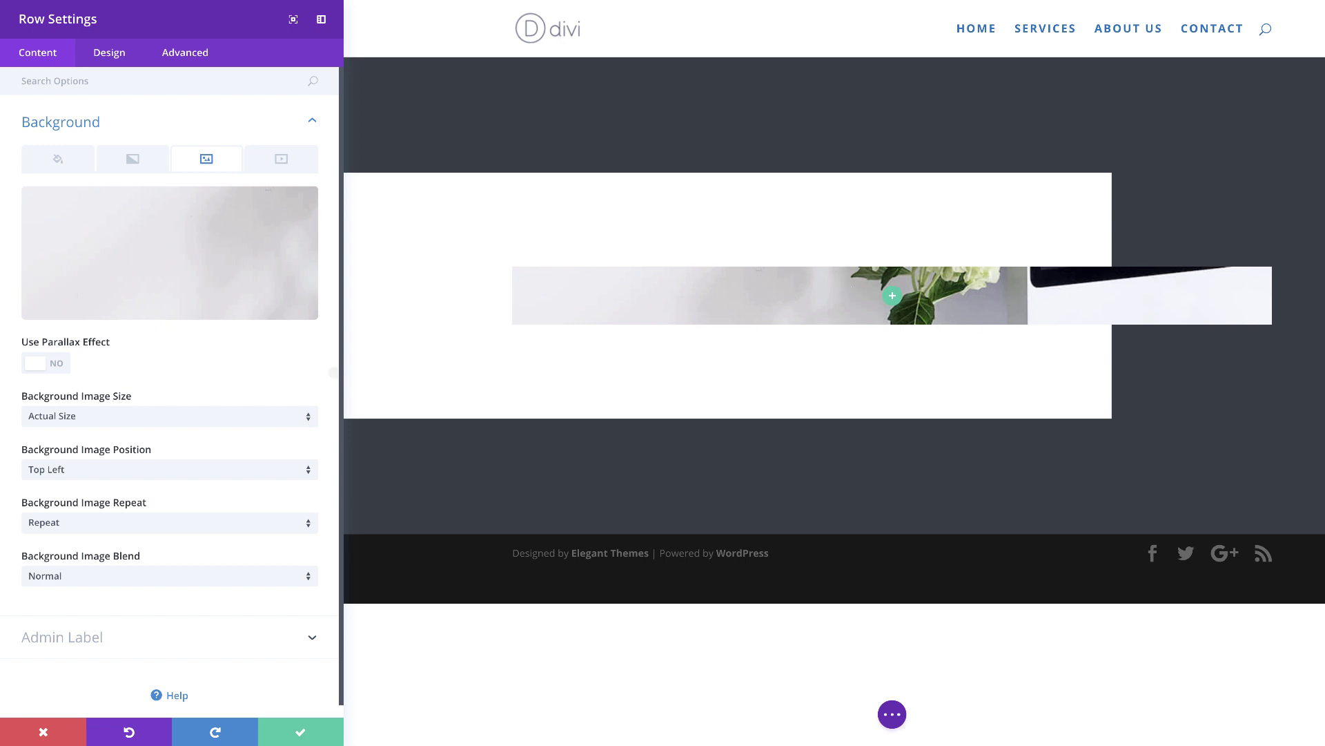
# Set the row's background image size to Cover, its position to Center and its repeat to No Repeat
pyautogui.click(151, 420)
pyautogui.click(146, 429)
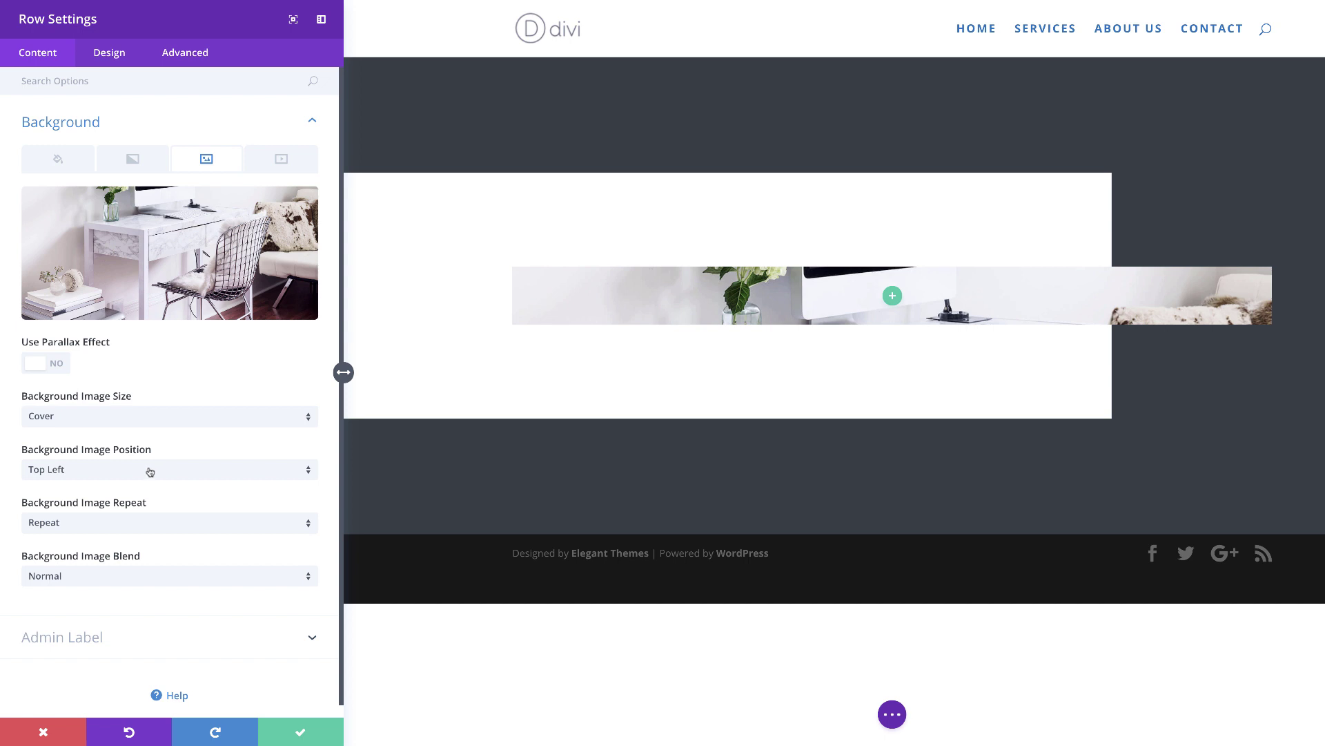
pyautogui.click(151, 470)
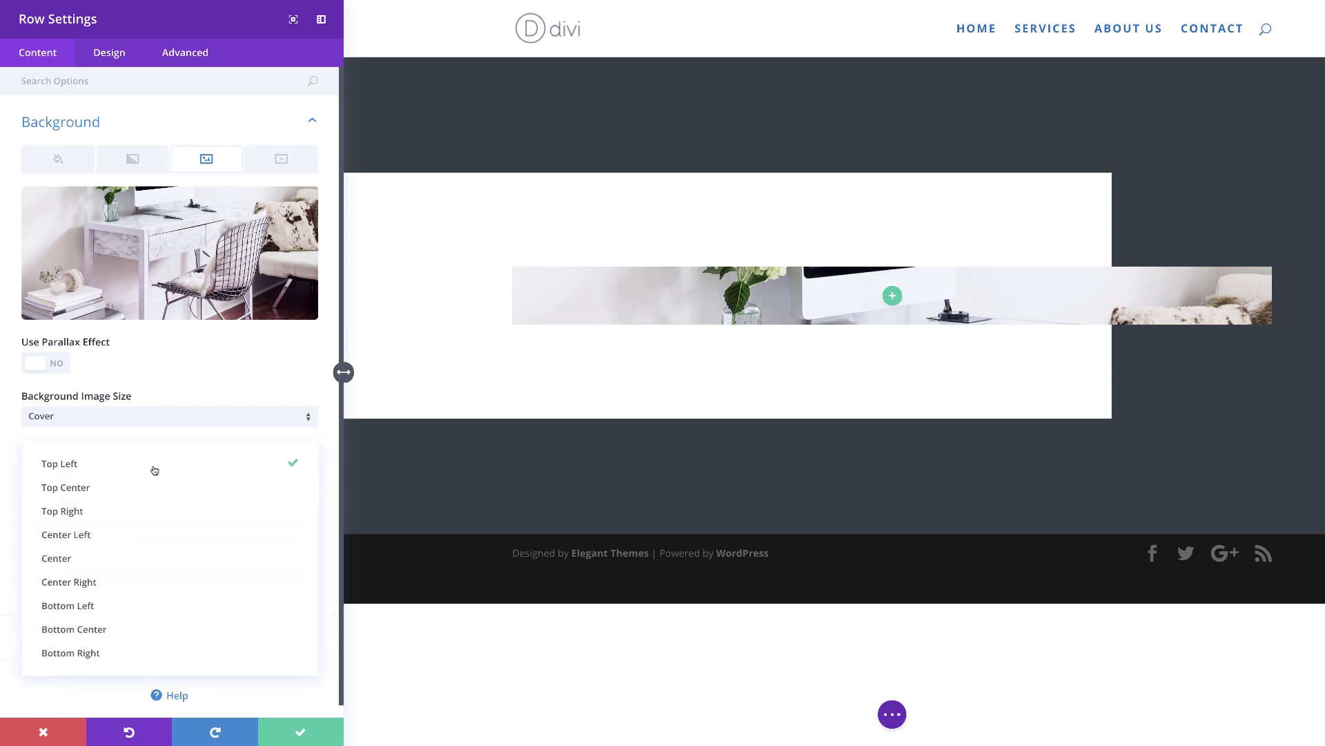
pyautogui.click(132, 558)
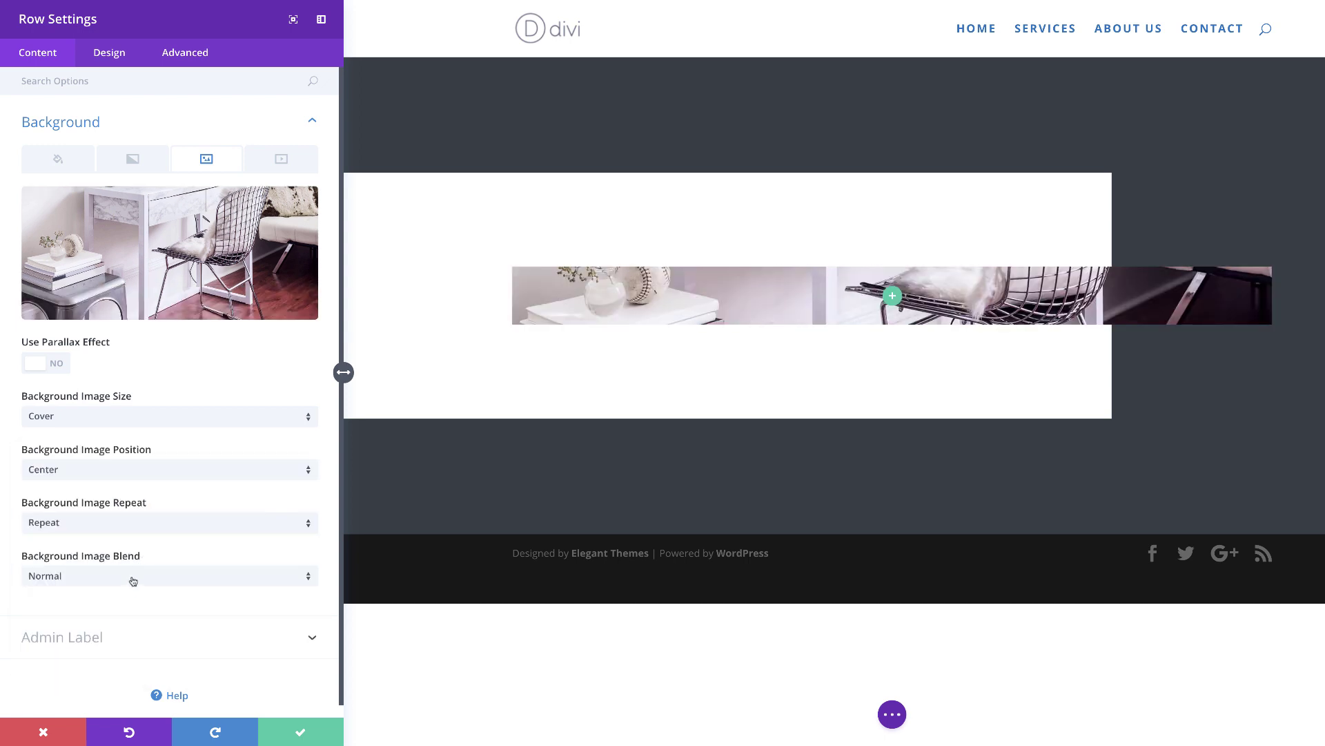
pyautogui.click(134, 582)
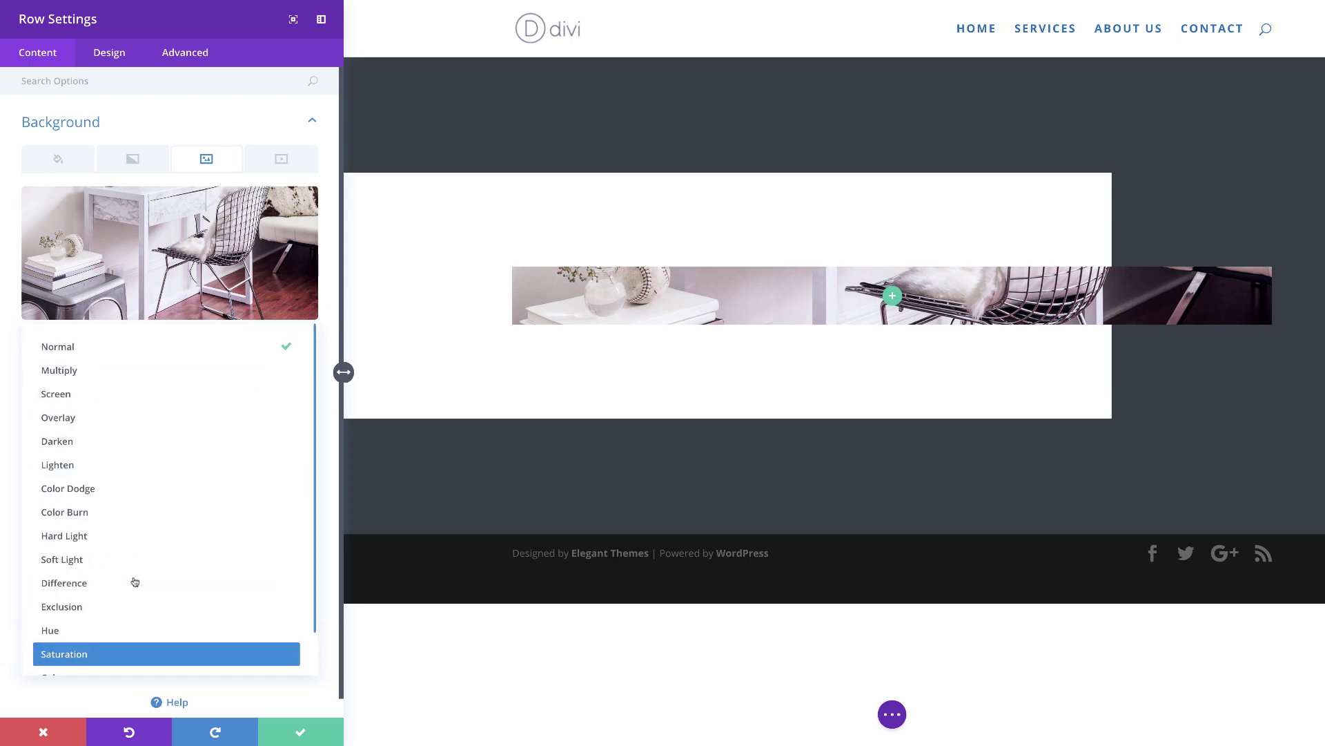
pyautogui.click(328, 301)
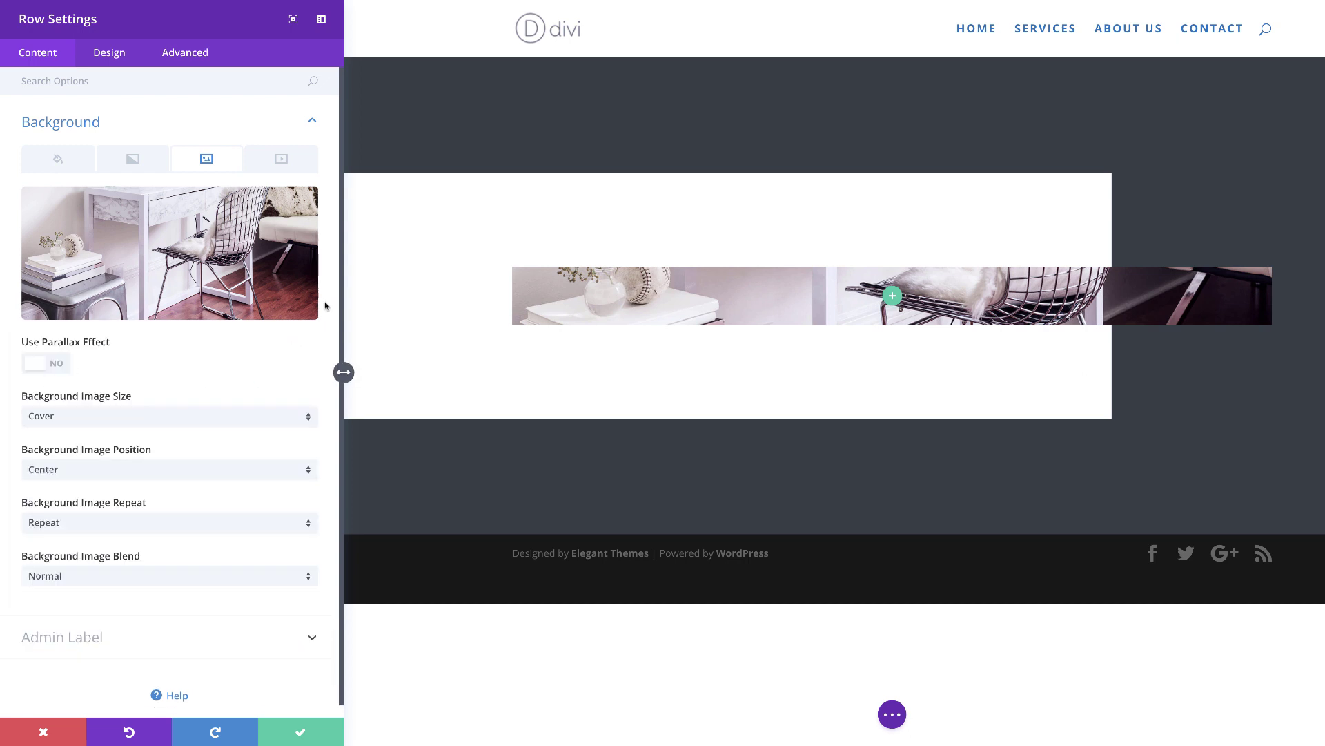
pyautogui.click(178, 524)
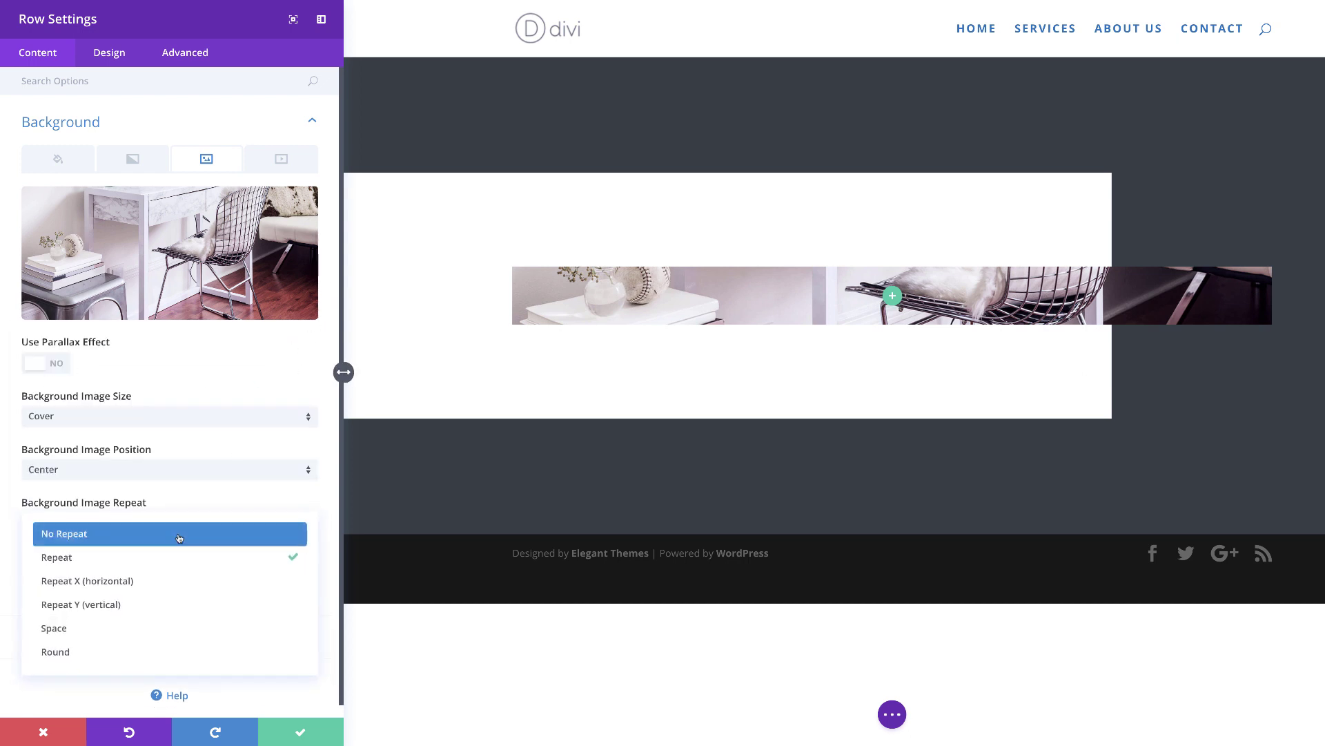
pyautogui.click(179, 534)
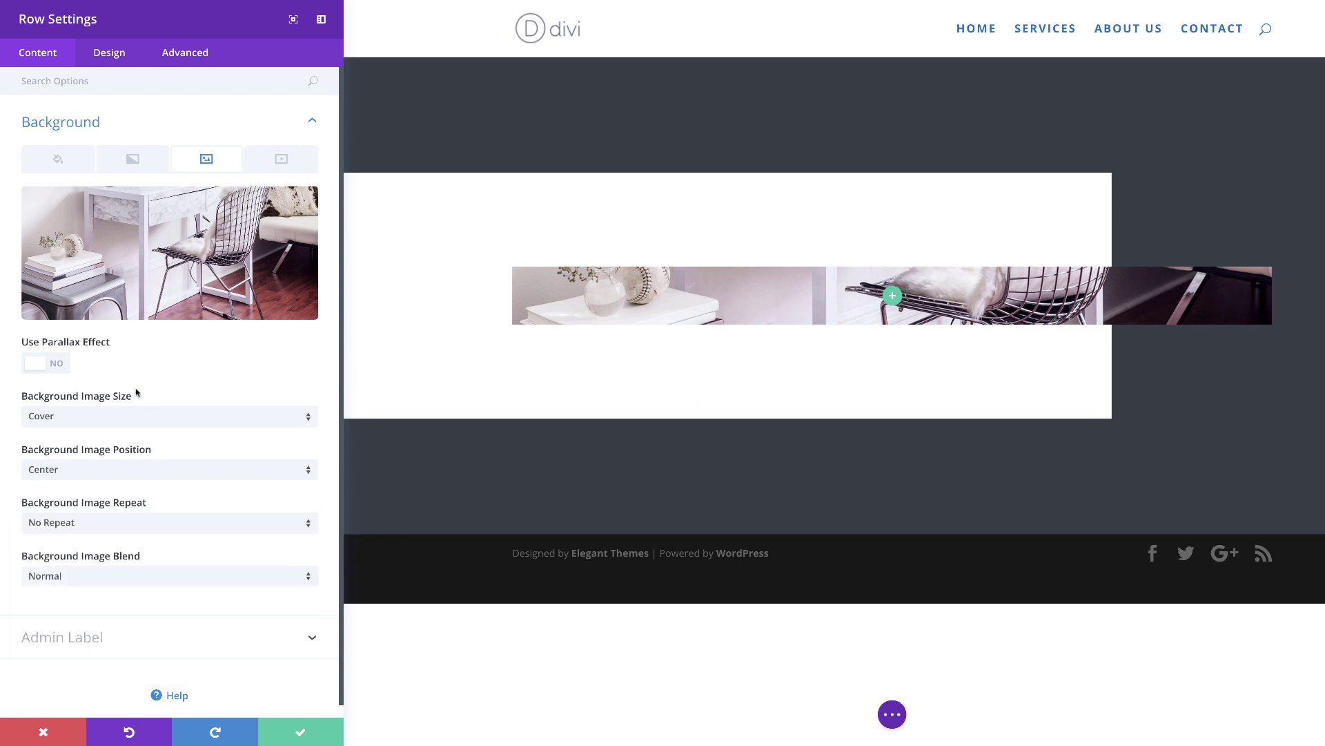
# Add a background gradient to the row running from white #ffffff to transparent white rgba(255,255,255,0)
pyautogui.click(132, 164)
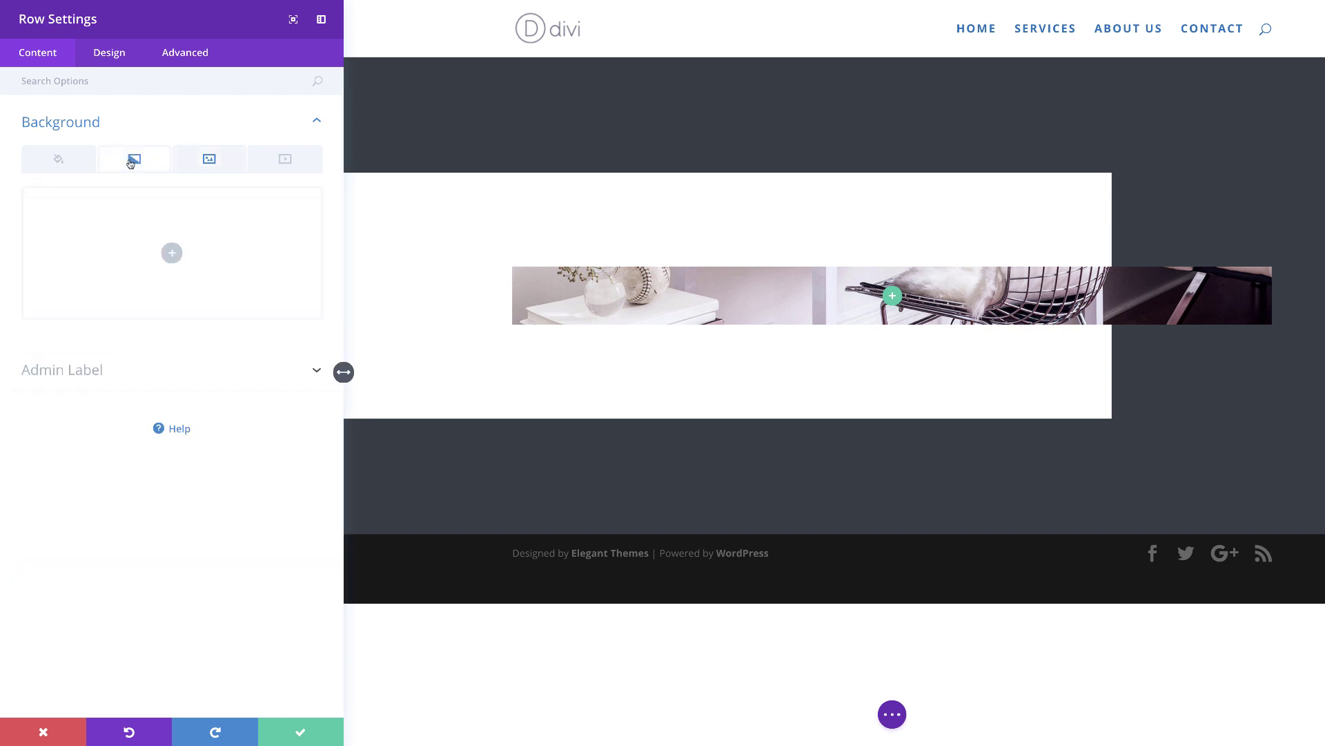
pyautogui.click(173, 254)
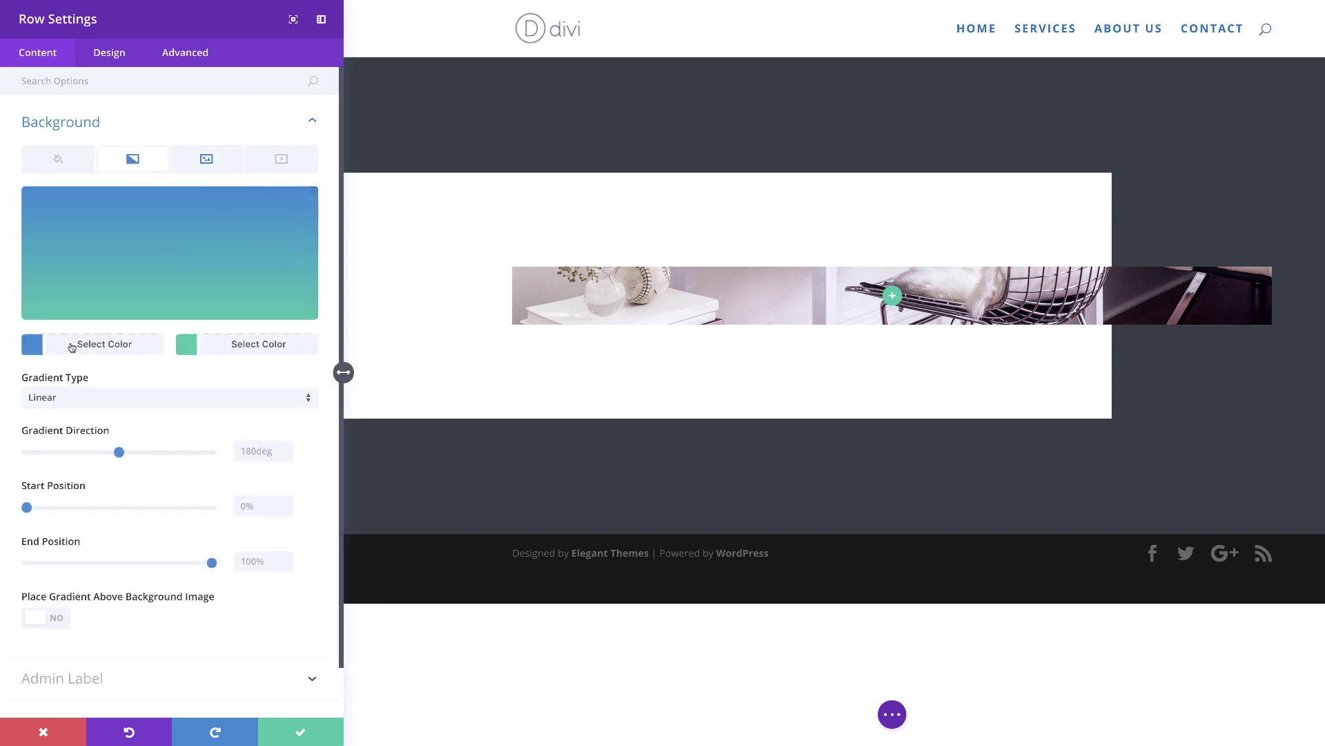
pyautogui.click(33, 346)
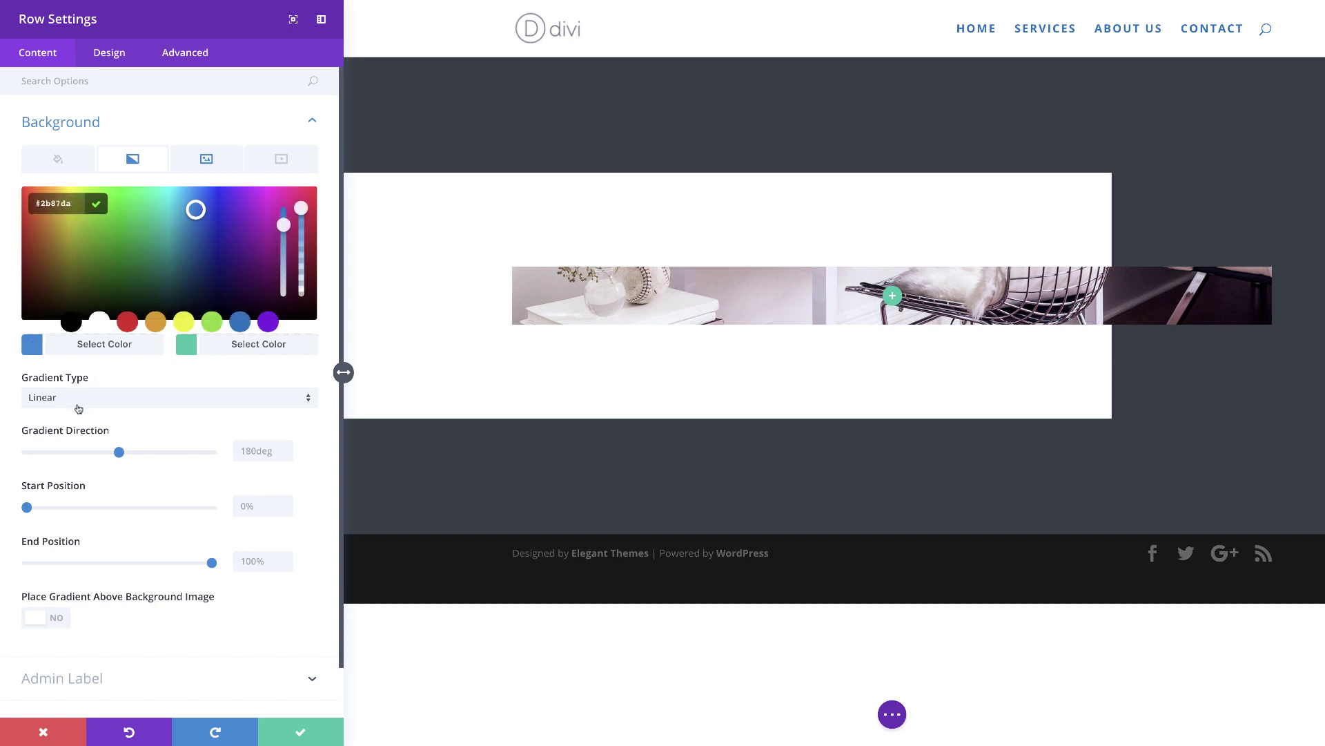
pyautogui.click(100, 322)
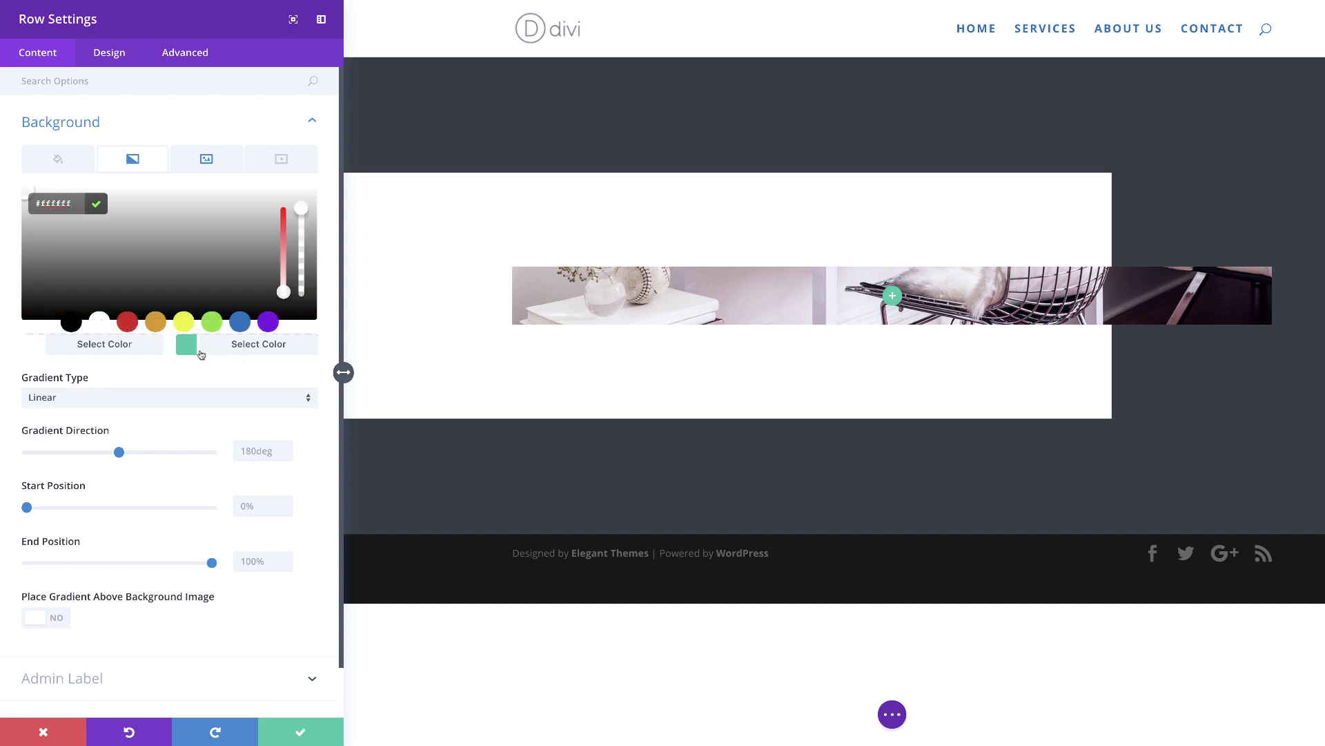
pyautogui.click(188, 345)
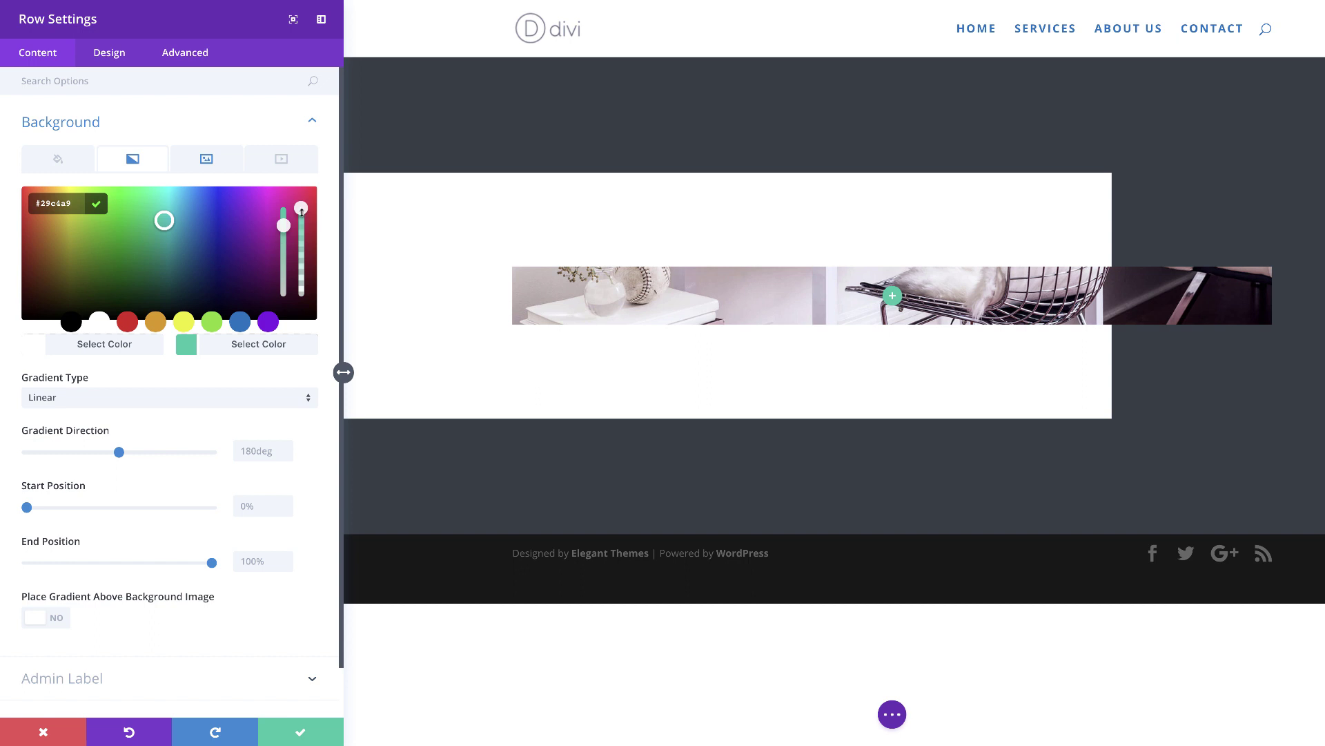
pyautogui.moveTo(302, 208); pyautogui.dragTo(302, 232)
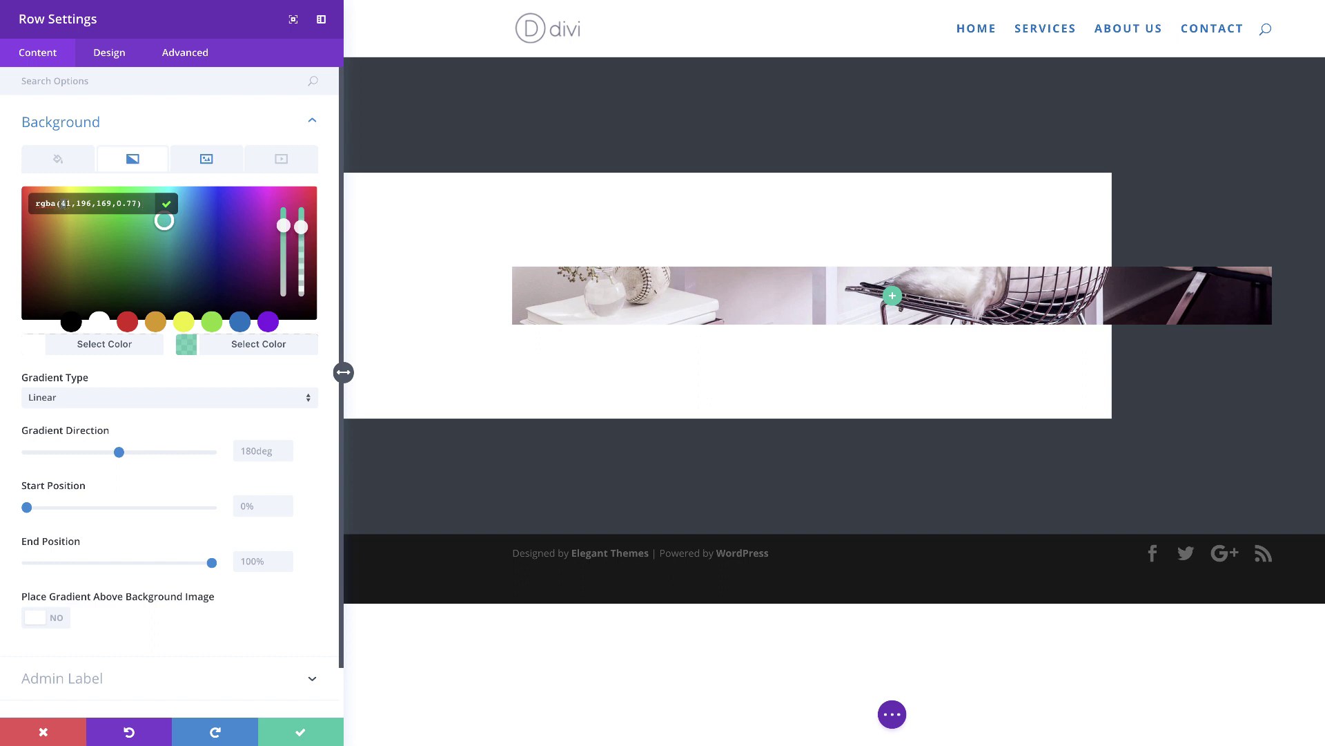
pyautogui.moveTo(93, 204); pyautogui.dragTo(137, 204)
pyautogui.write('255,255,255,0')
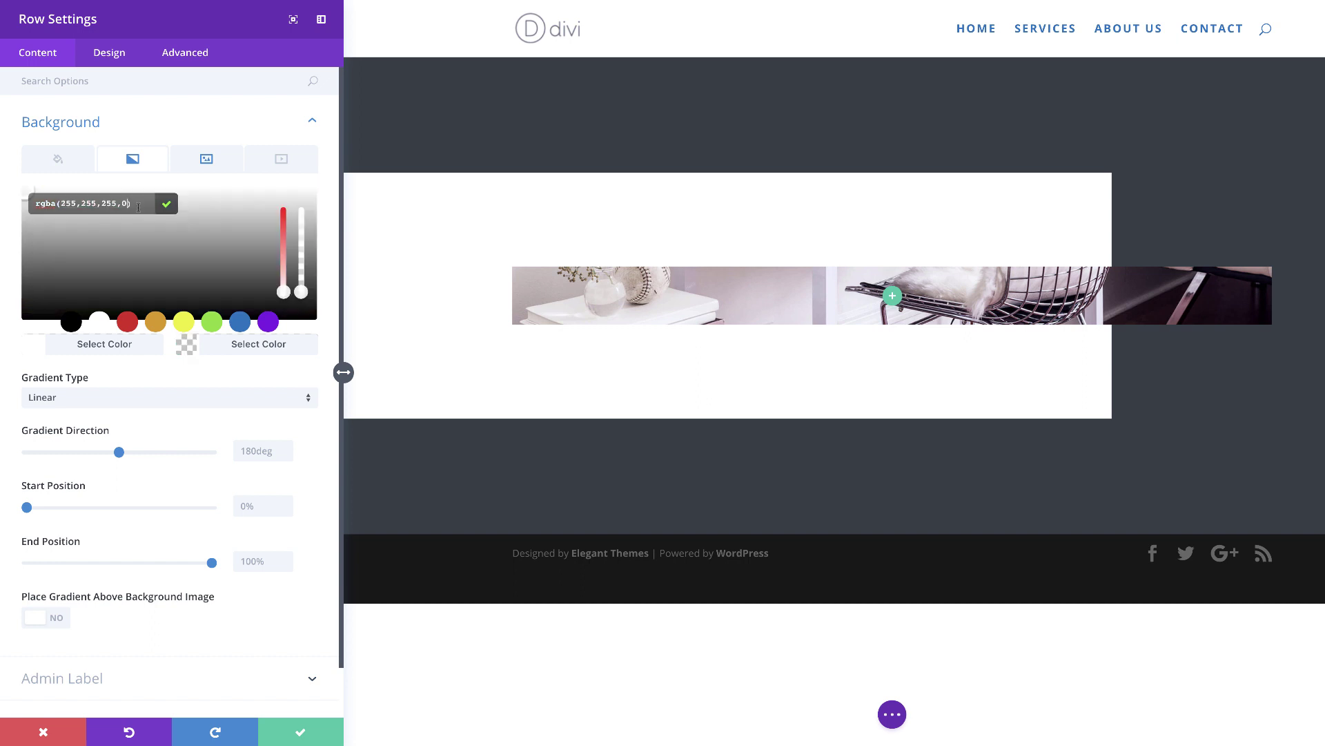
# Set the row gradient's direction to 90deg, start position to 15% and end position to 0%, and place it above the background image
pyautogui.click(255, 451)
pyautogui.write('90deg')
pyautogui.click(241, 497)
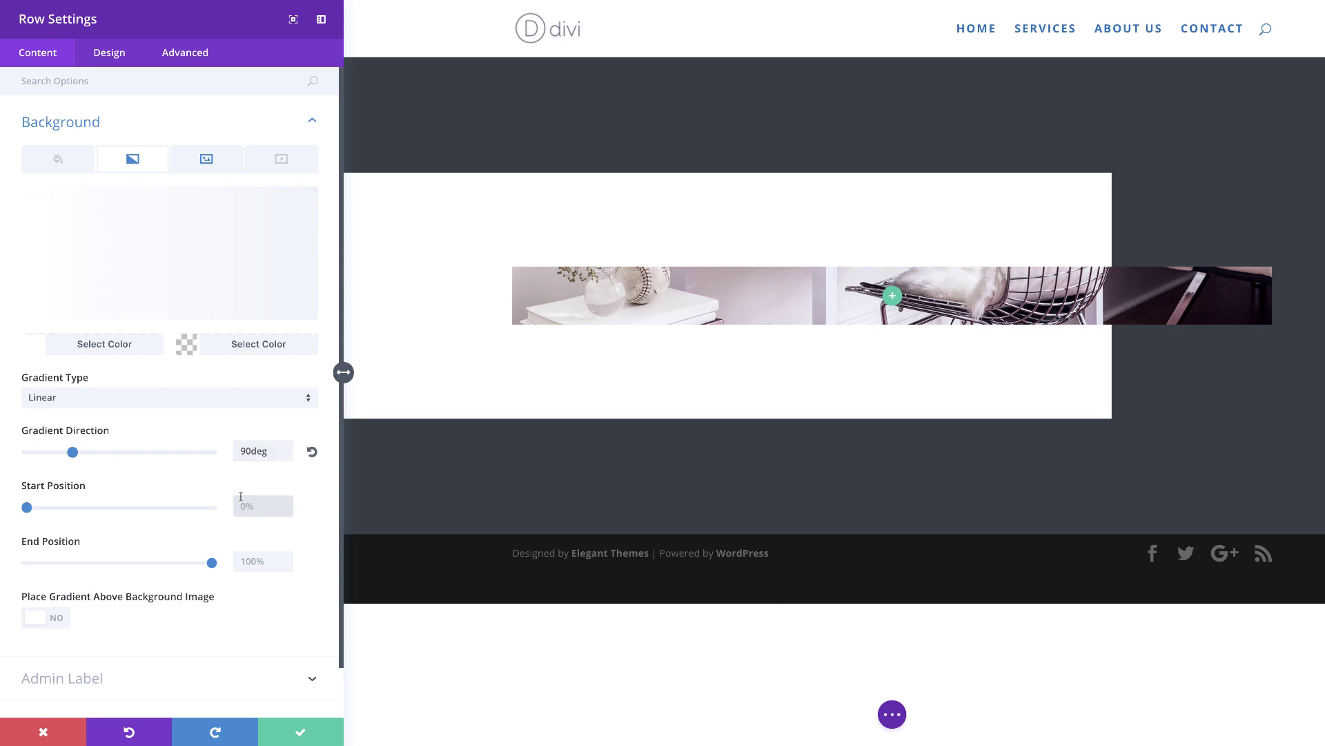
pyautogui.write('15%')
pyautogui.click(277, 564)
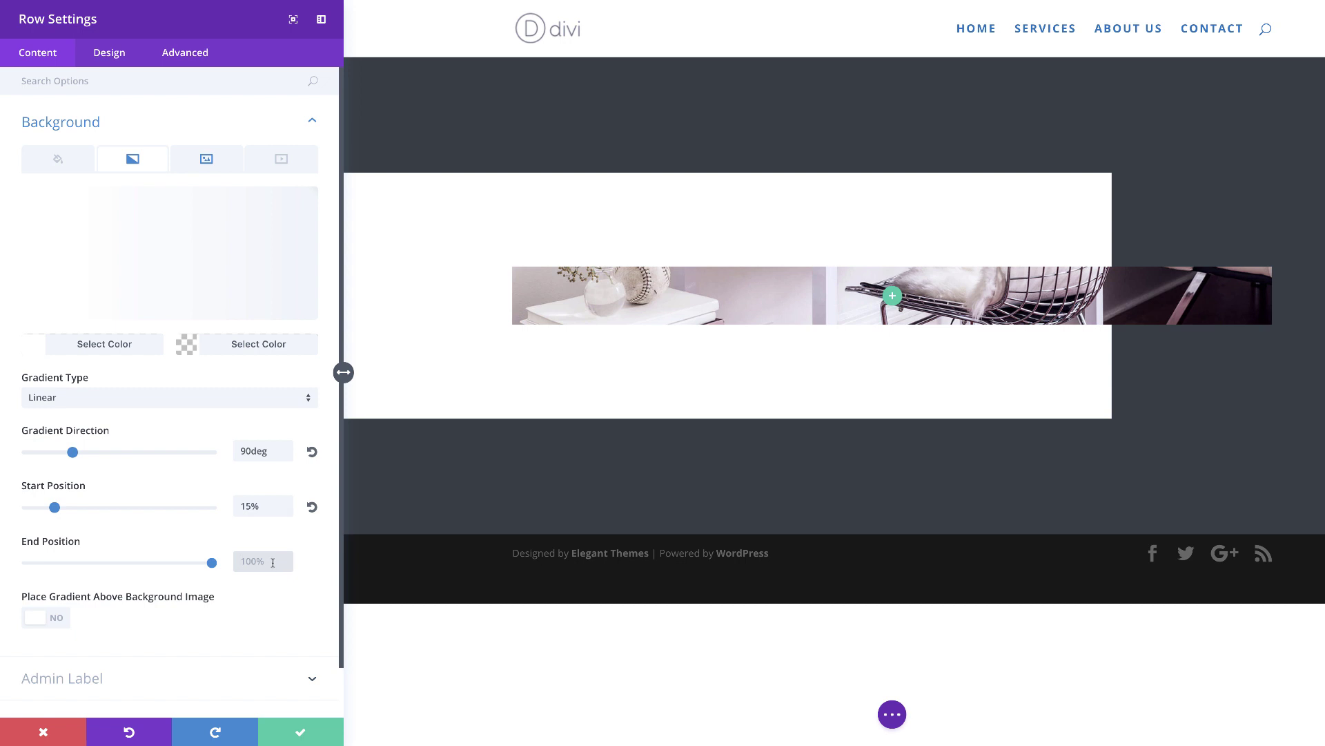
pyautogui.write('0%')
pyautogui.scroll(-1, 207, 559)
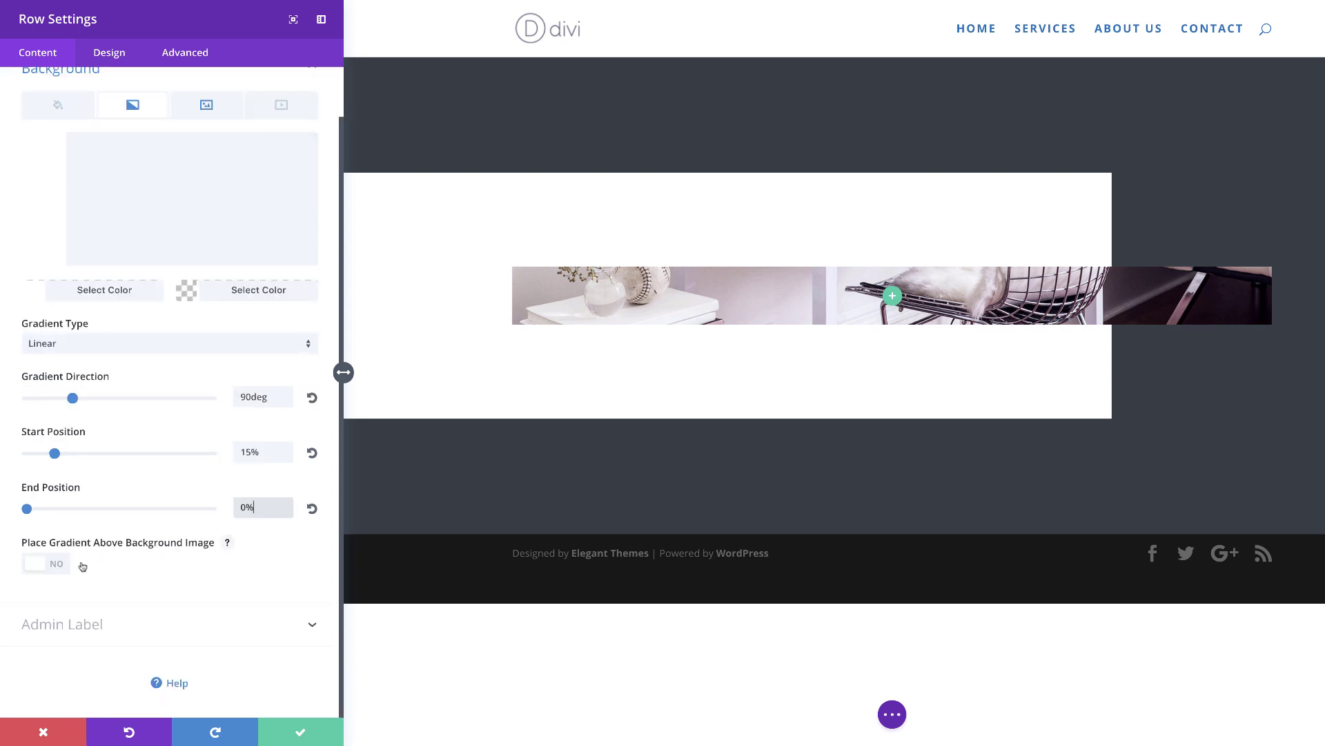
pyautogui.click(59, 564)
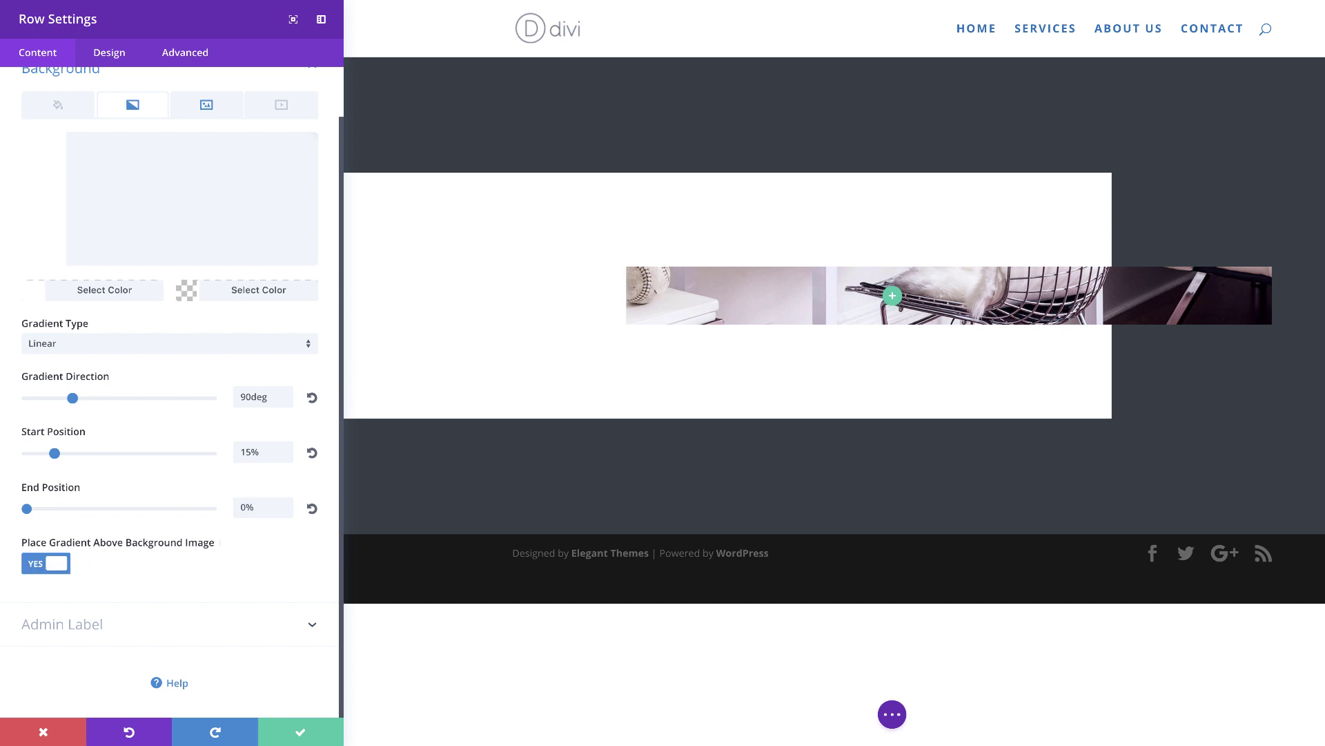
# Make the row fullwidth with a custom gutter width of 1 and equalized column heights
pyautogui.click(115, 57)
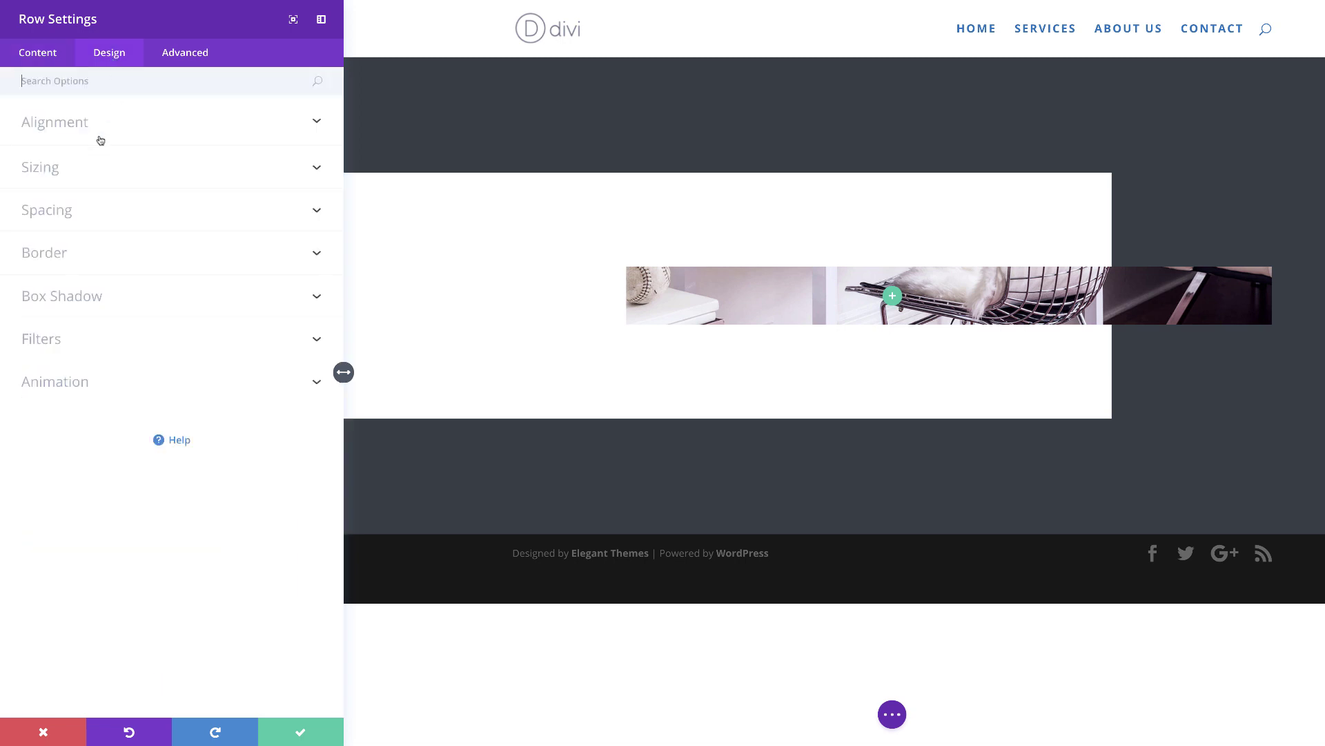
pyautogui.click(56, 170)
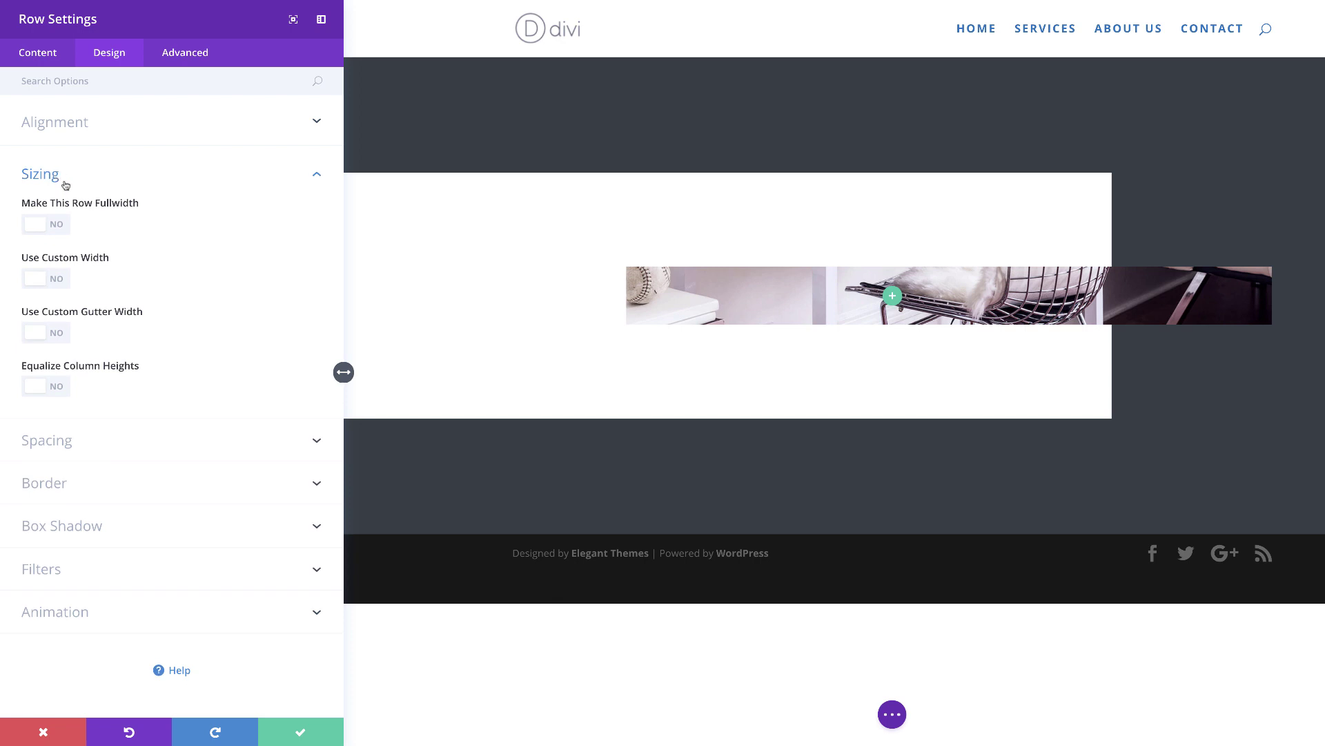
pyautogui.click(59, 229)
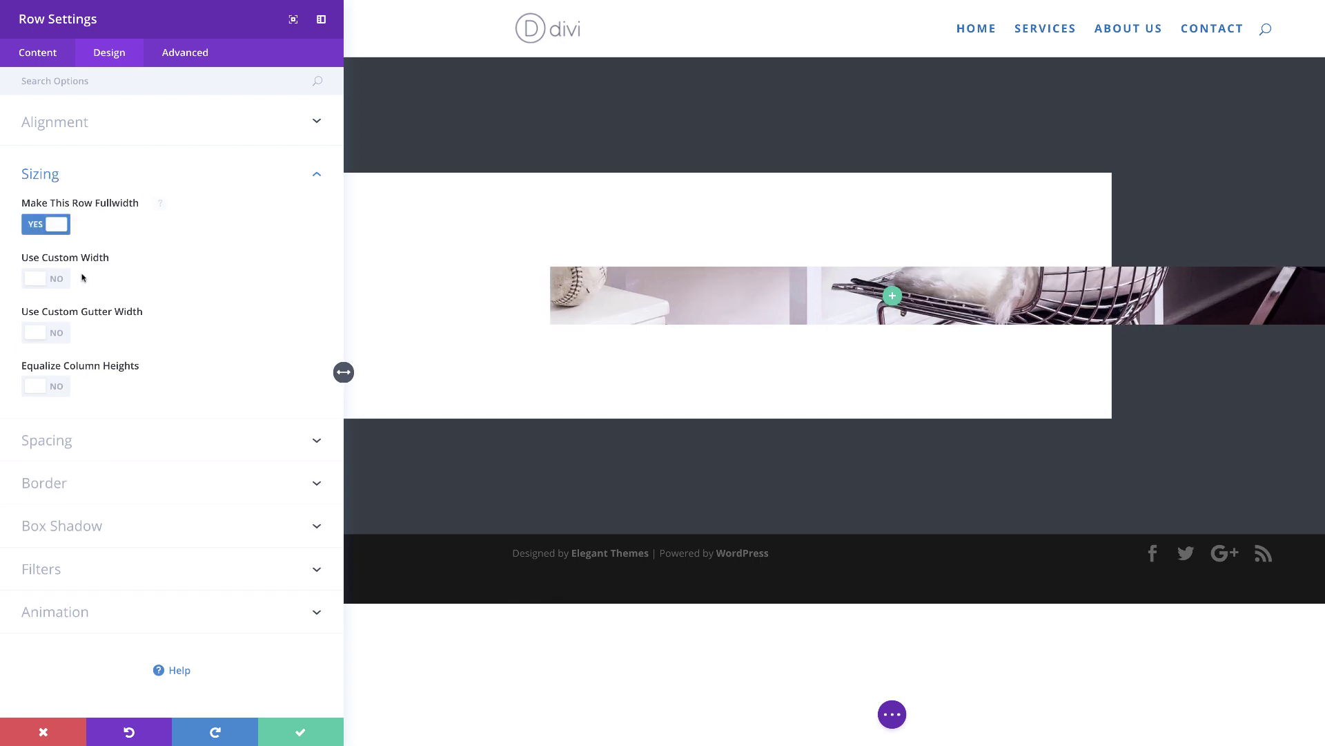
pyautogui.click(59, 335)
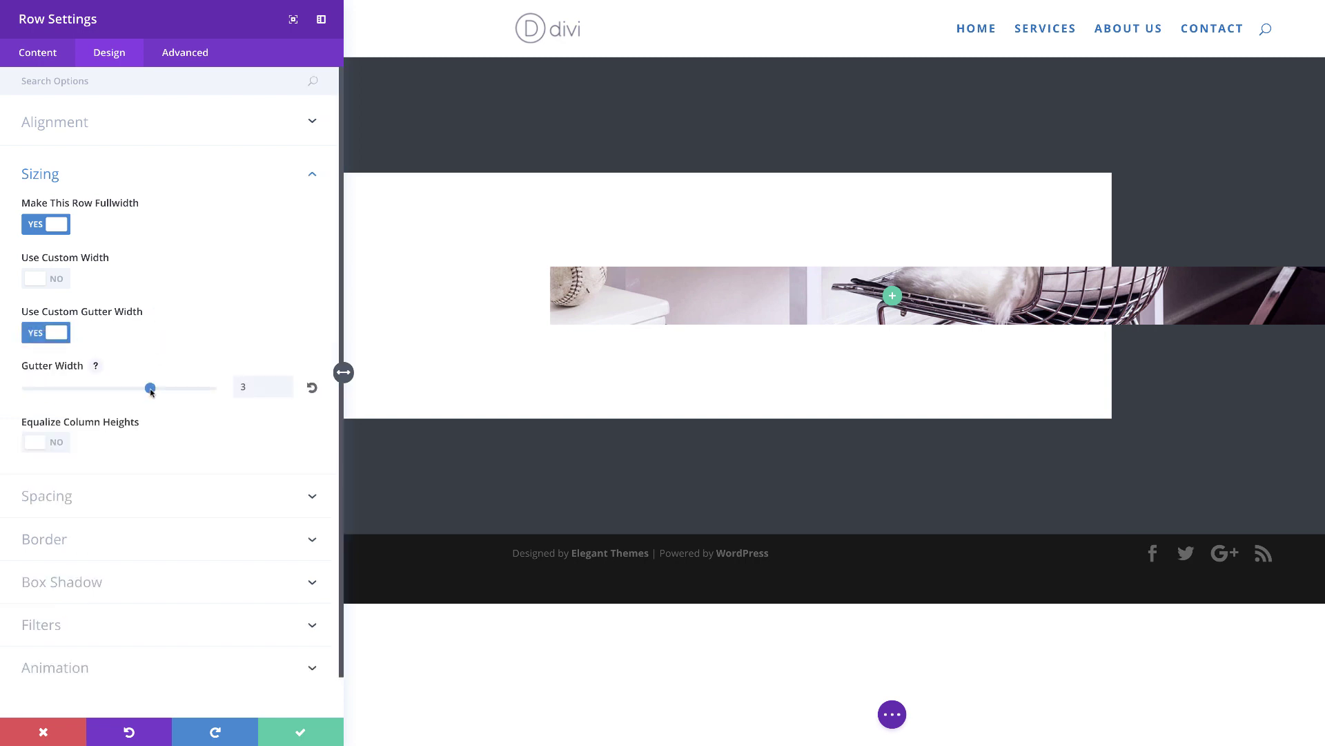
pyautogui.moveTo(150, 389); pyautogui.dragTo(49, 395)
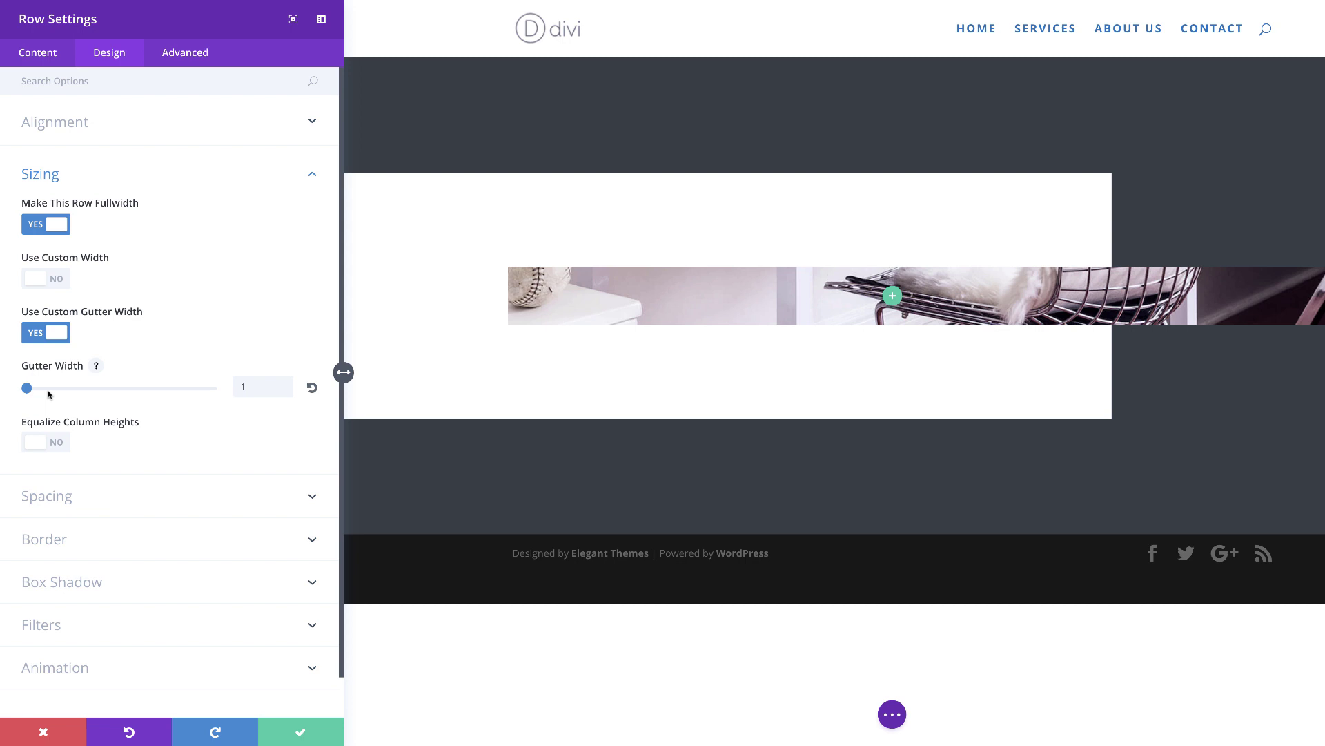
pyautogui.click(59, 449)
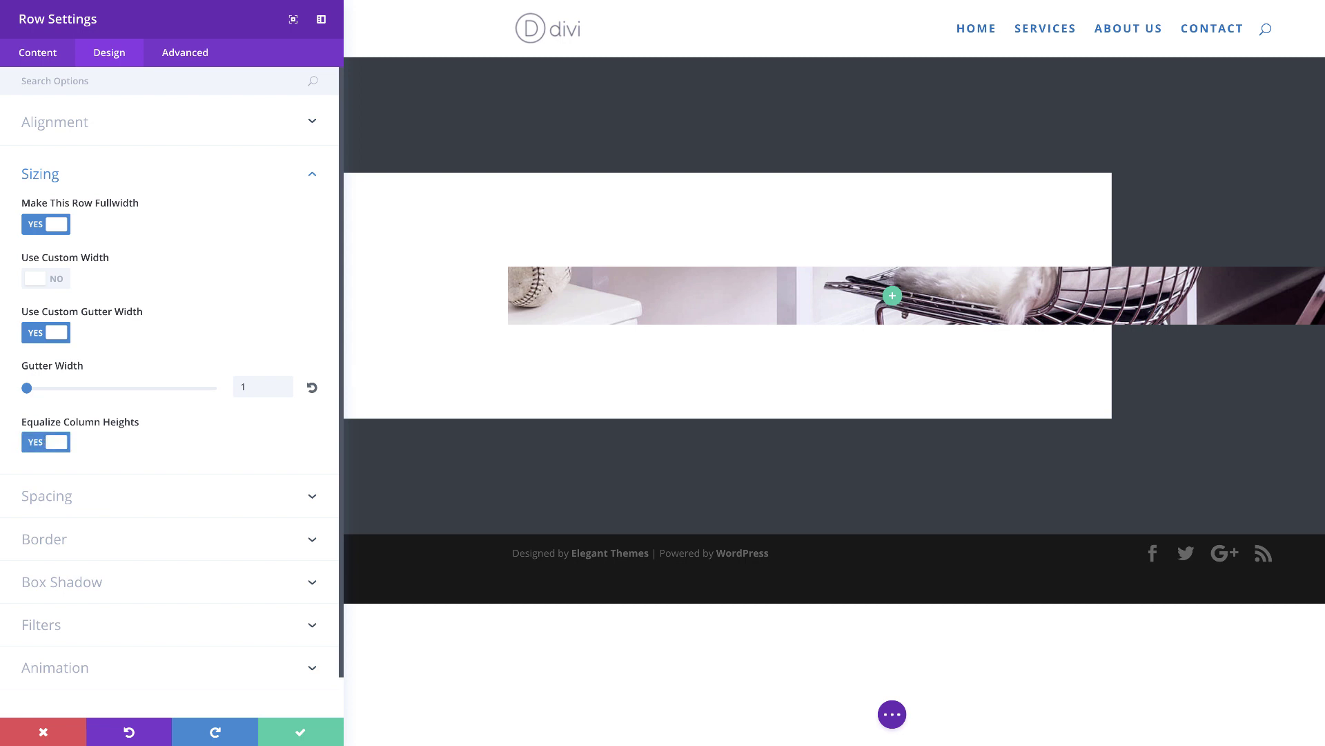
# Set the row's custom bottom margin to 5vh and its top and bottom padding to 5%
pyautogui.click(55, 497)
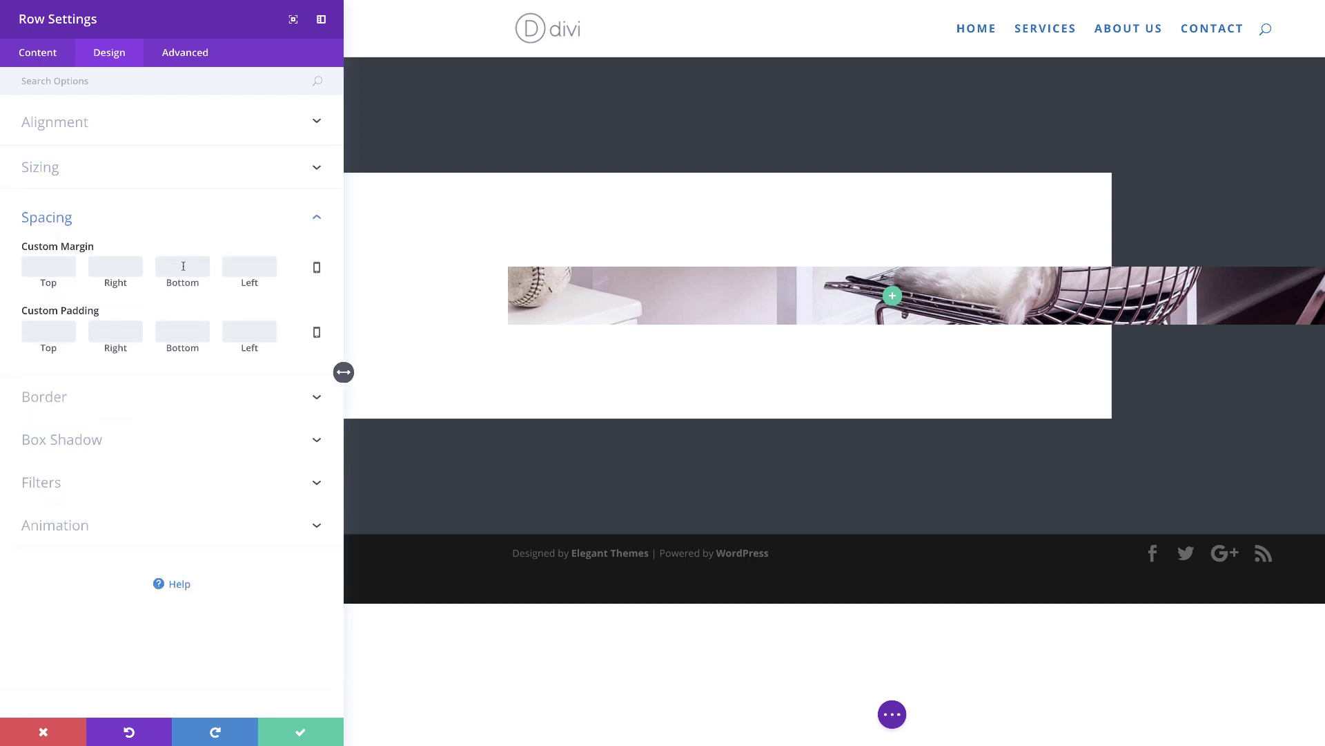
pyautogui.write('5vh')
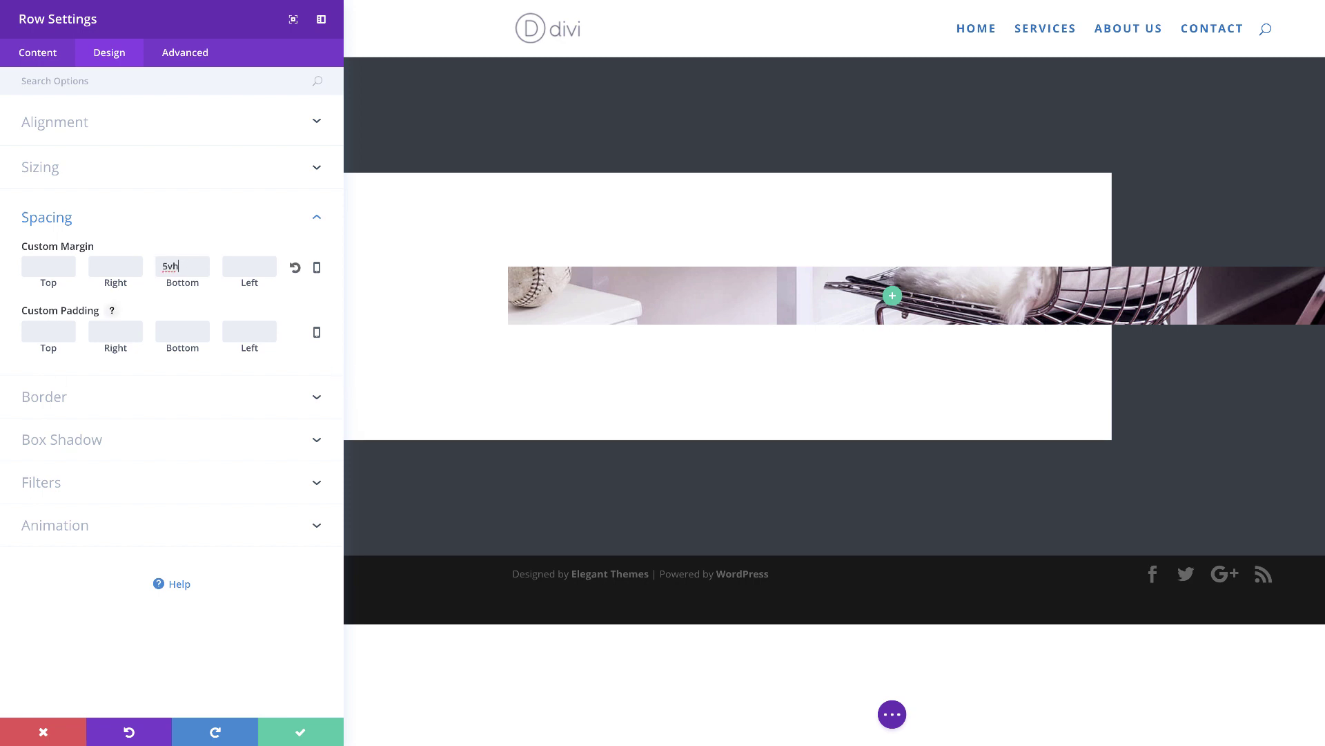
pyautogui.click(61, 330)
pyautogui.write('5%')
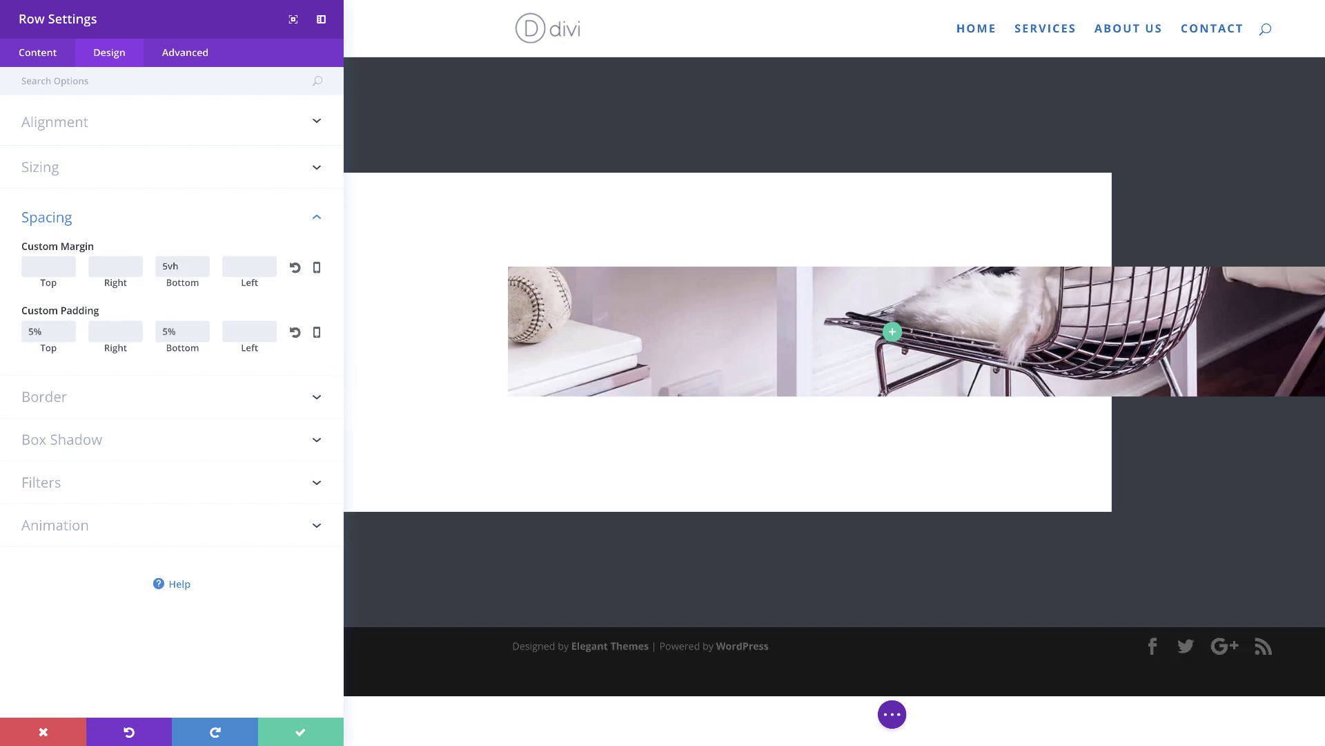
# Give the row a right border 15vw wide
pyautogui.click(53, 397)
pyautogui.click(173, 306)
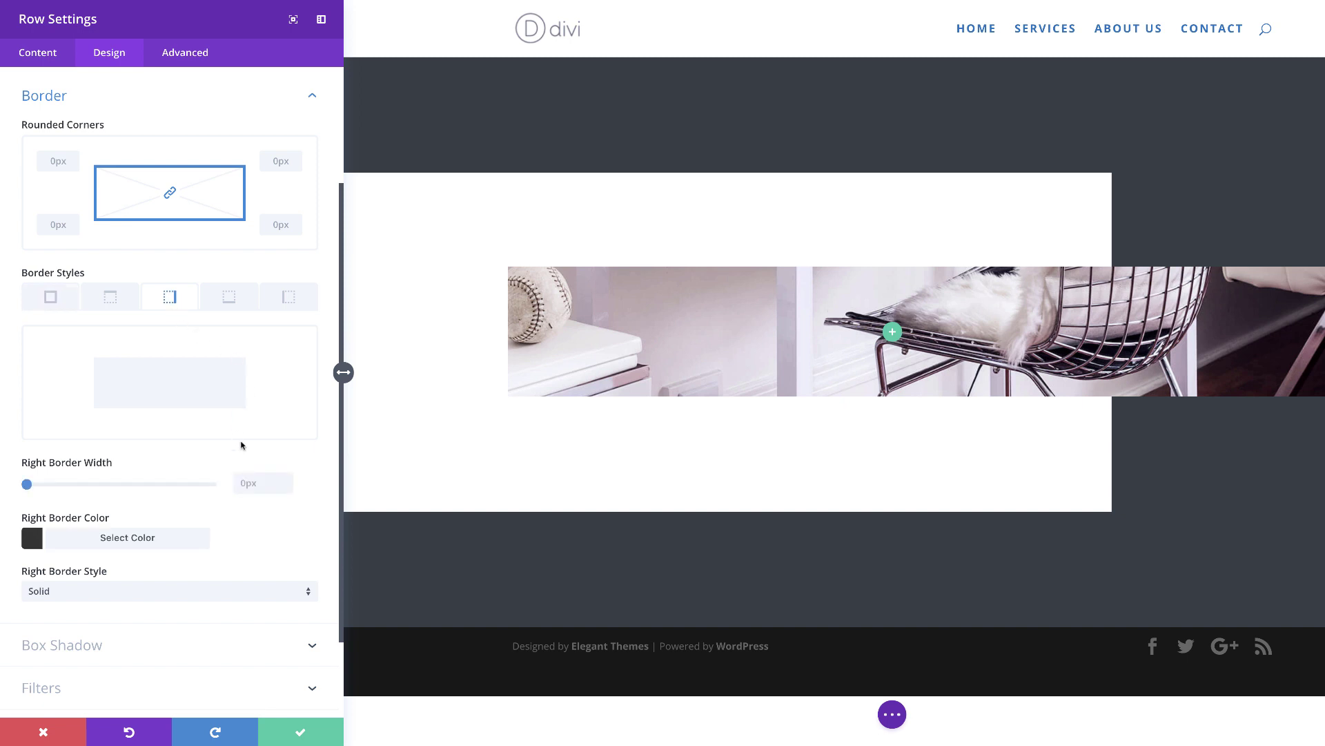
pyautogui.click(247, 485)
pyautogui.write('15vw')
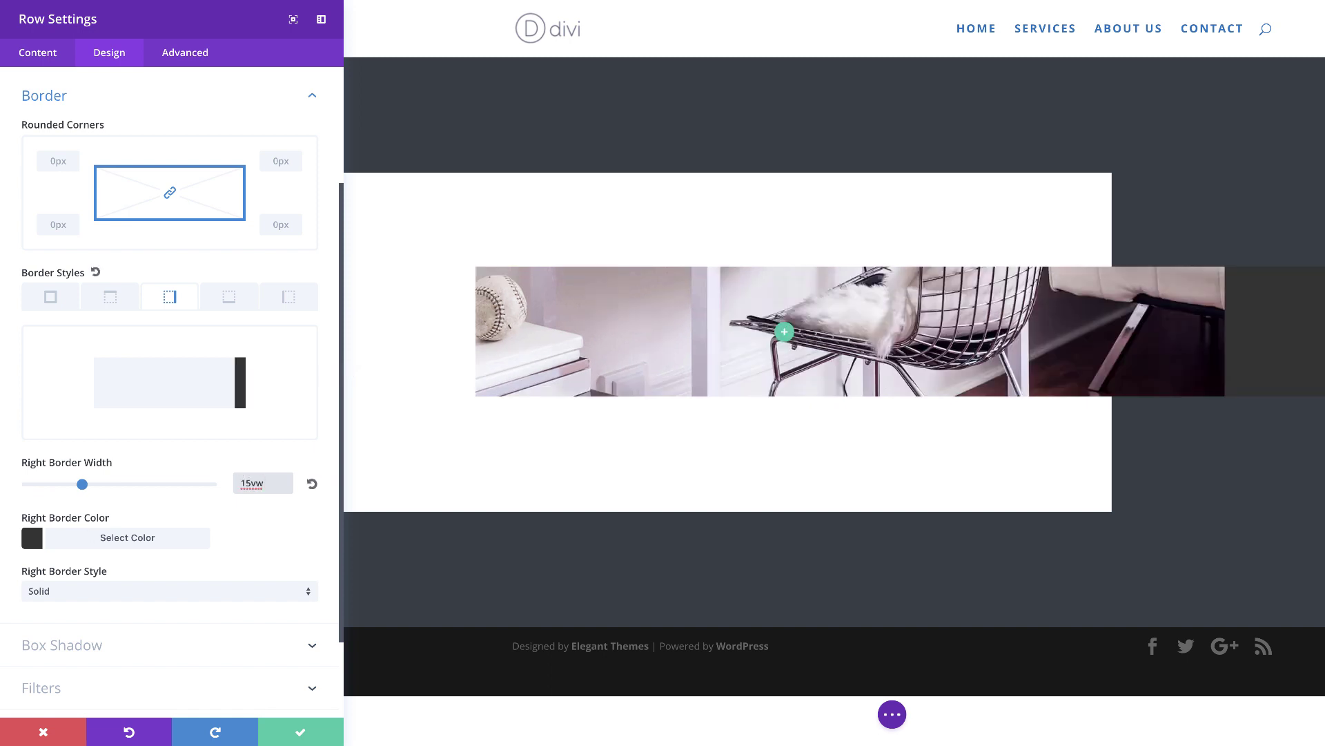
# Make the row's right border fully transparent with the color rgba(255,255,255,0)
pyautogui.click(32, 537)
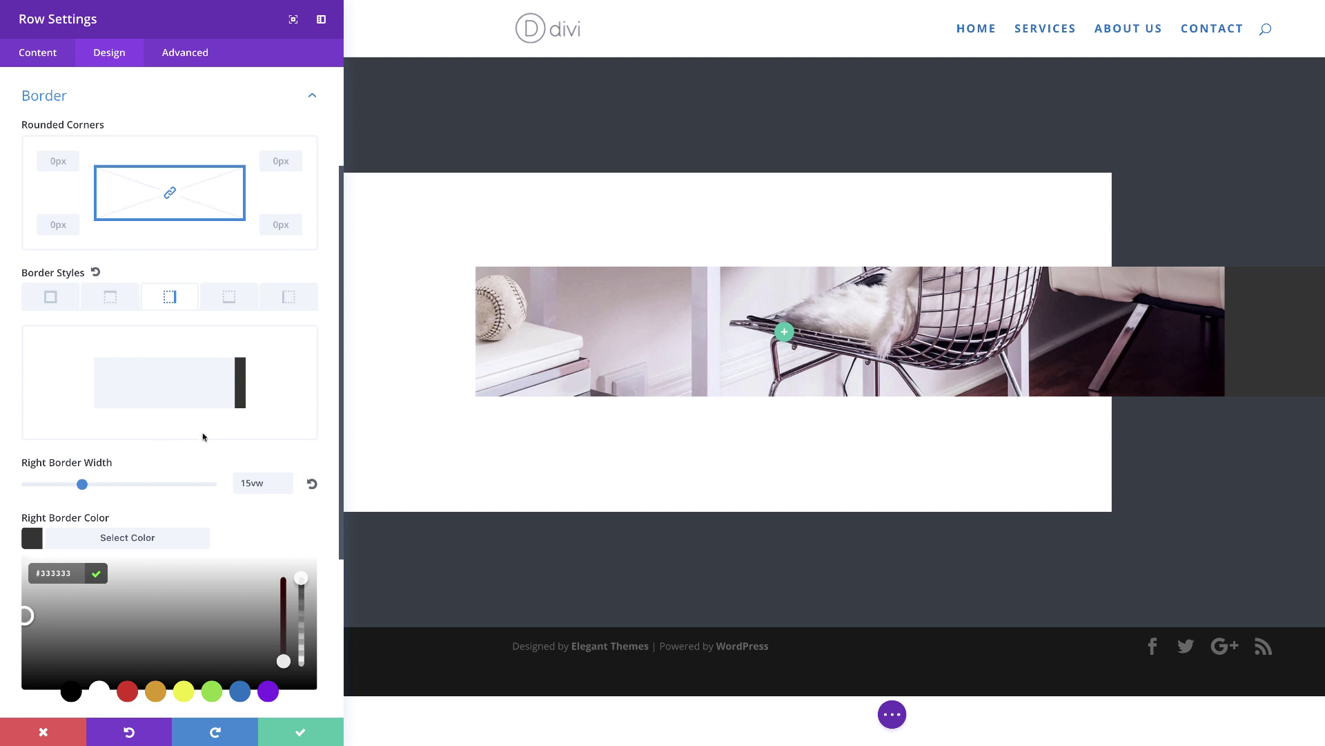
pyautogui.scroll(-3, 204, 436)
pyautogui.moveTo(301, 378); pyautogui.dragTo(301, 409)
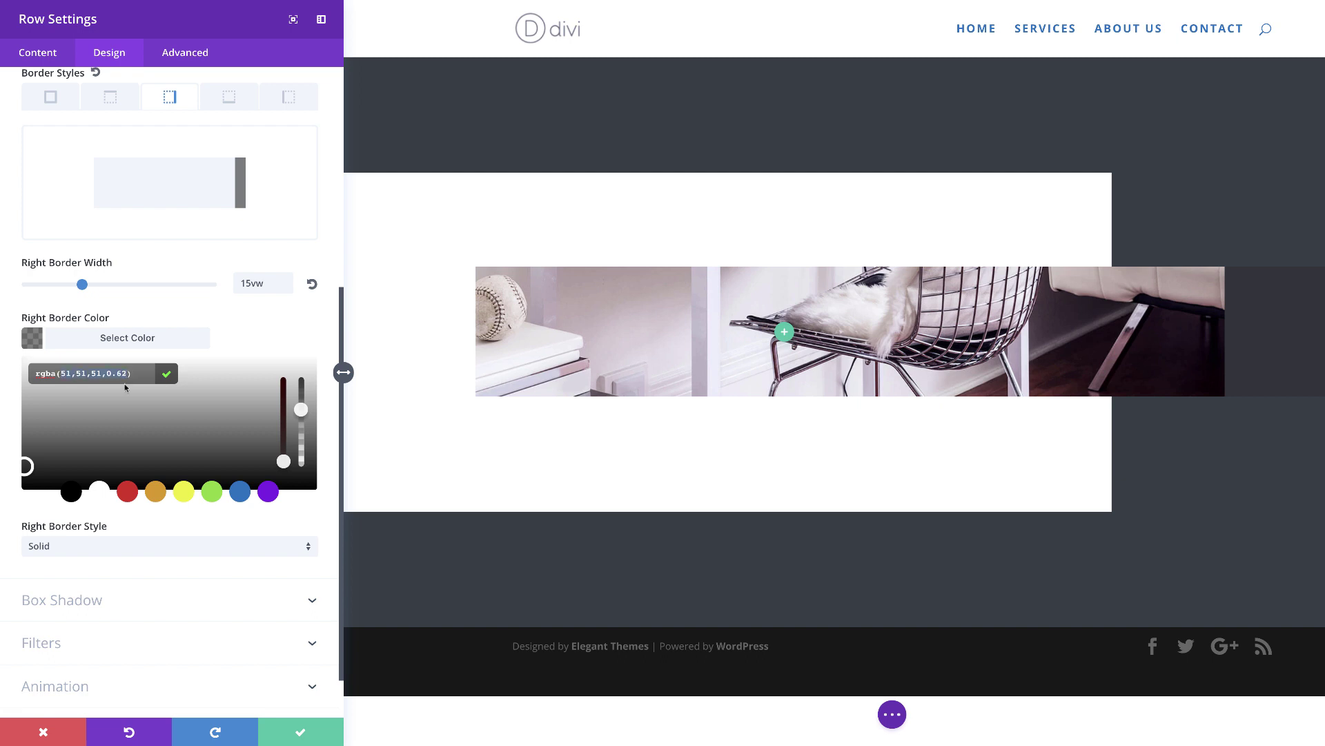
pyautogui.write('rgba(255,255,255,0)')
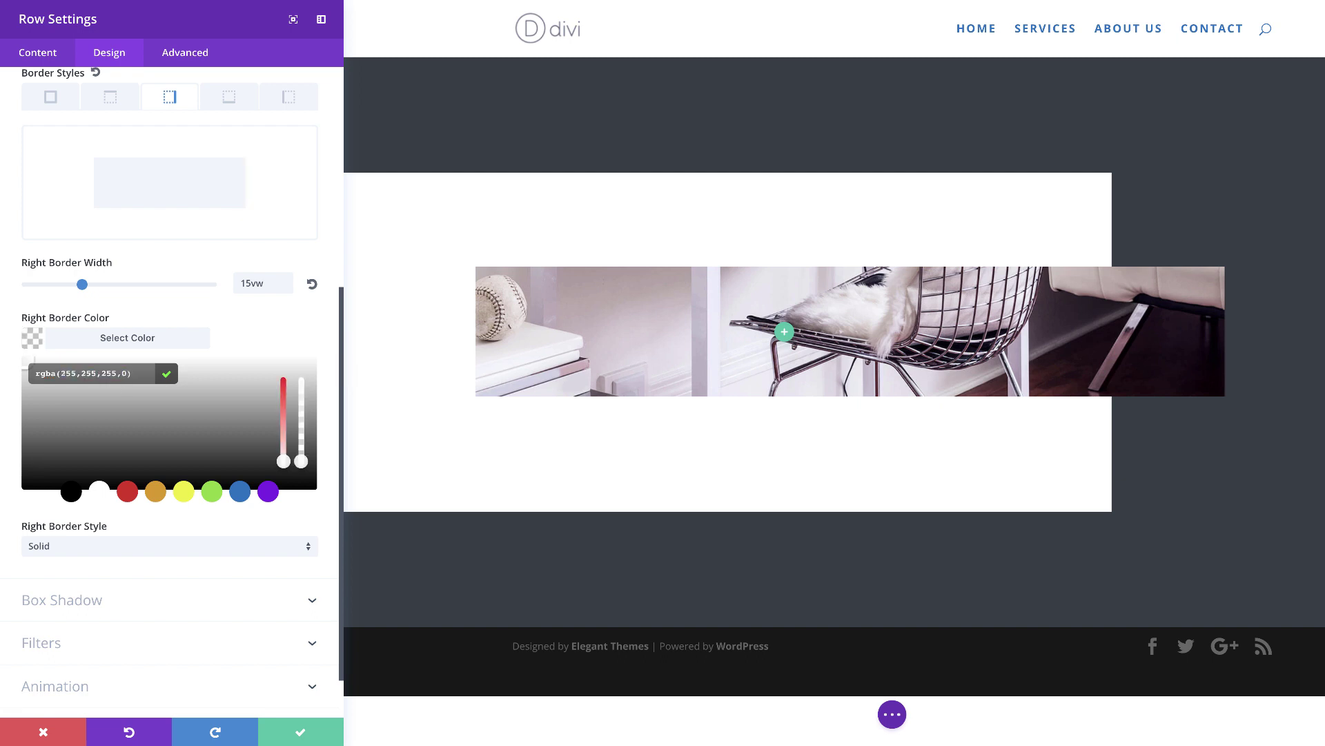
# Give the row a left border 5vw wide in white (#ffffff) and save the row settings
pyautogui.scroll(1, 236, 239)
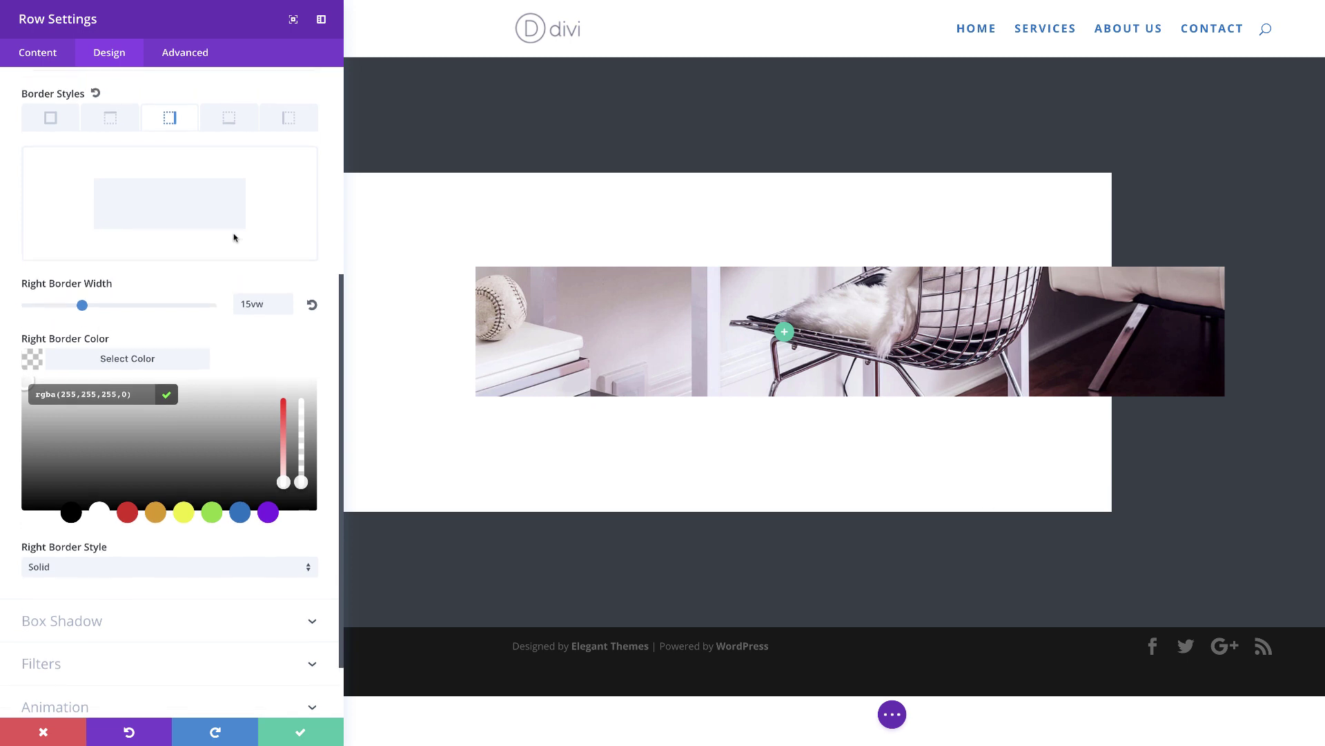
pyautogui.click(288, 127)
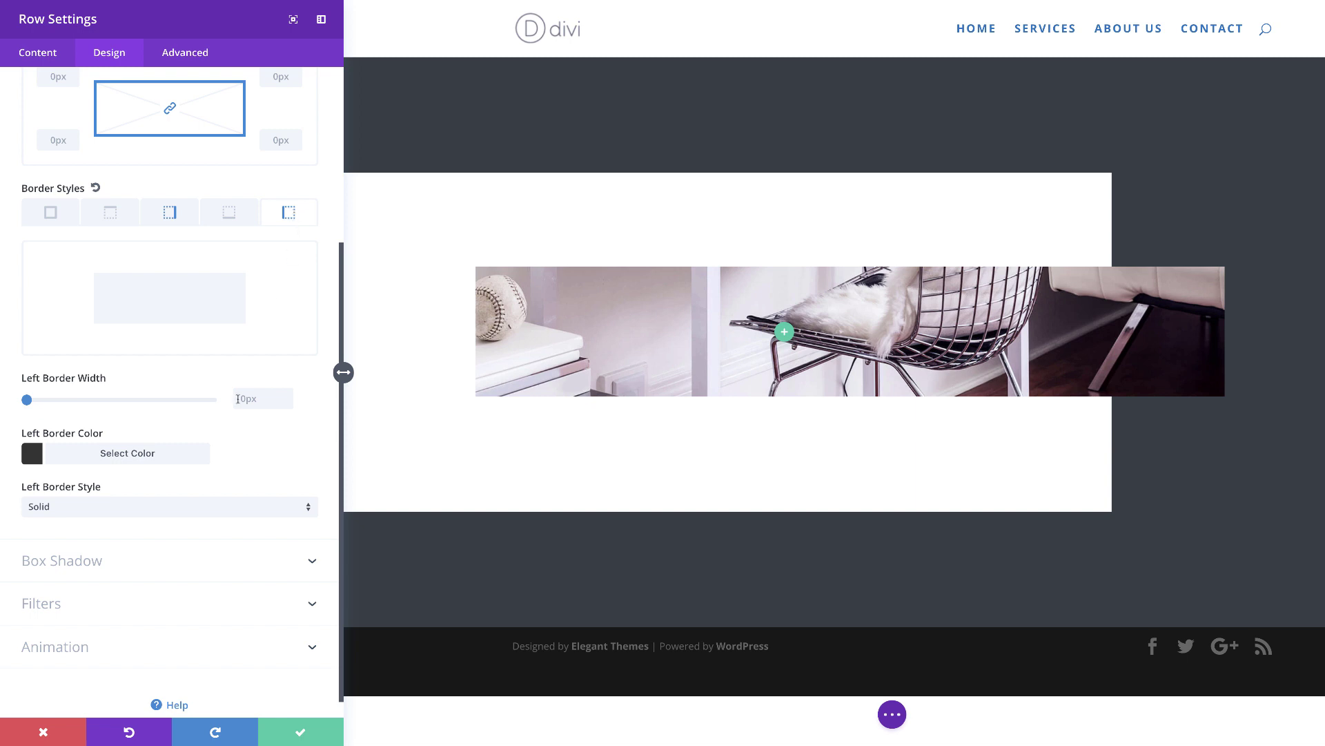
pyautogui.click(245, 399)
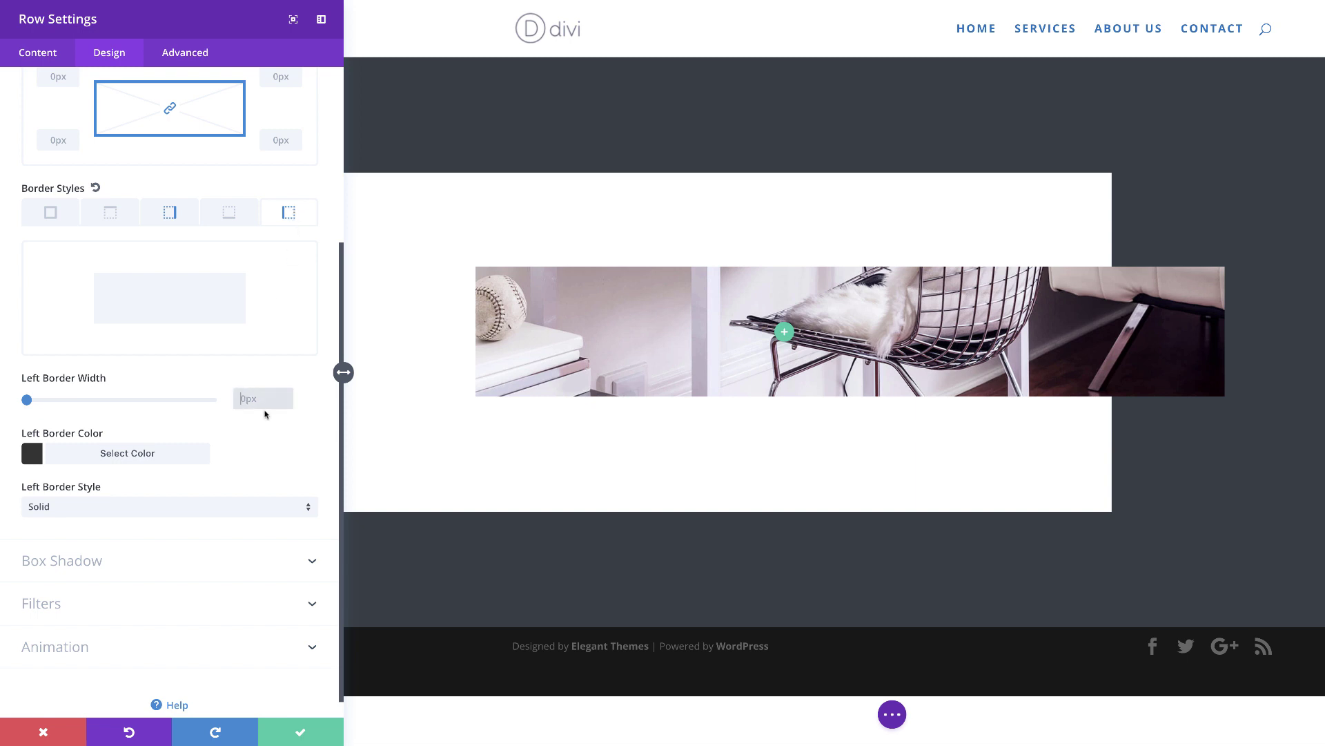
pyautogui.write('5vw')
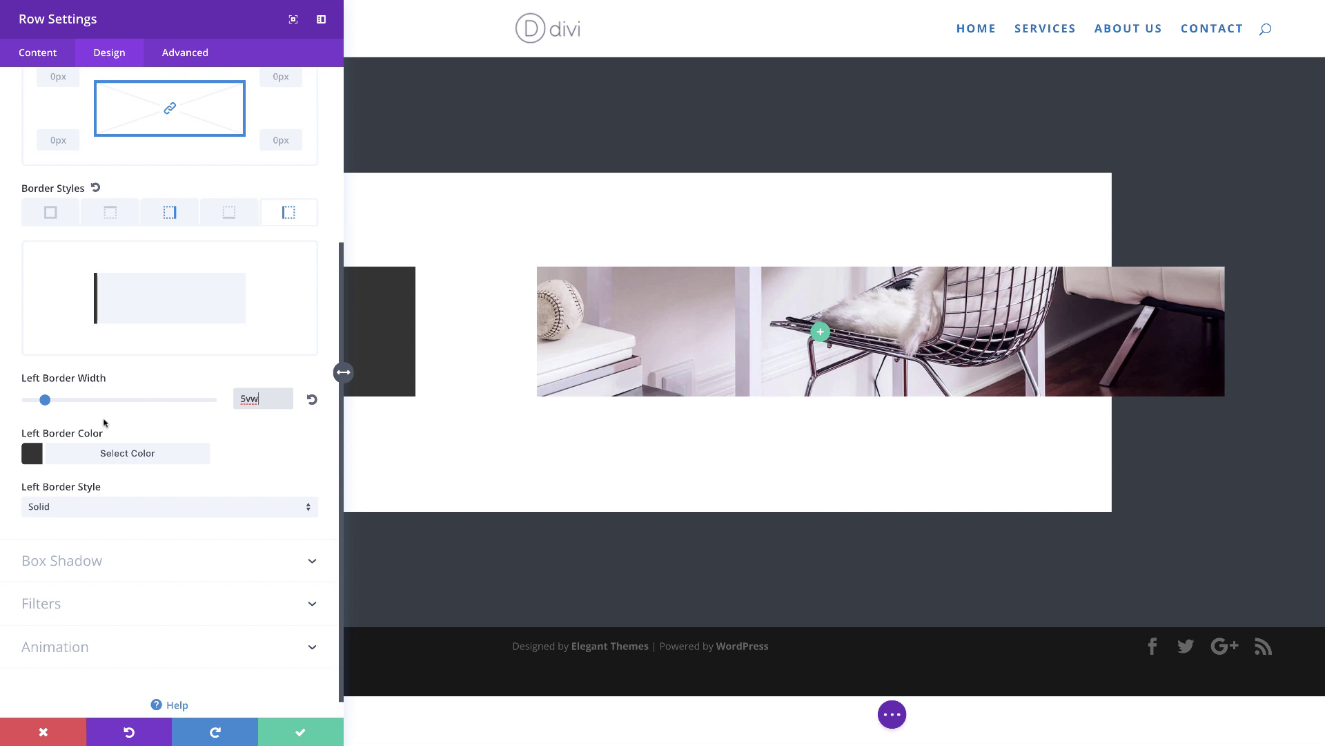
pyautogui.click(36, 457)
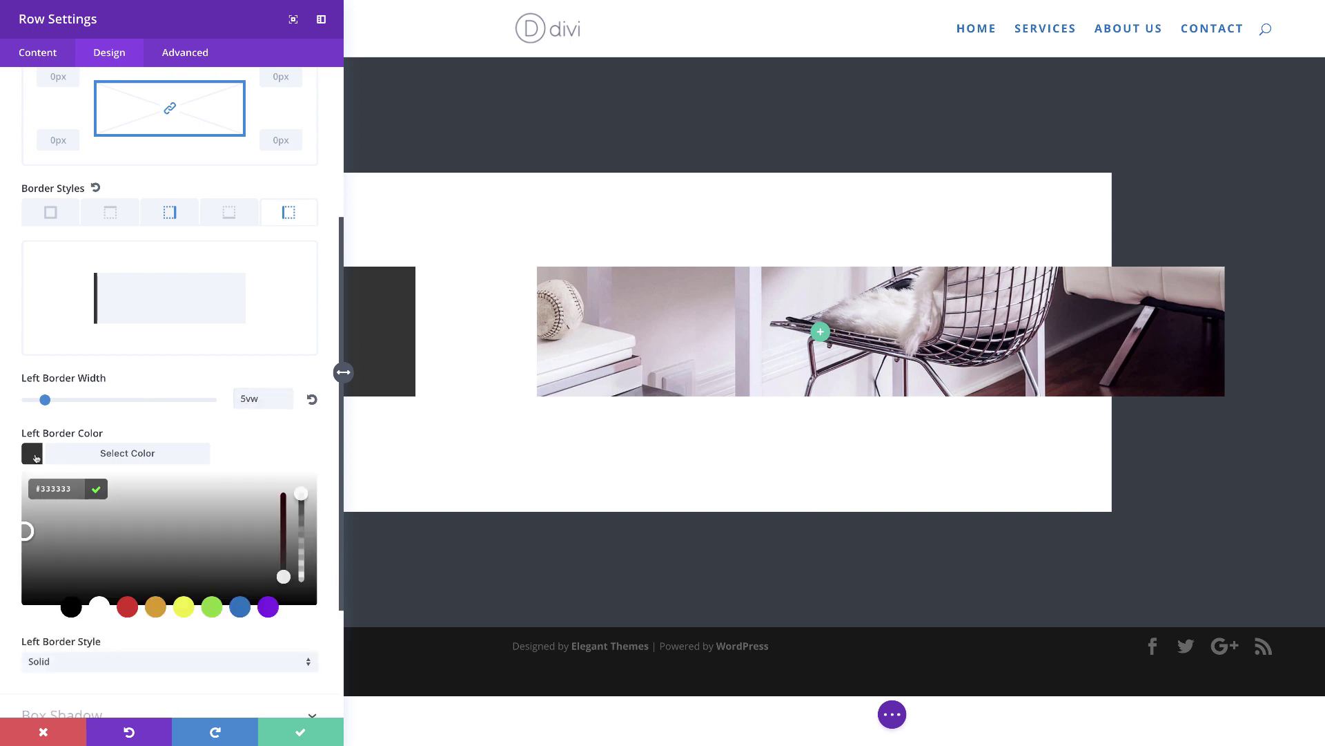
pyautogui.click(100, 607)
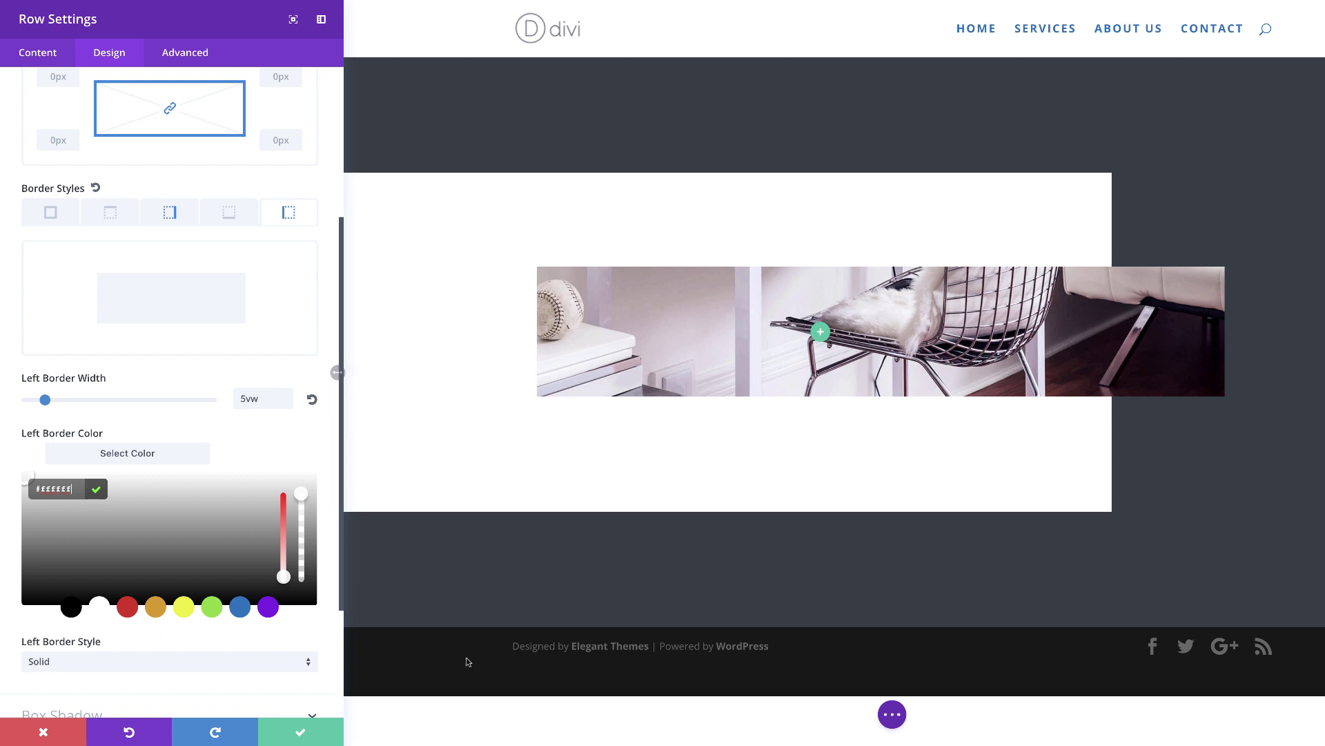
pyautogui.click(301, 733)
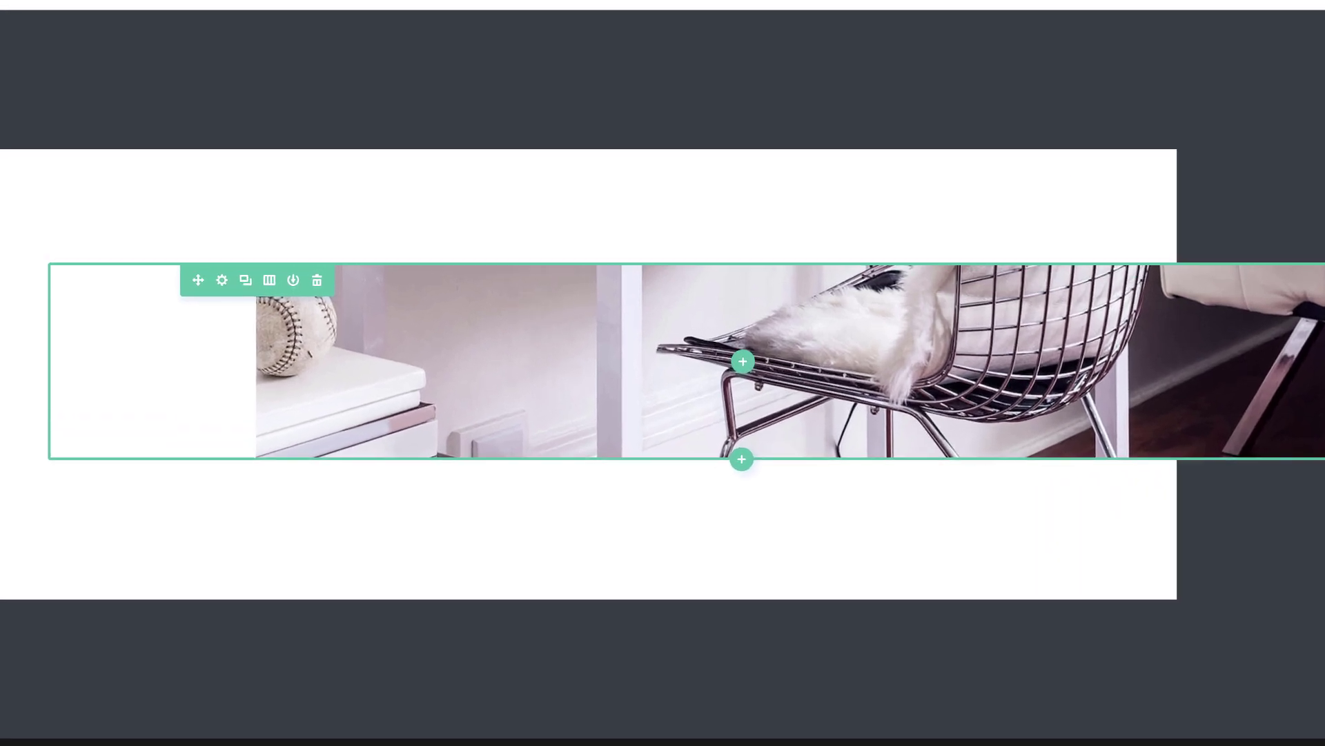
# Divide the row into a two-thirds and one-third column layout and insert a Button module in the first column
pyautogui.click(743, 361)
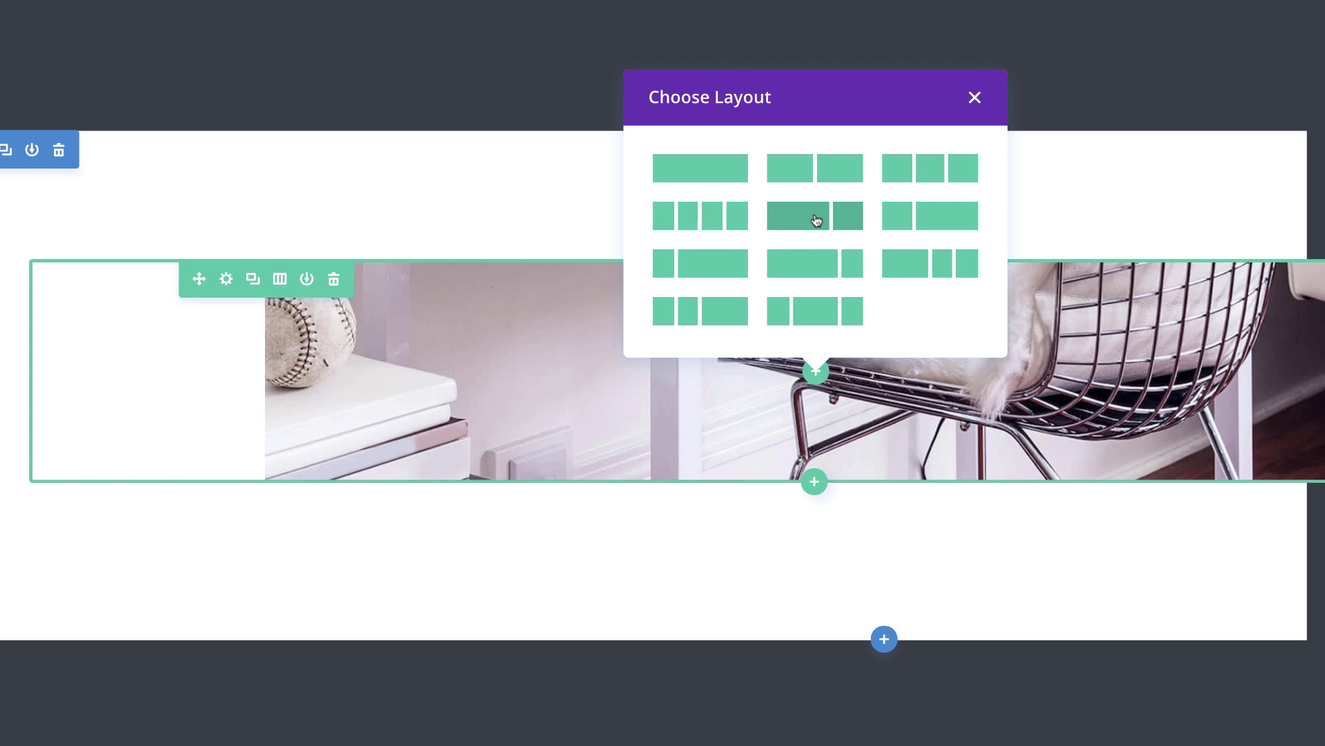
pyautogui.click(815, 216)
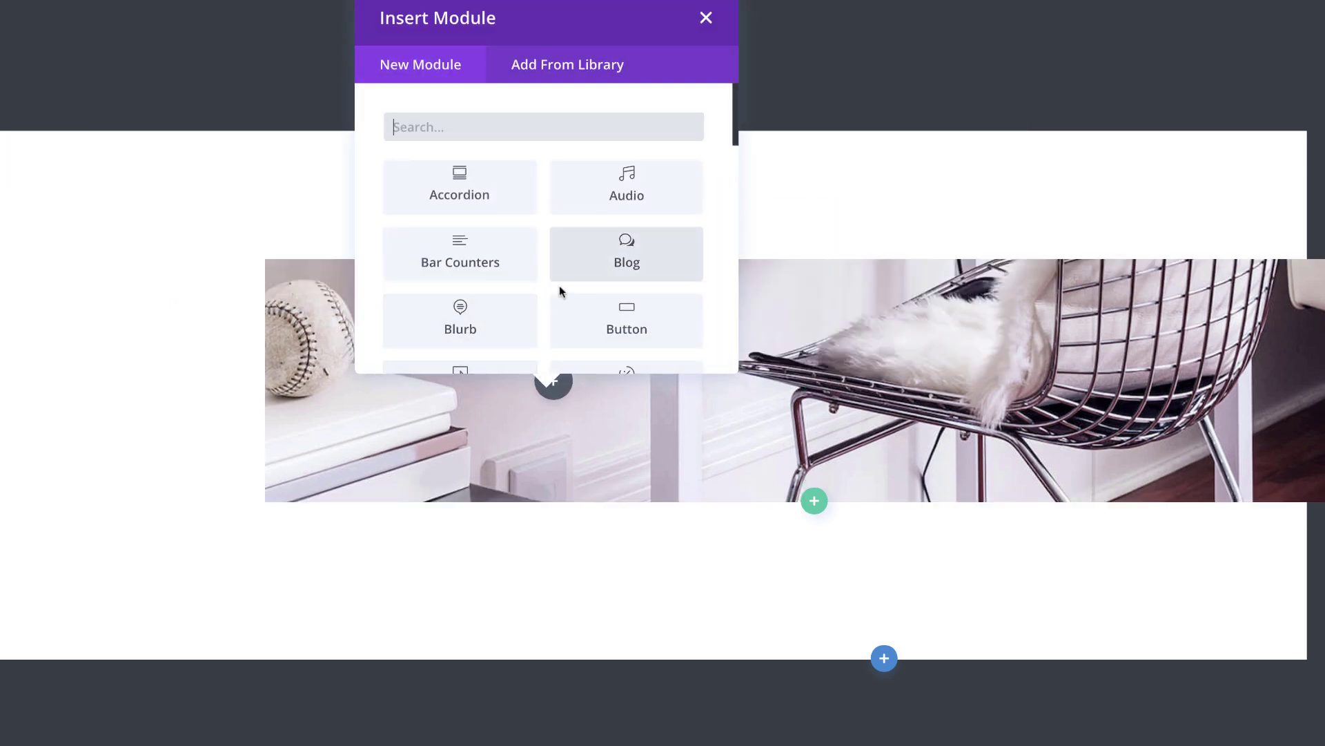
pyautogui.scroll(-2, 591, 270)
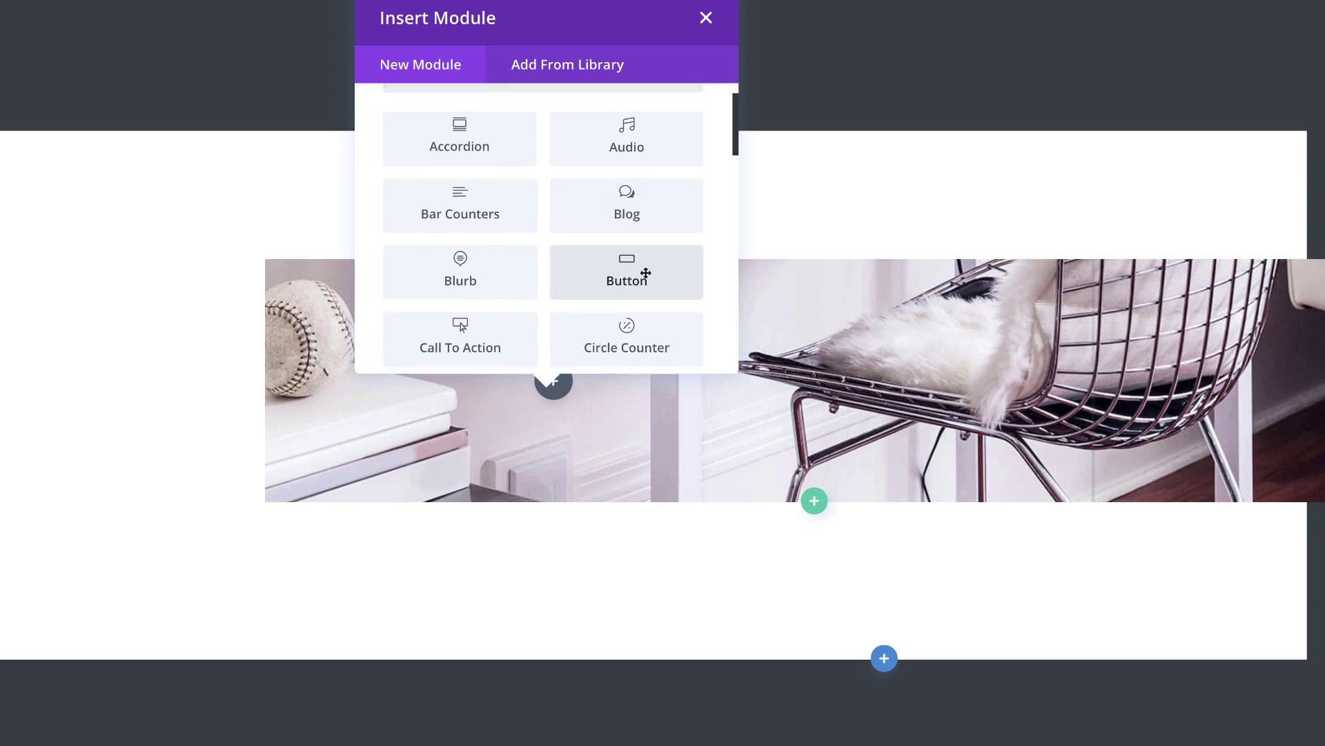
pyautogui.click(645, 273)
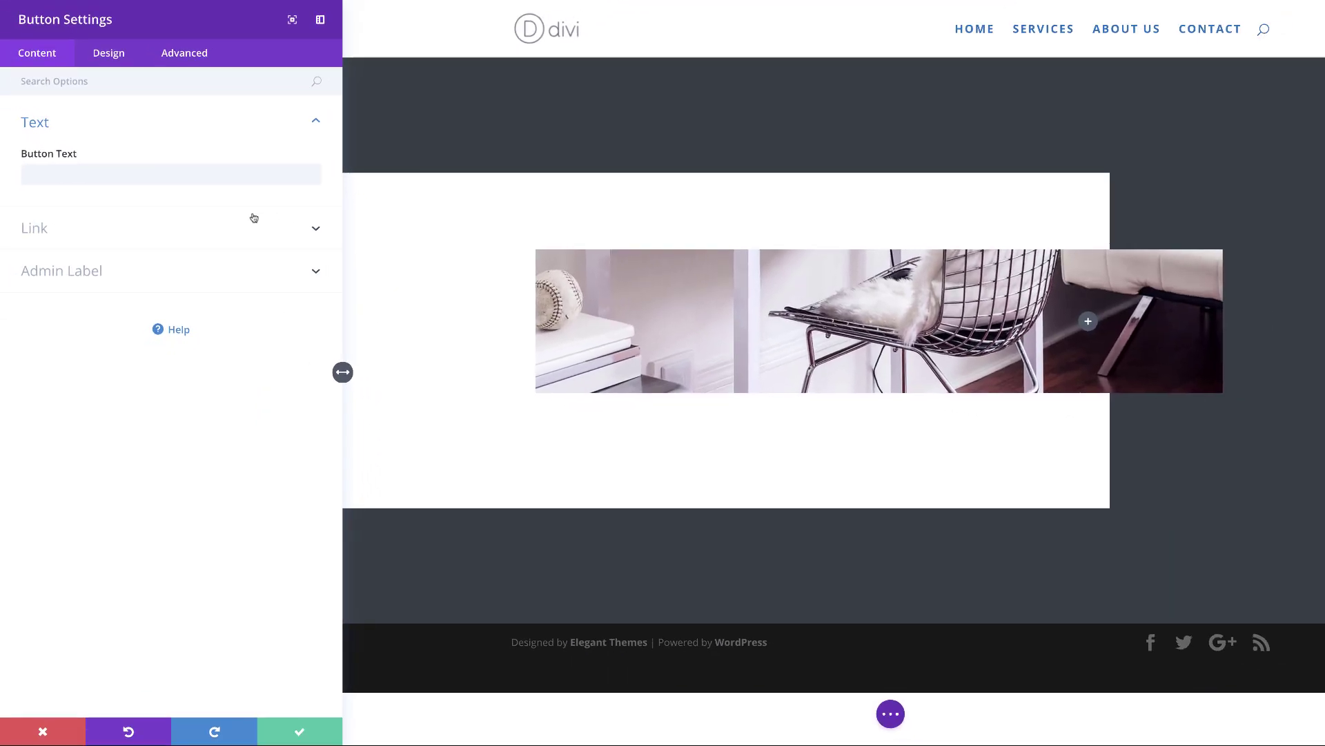
# Set the button's text to "Our Projects" and its link URL to "#"
pyautogui.click(84, 176)
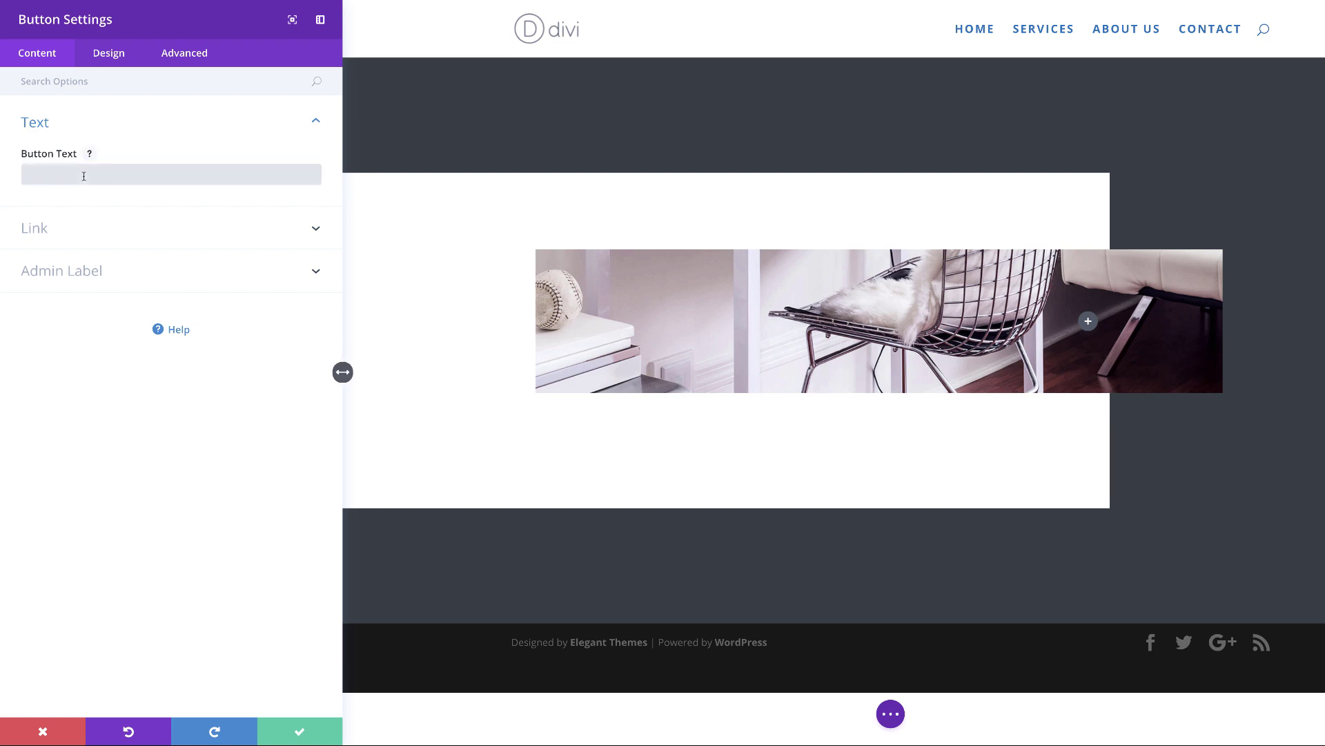
pyautogui.write('Our Projects')
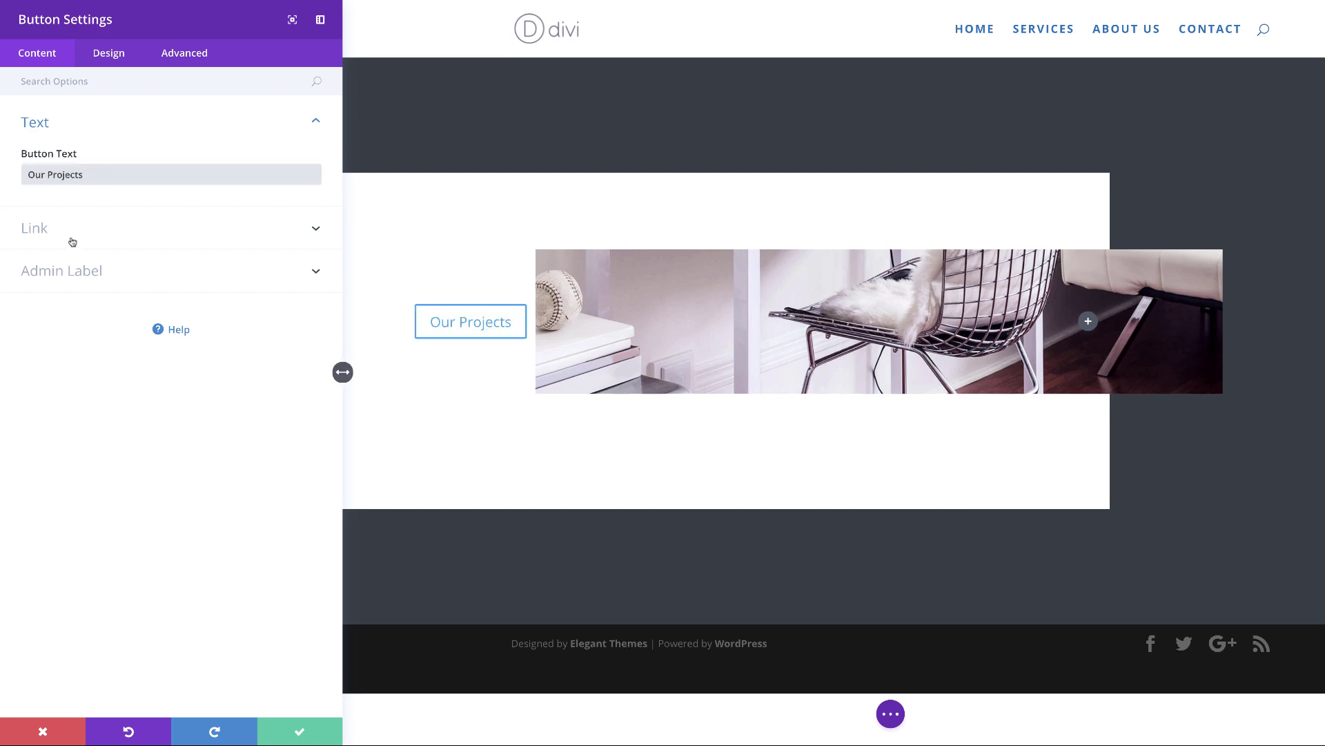
pyautogui.click(46, 234)
pyautogui.click(62, 226)
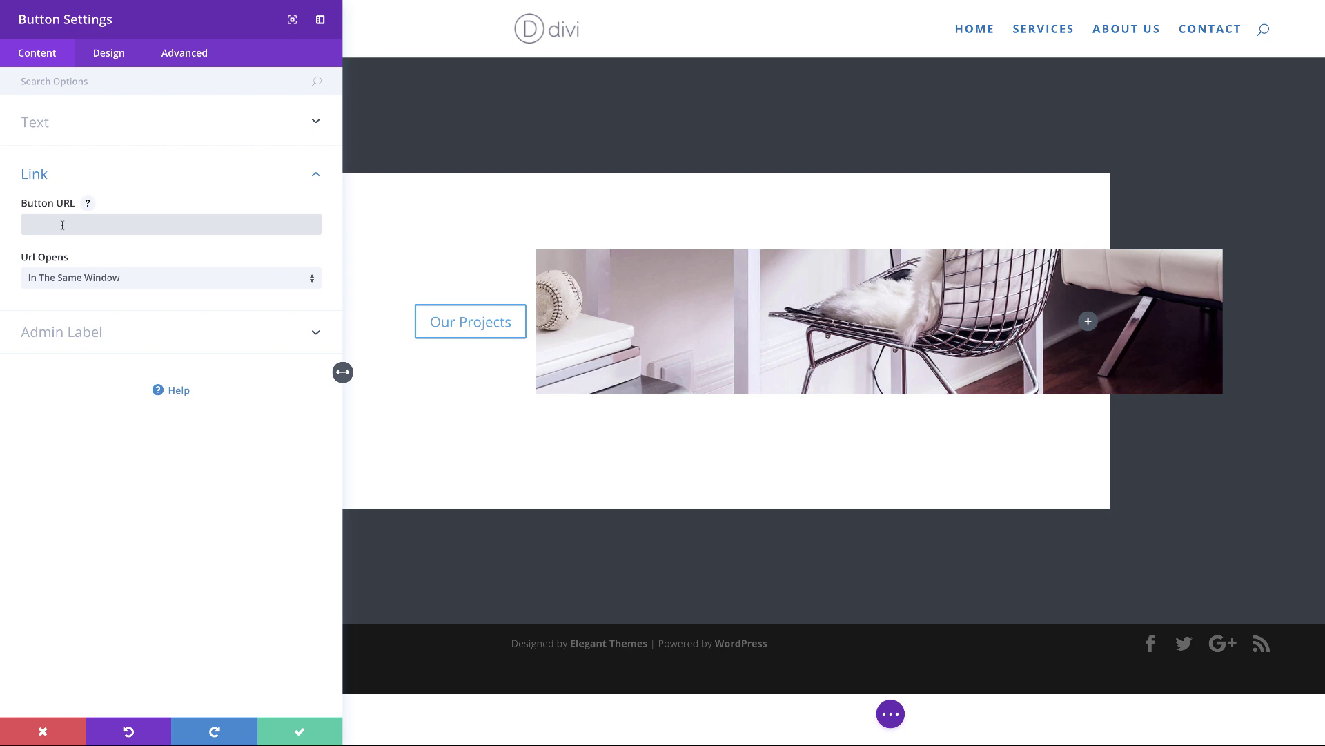
pyautogui.click(62, 225)
pyautogui.write('#')
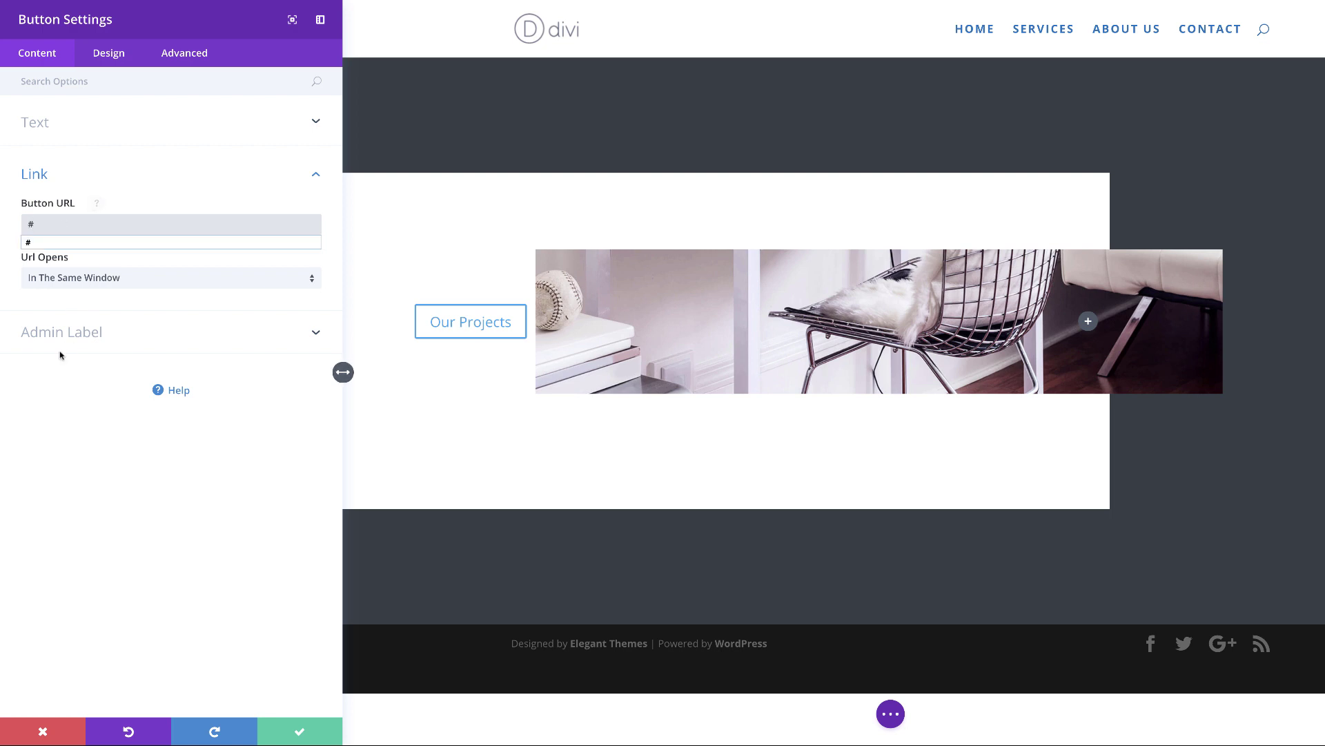
pyautogui.click(173, 390)
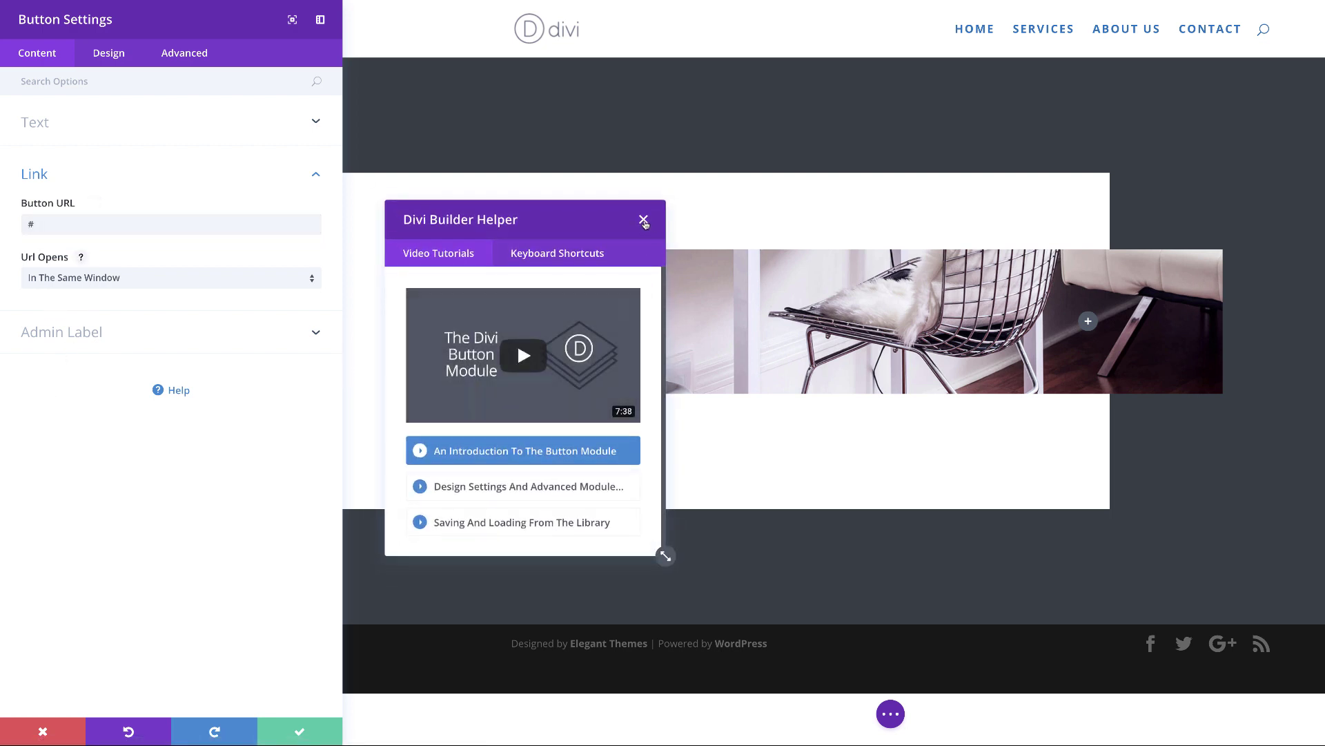
pyautogui.click(643, 219)
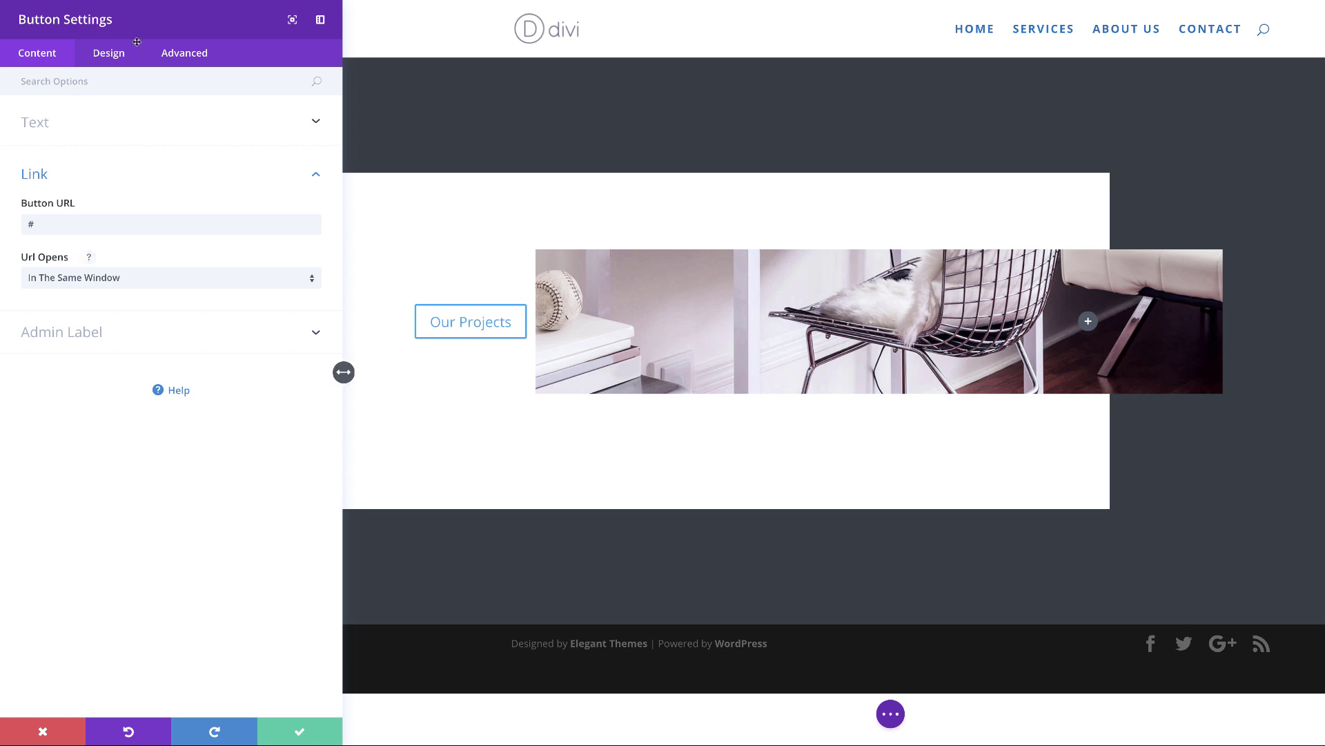
# Enable custom styles for the button, with a desktop text size of 48px and text color #353e45
pyautogui.click(116, 60)
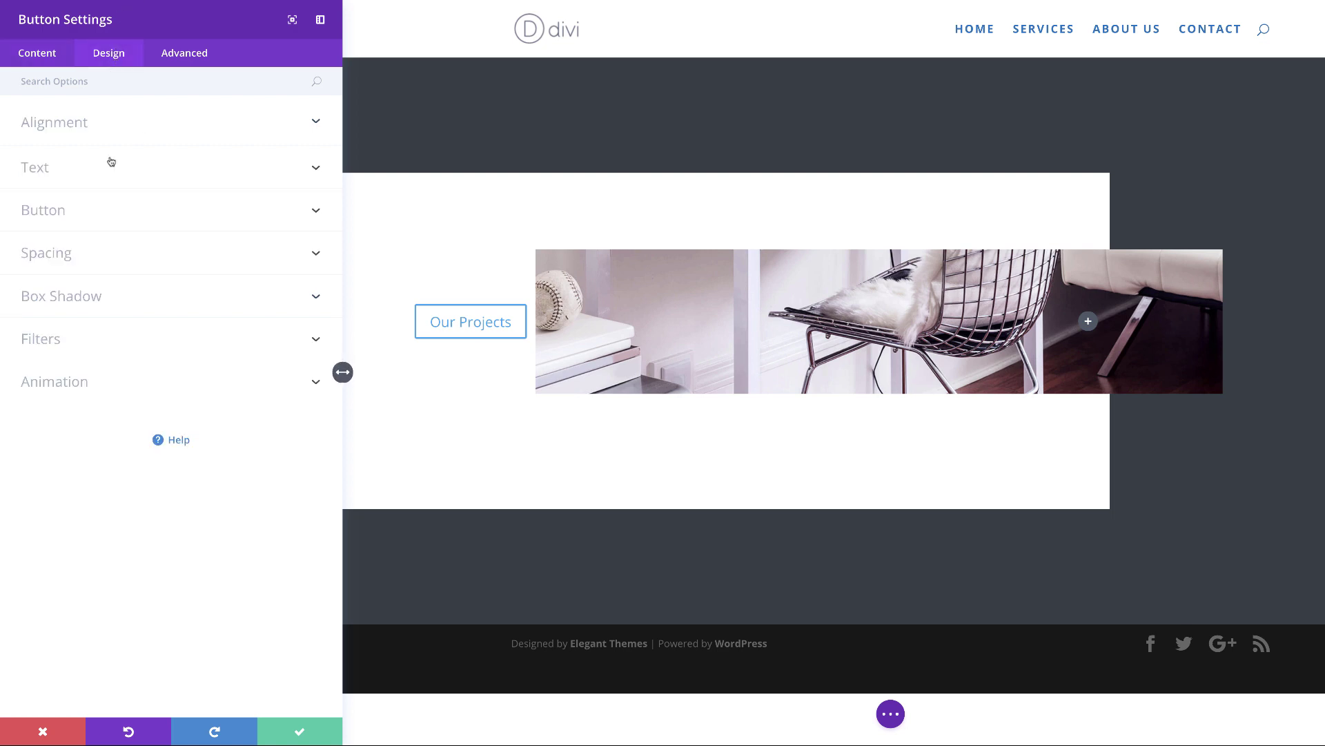
pyautogui.click(59, 212)
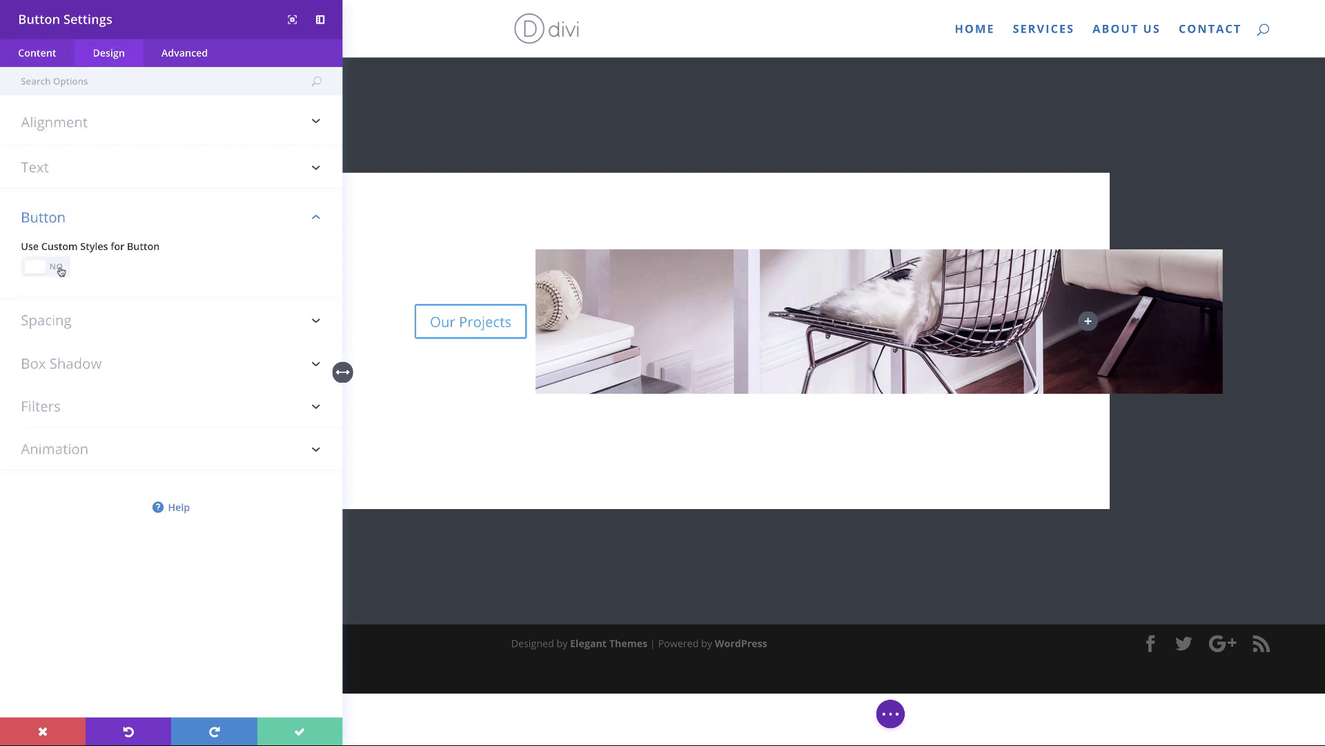
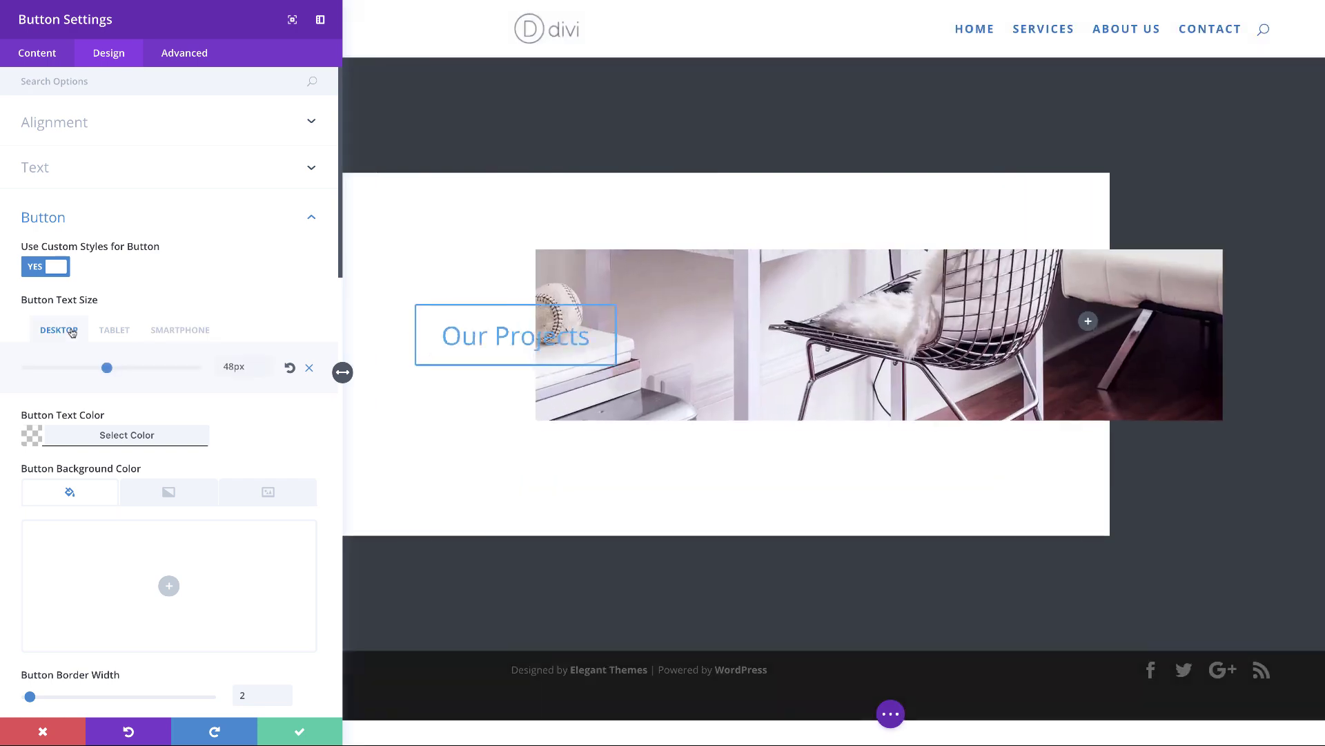
pyautogui.scroll(-1, 273, 428)
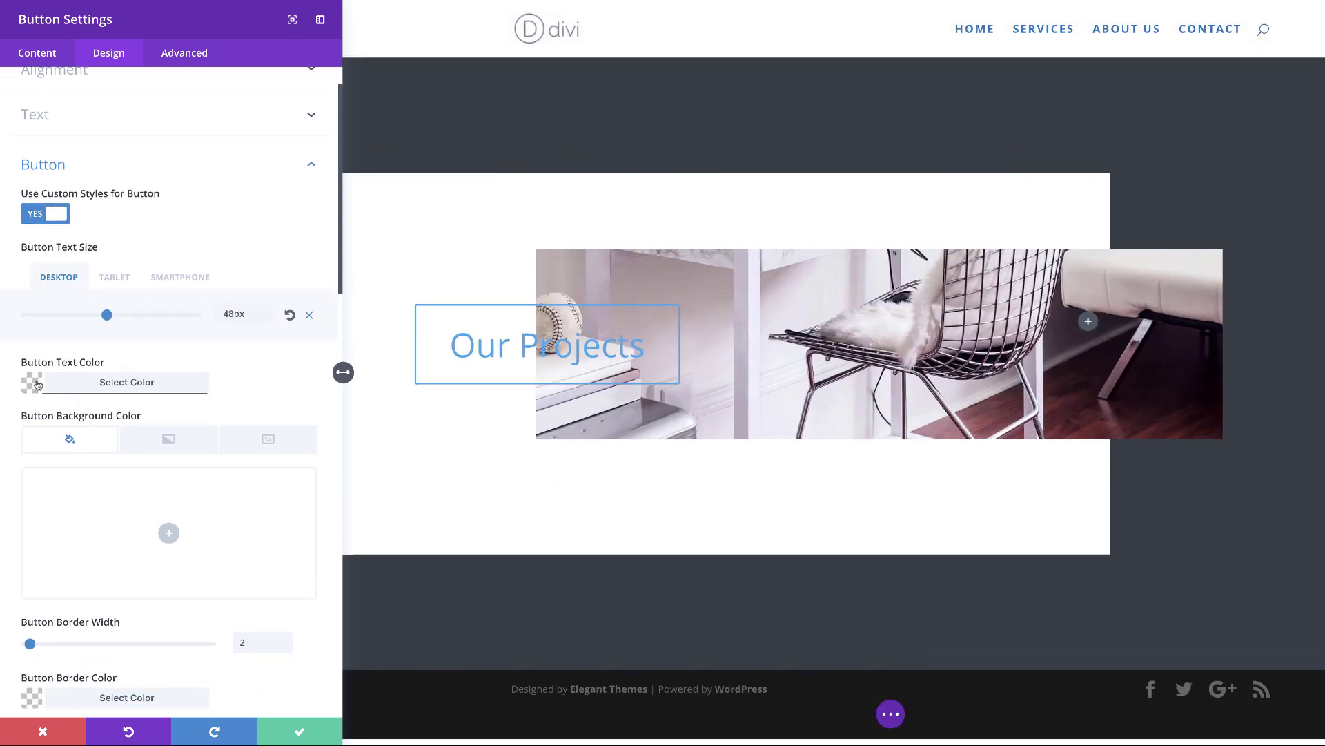
pyautogui.click(32, 383)
pyautogui.write('#353e45')
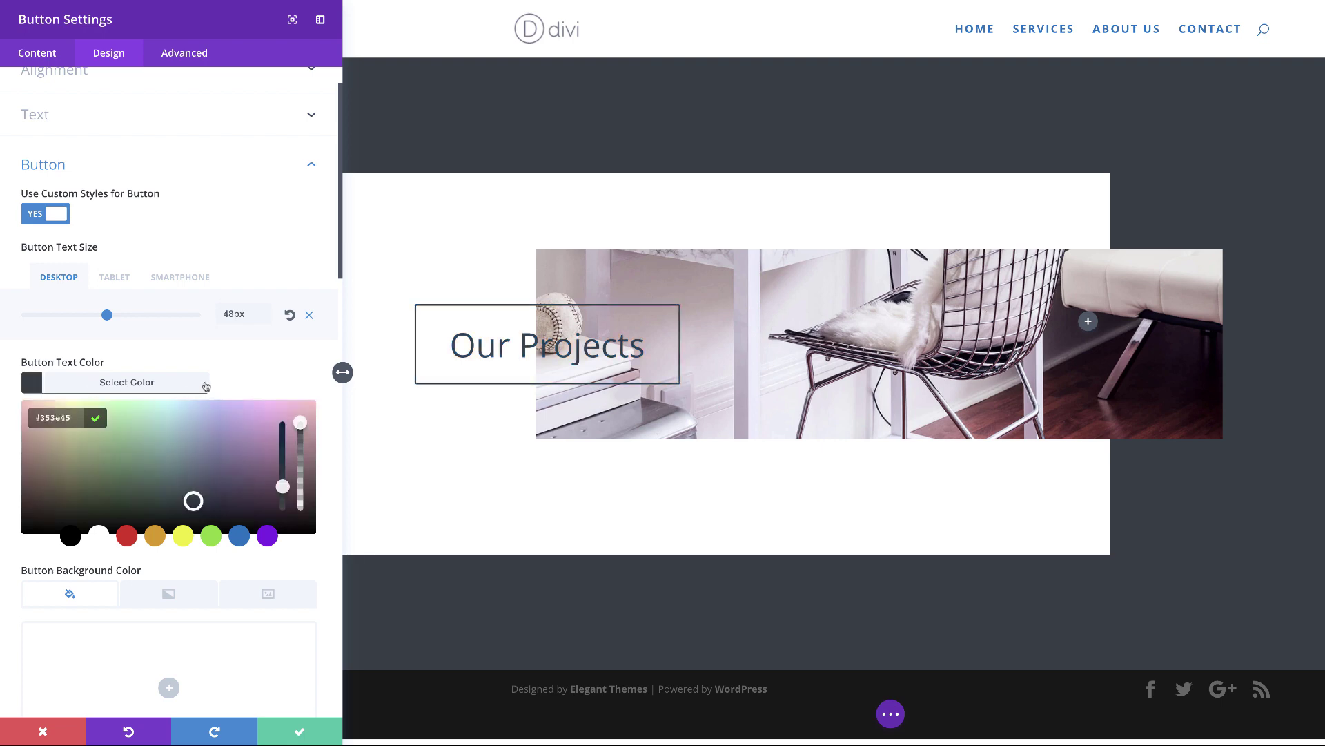
pyautogui.click(218, 565)
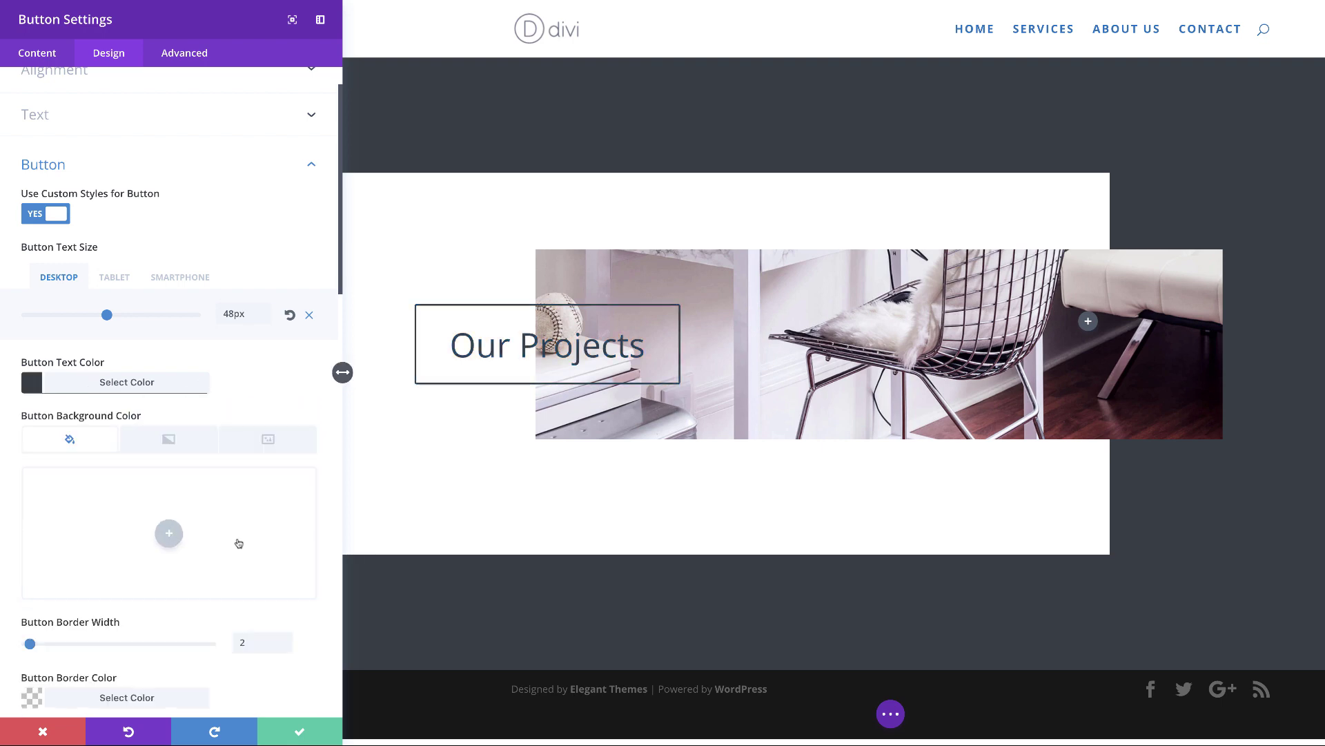
# Give the button a white (#ffffff) background and set its border width to 0px
pyautogui.scroll(-2, 238, 544)
pyautogui.click(168, 442)
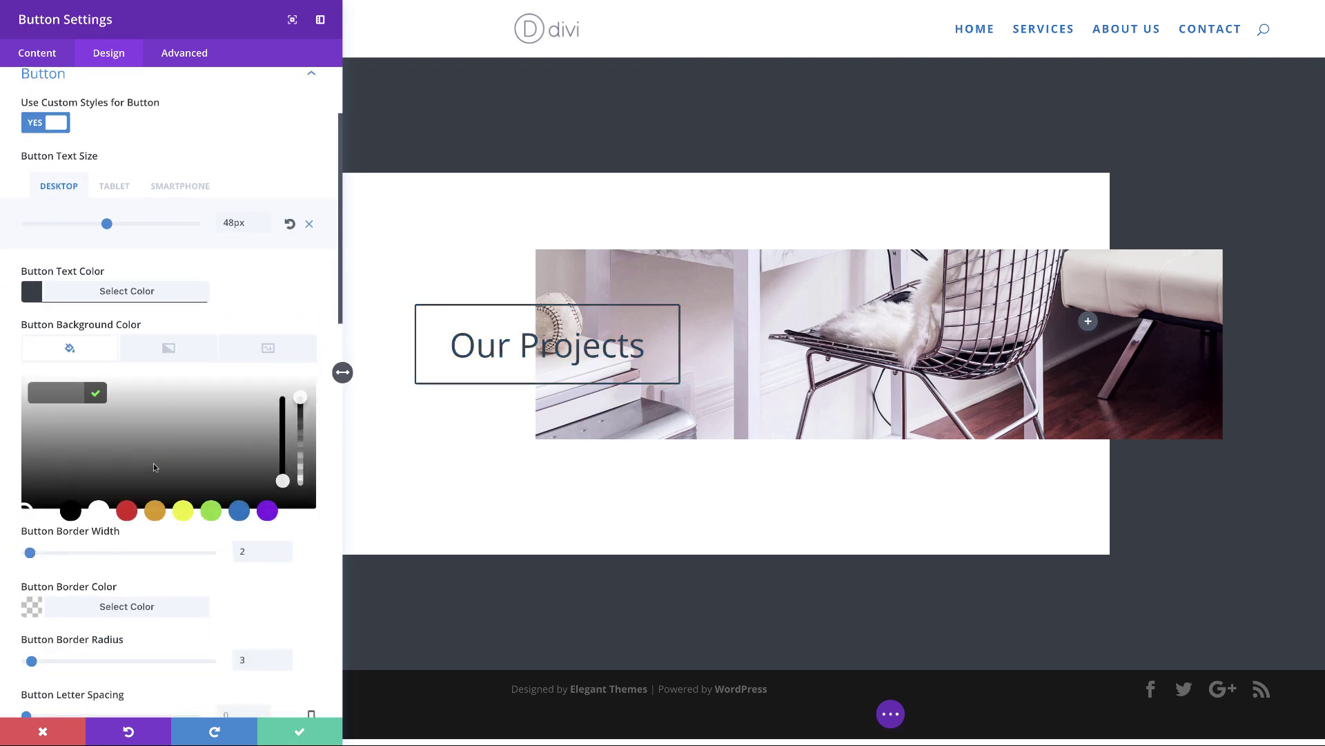
pyautogui.click(100, 513)
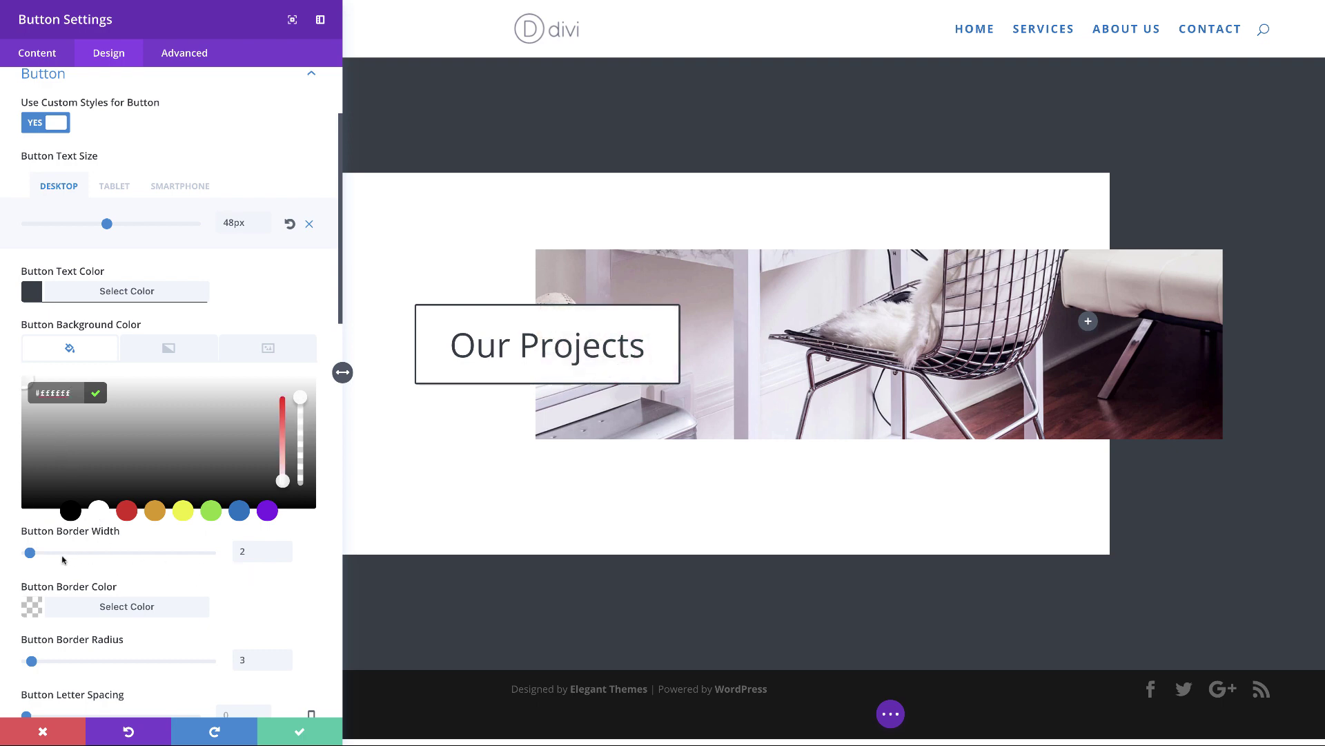
pyautogui.moveTo(31, 553); pyautogui.dragTo(2, 554)
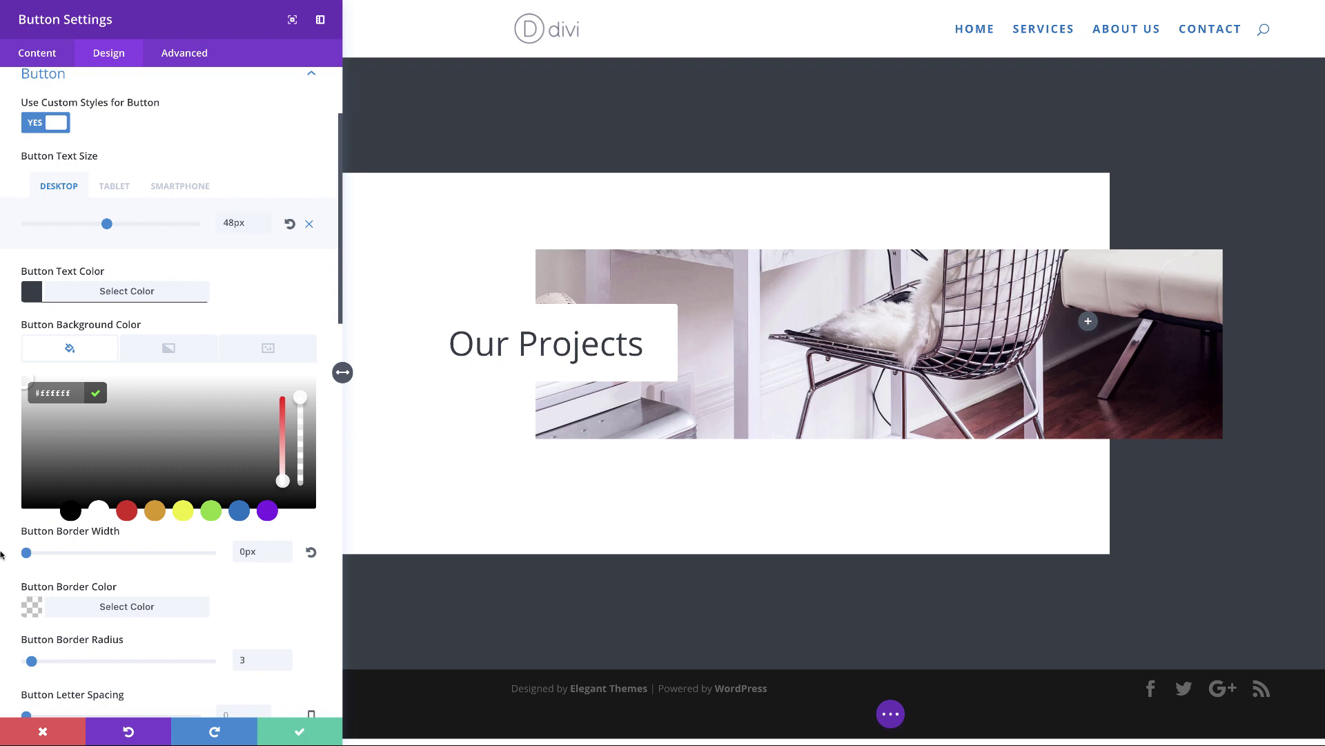
# Set the button font to Karla
pyautogui.scroll(-2, 272, 601)
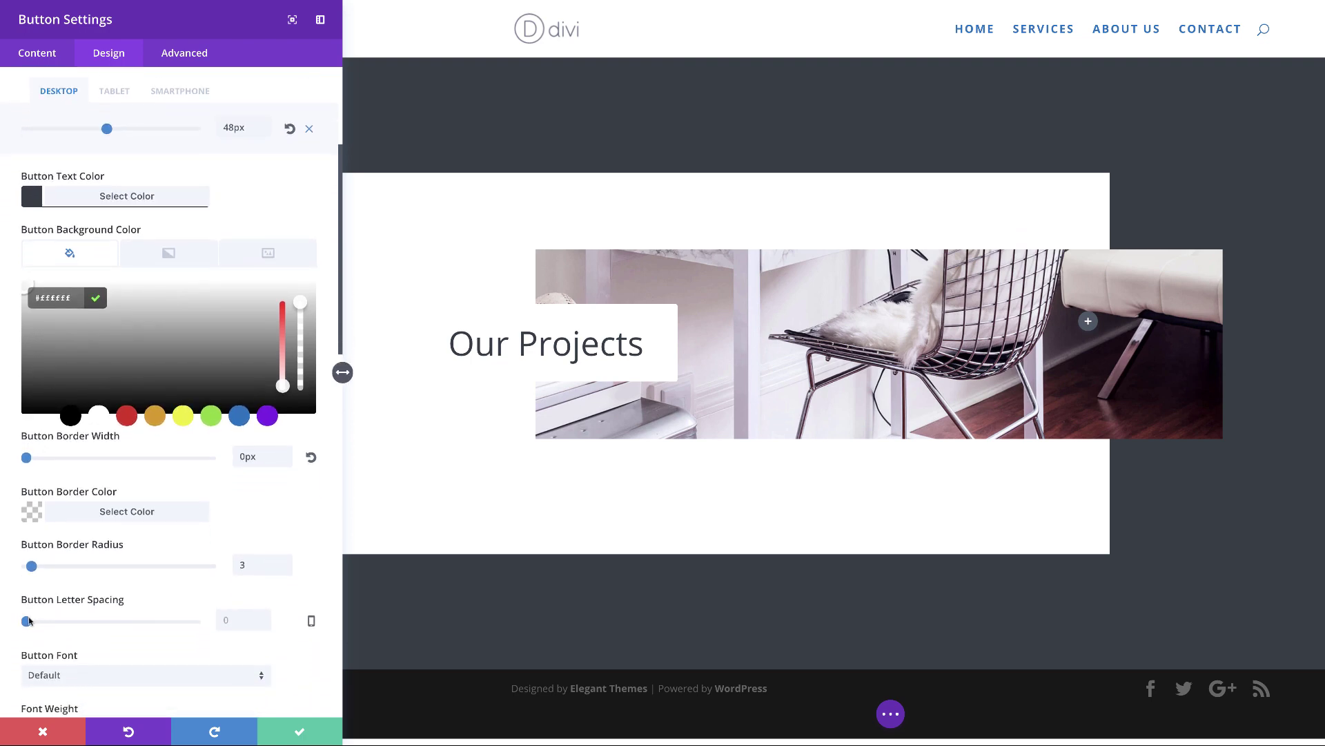
pyautogui.click(233, 620)
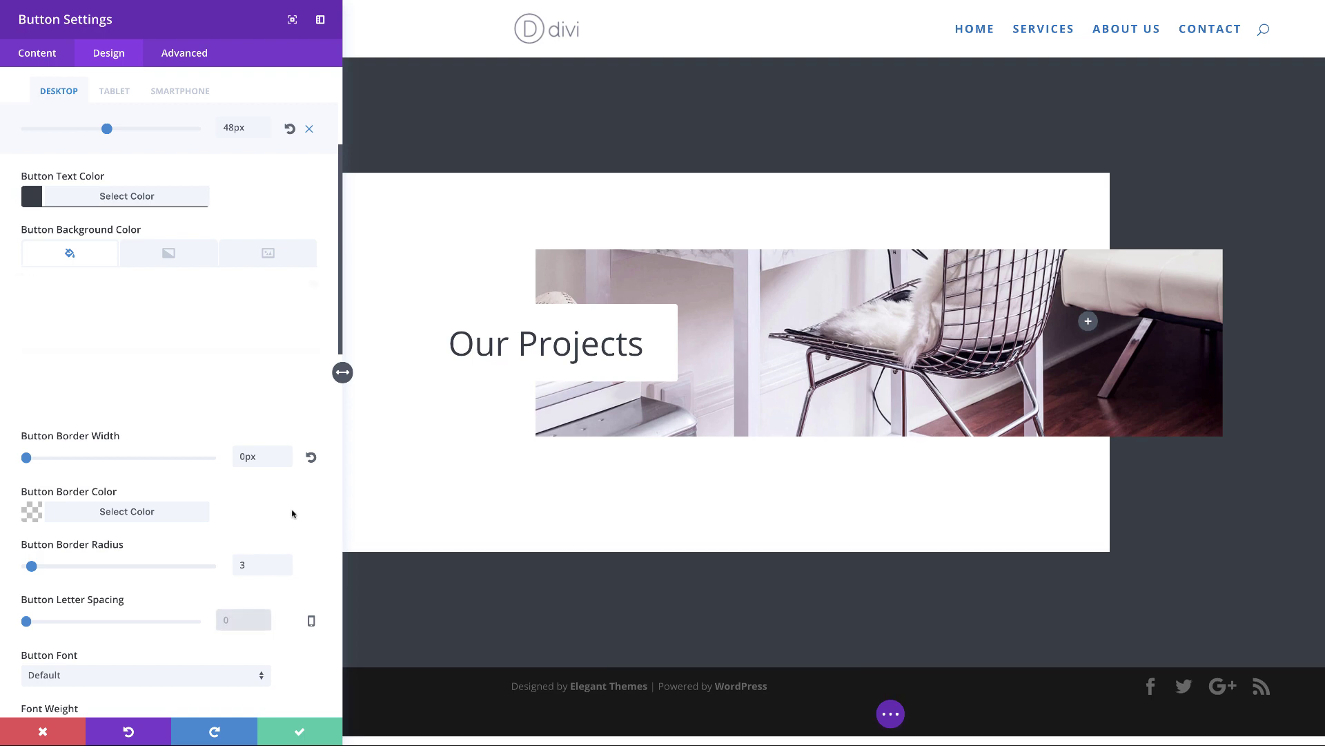
pyautogui.scroll(-2, 302, 571)
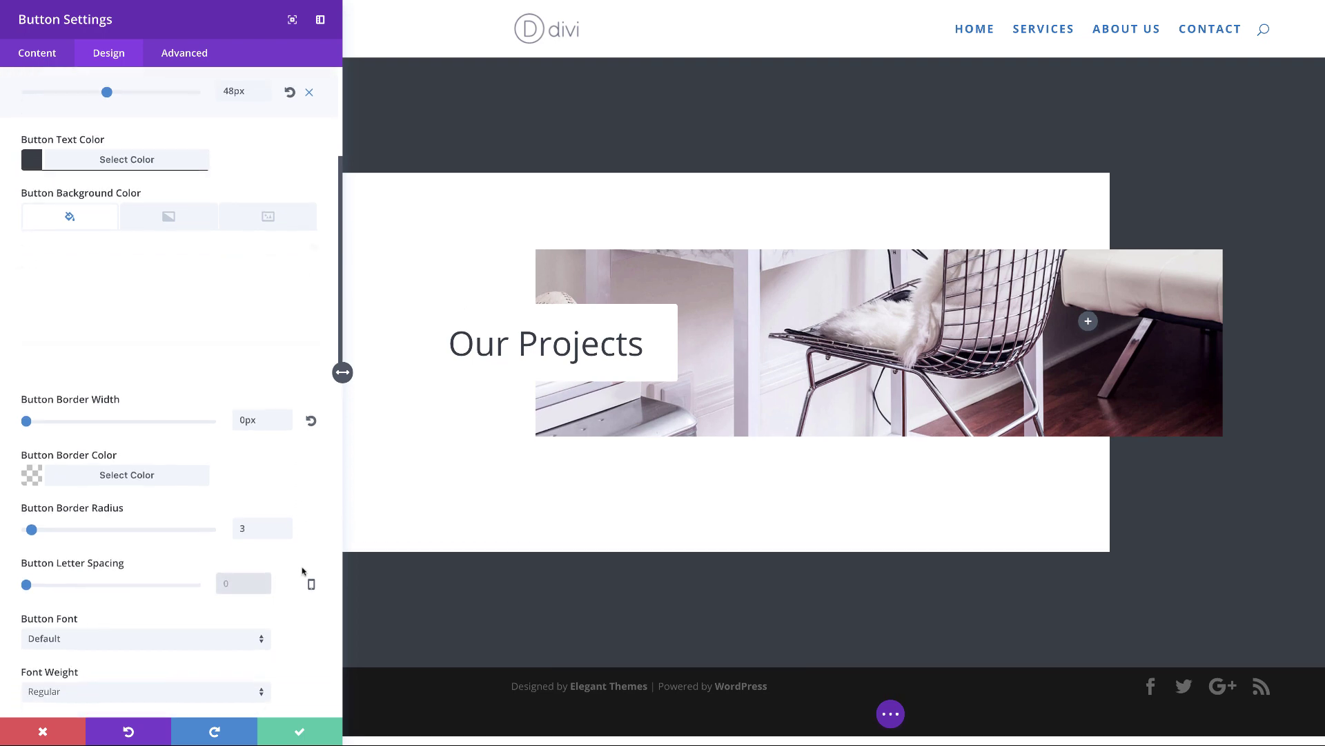
pyautogui.scroll(-3, 303, 571)
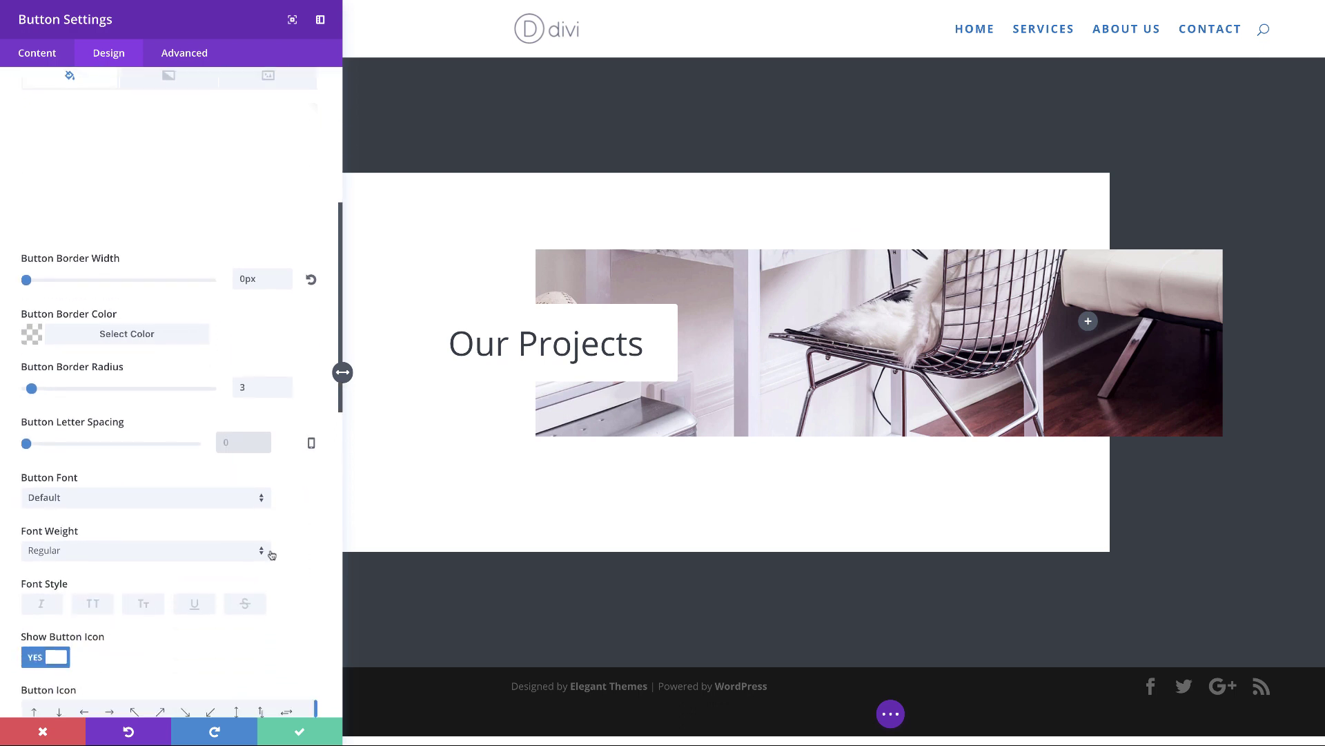
pyautogui.click(77, 501)
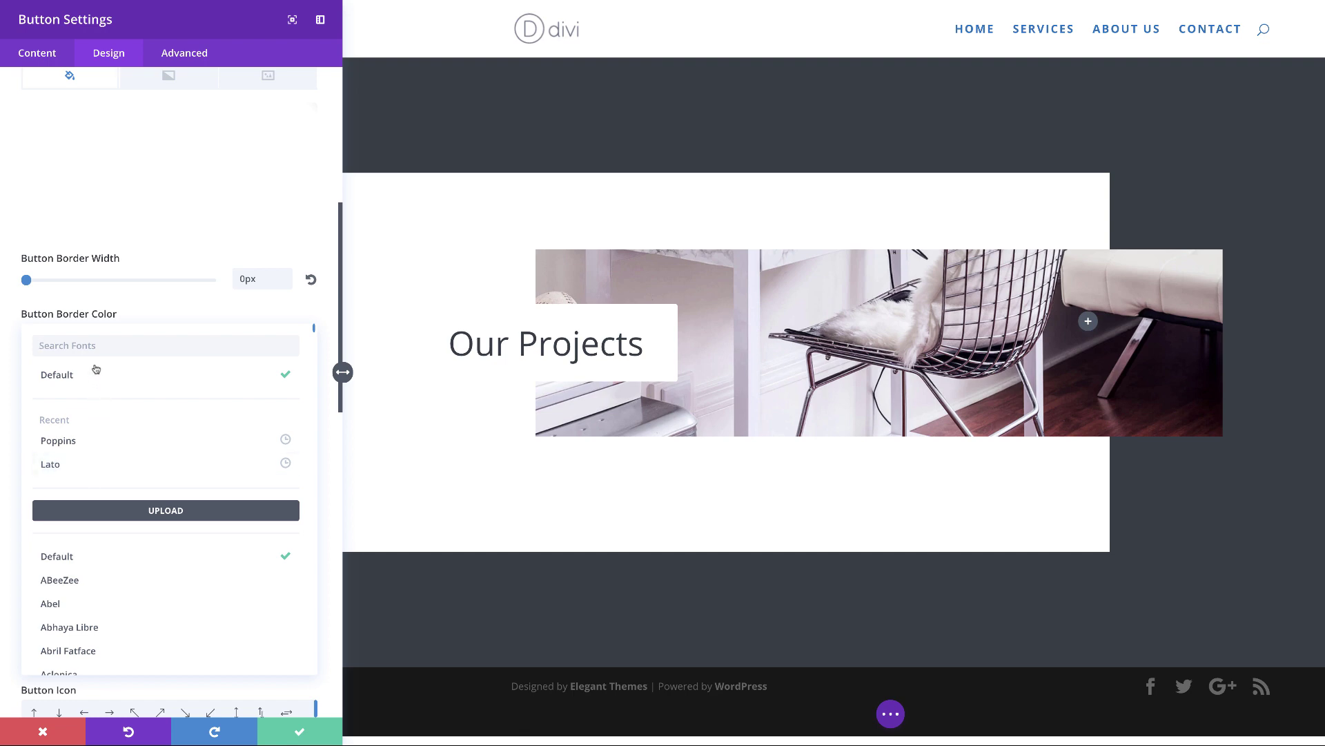
pyautogui.write('karl')
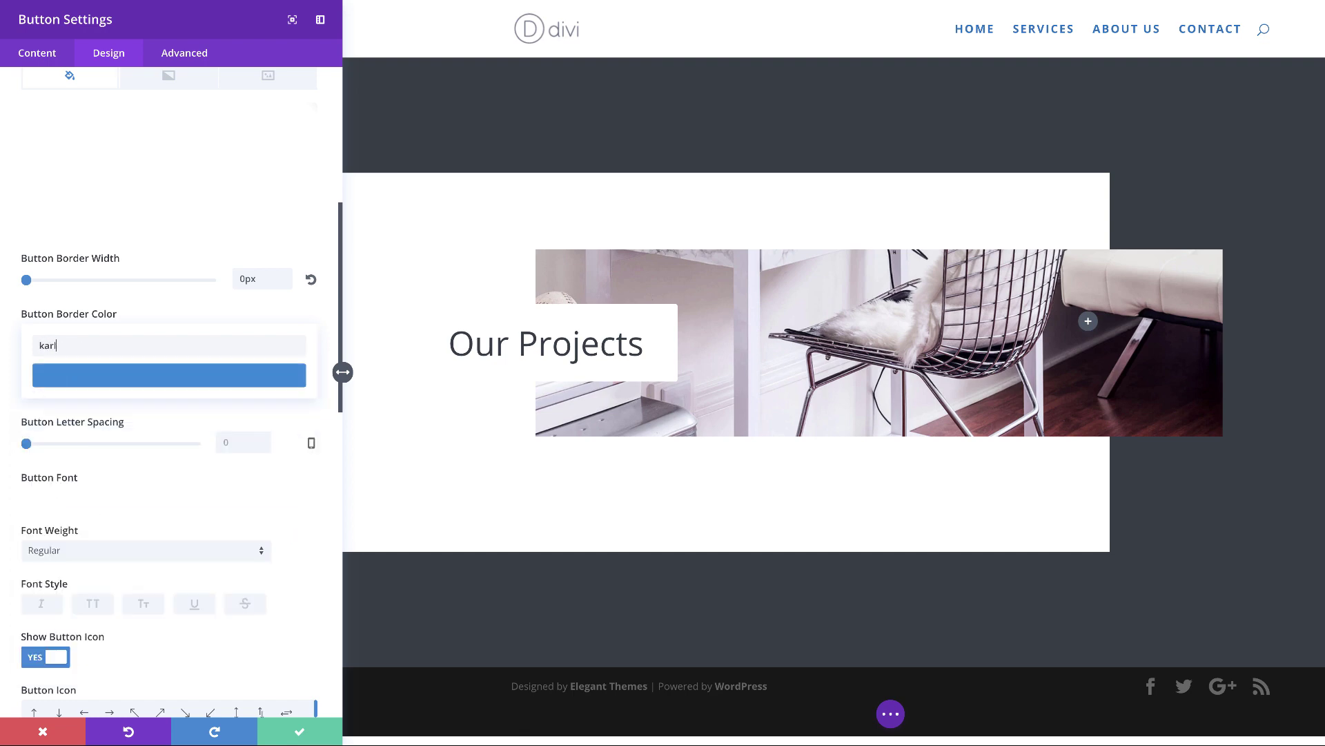
pyautogui.click(56, 378)
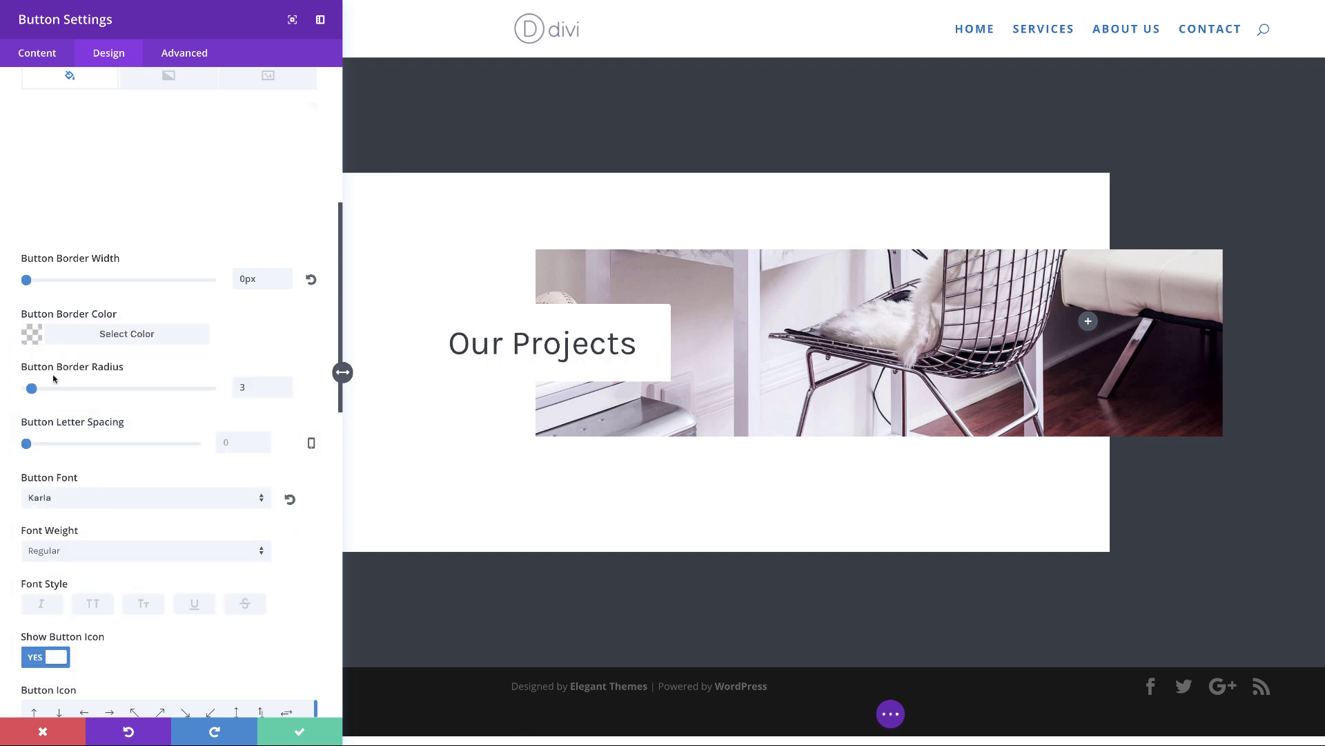
# Make the button text bold and apply the uppercase font style
pyautogui.click(71, 557)
pyautogui.click(61, 587)
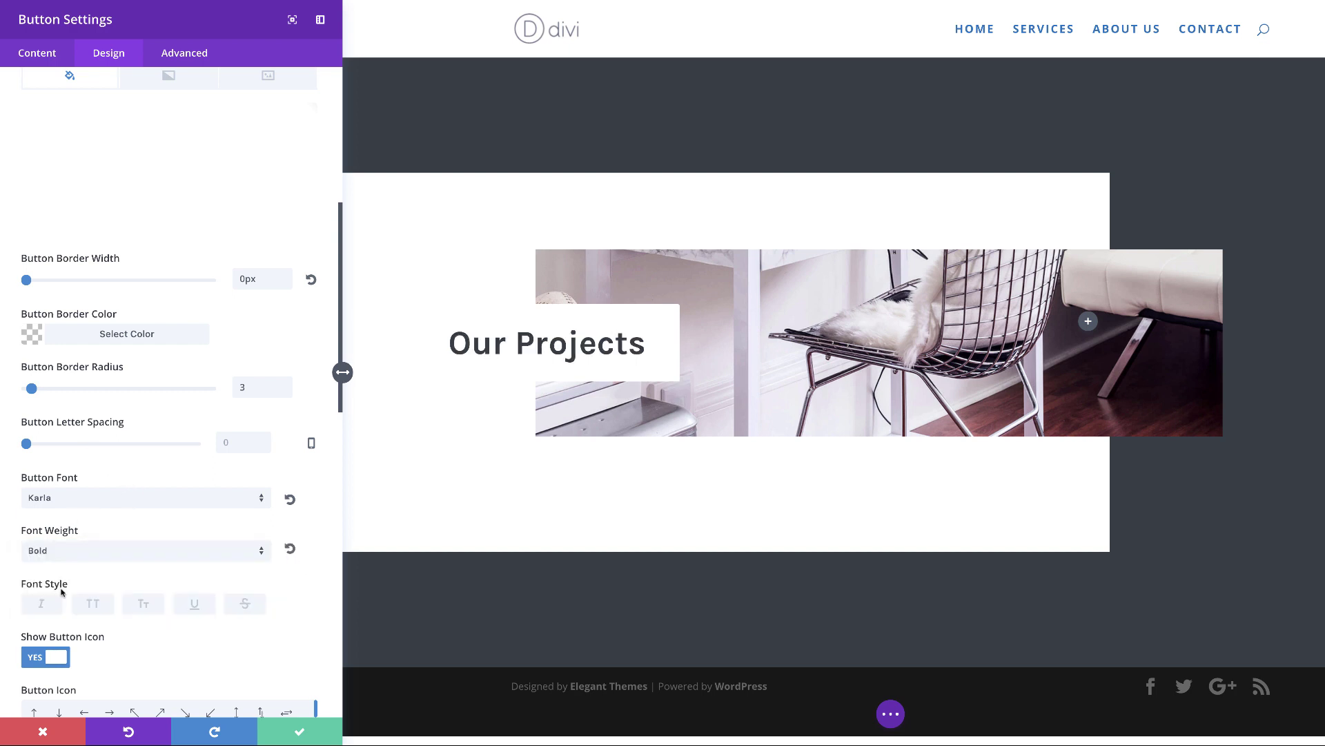
pyautogui.click(94, 604)
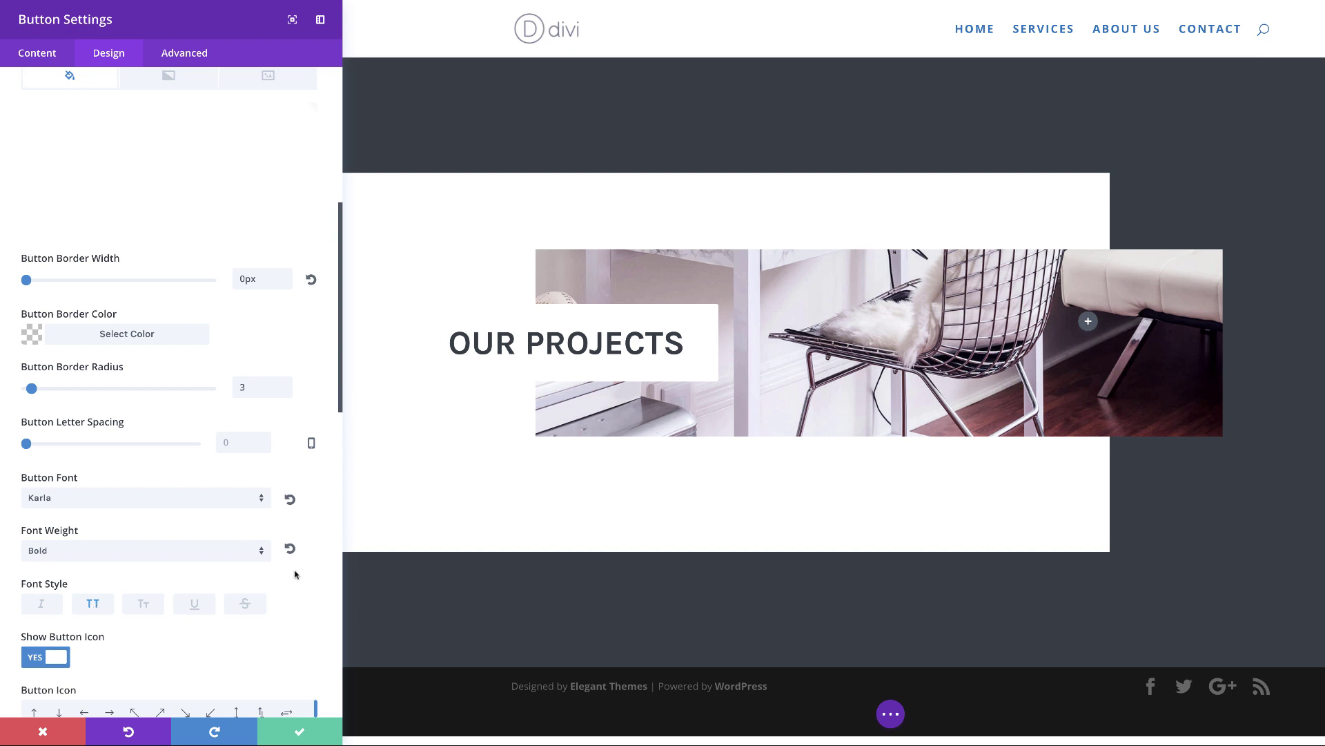
# Choose the right-pointing arrow as the button icon and set its color to #cb9d85
pyautogui.scroll(-1, 295, 573)
pyautogui.scroll(-1, 295, 574)
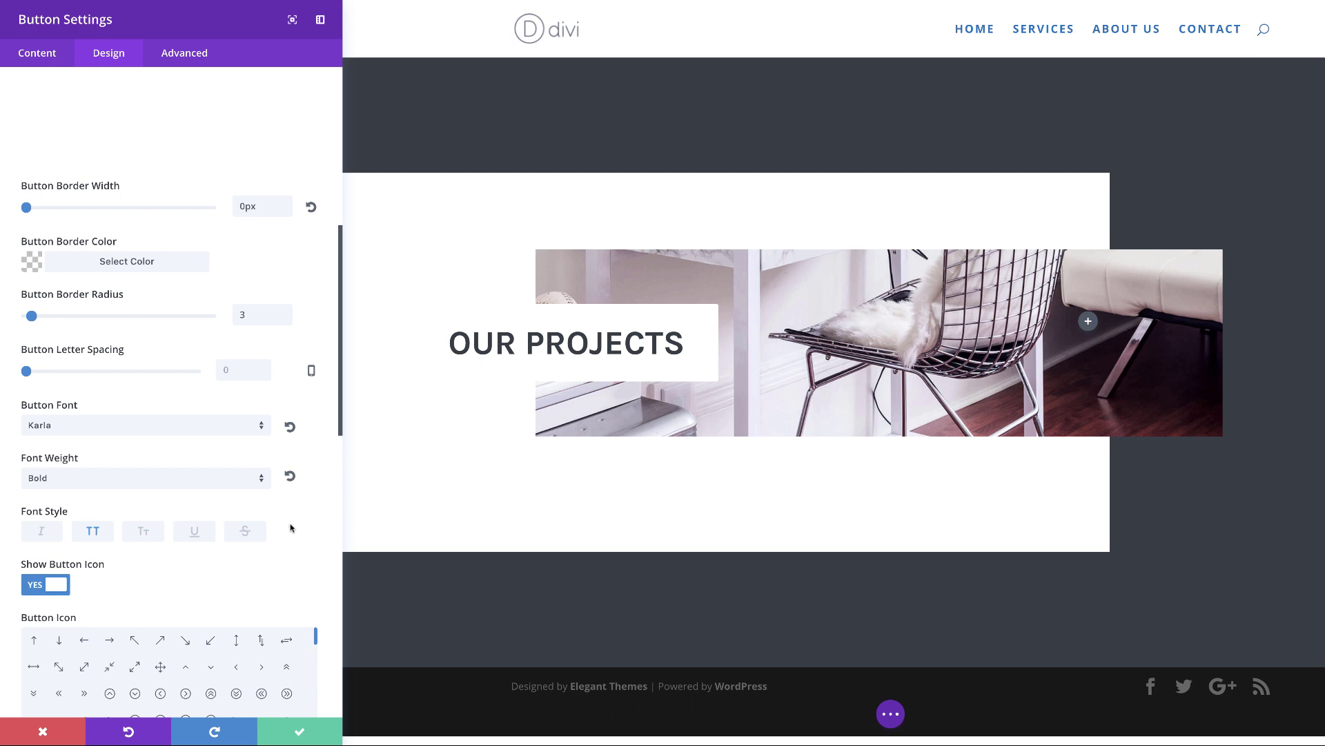
pyautogui.click(110, 642)
pyautogui.scroll(-1, 330, 554)
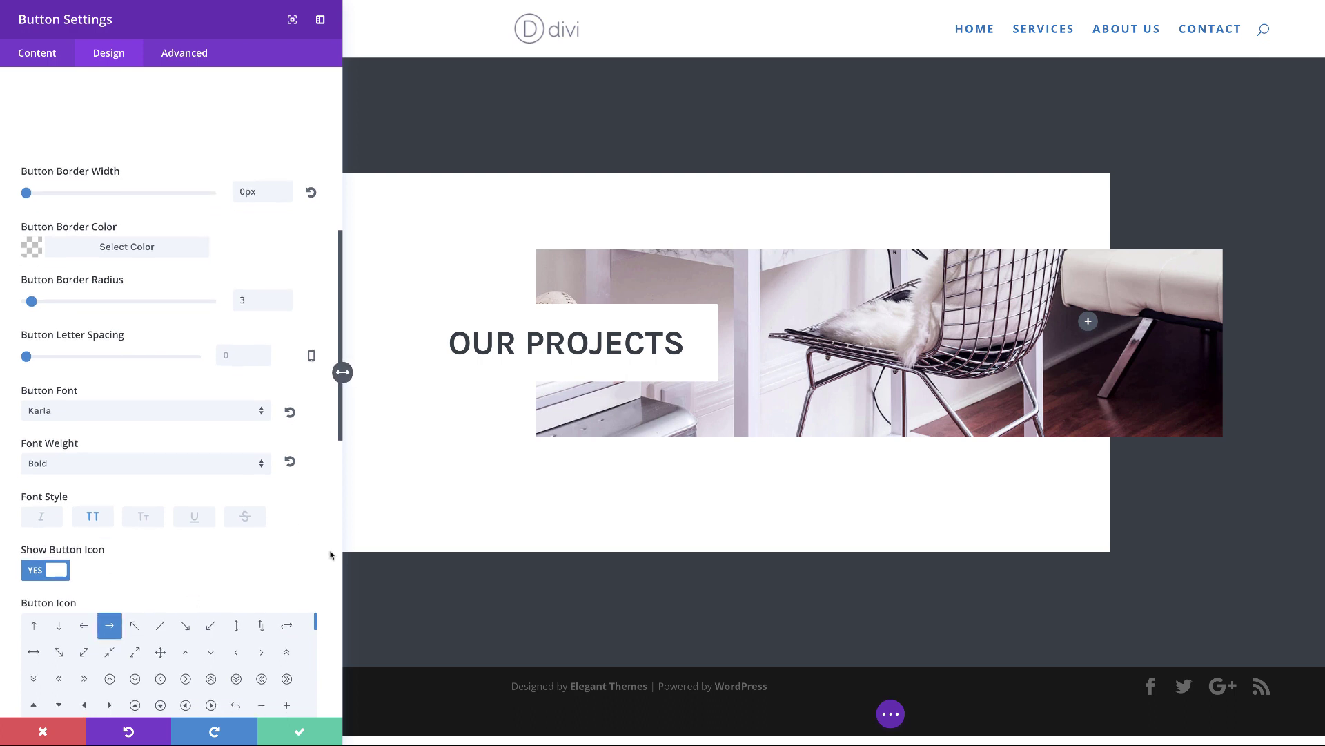
pyautogui.scroll(-5, 330, 554)
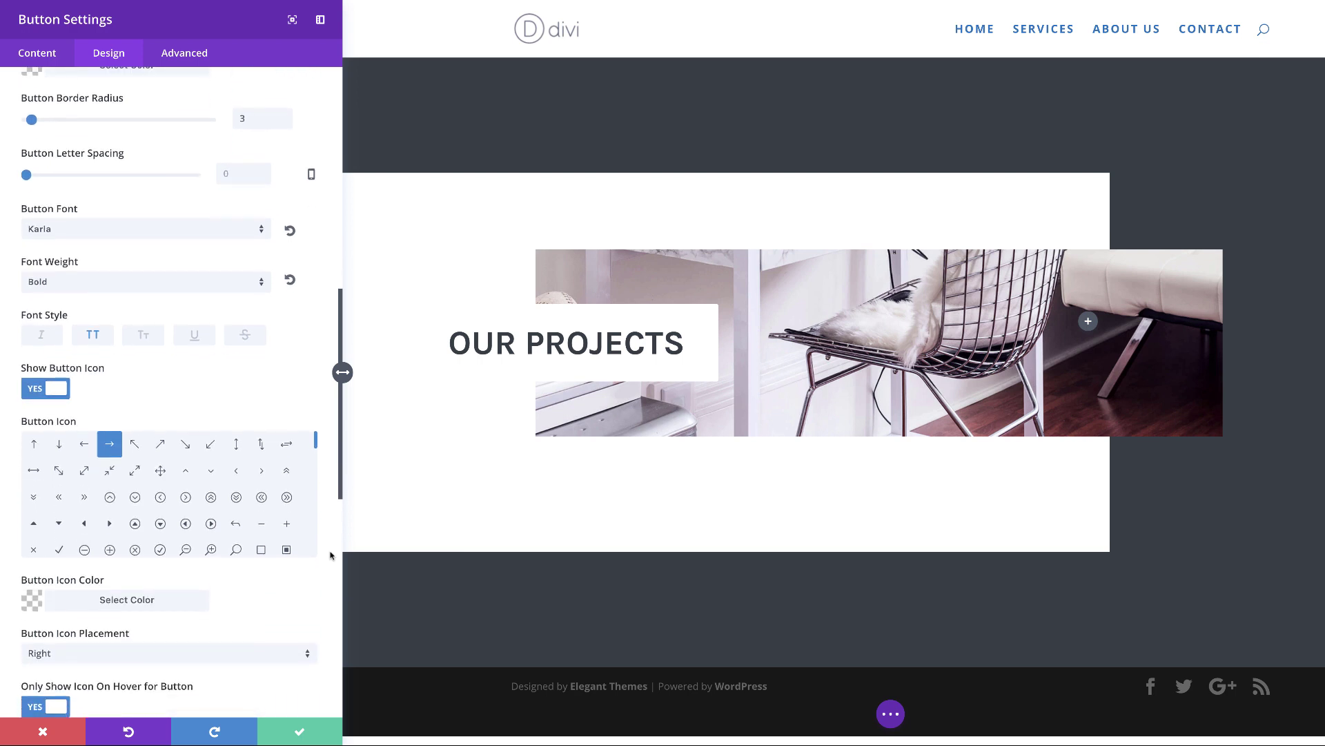
pyautogui.scroll(-1, 331, 554)
pyautogui.click(33, 570)
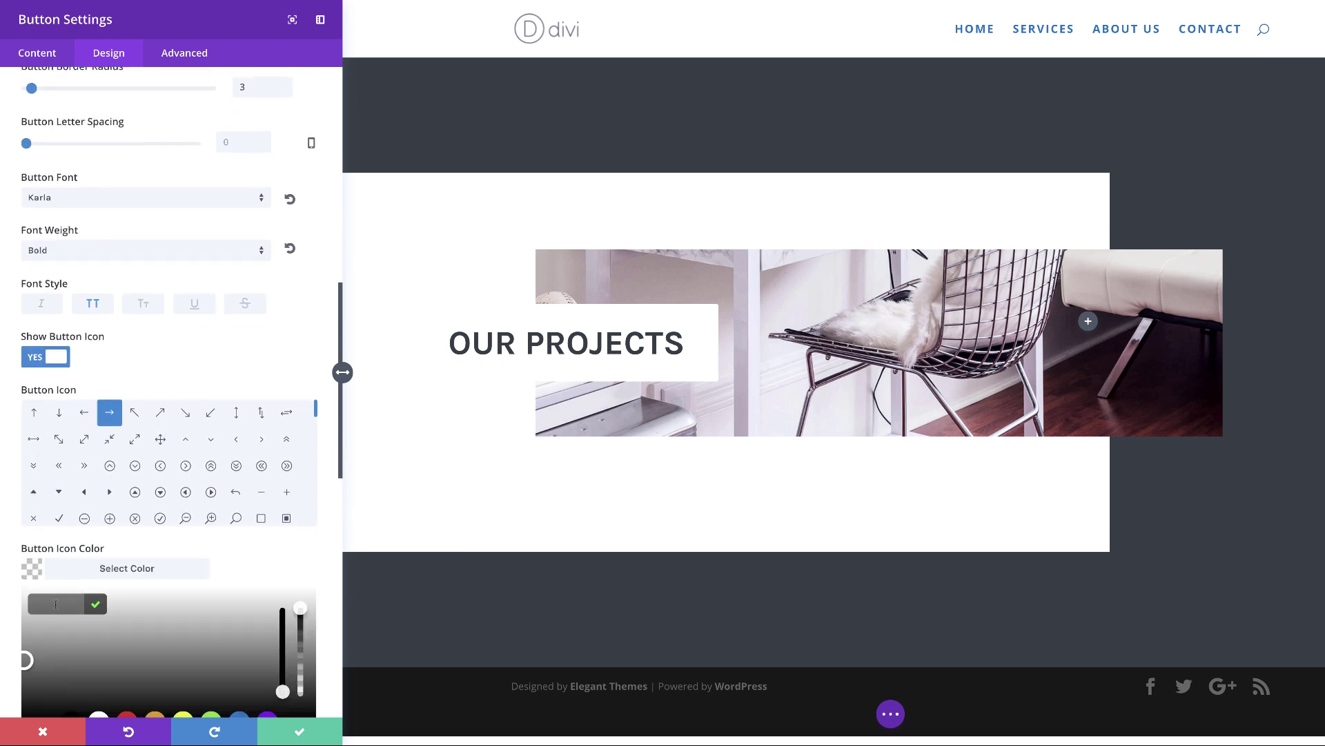
pyautogui.write('#cb9385')
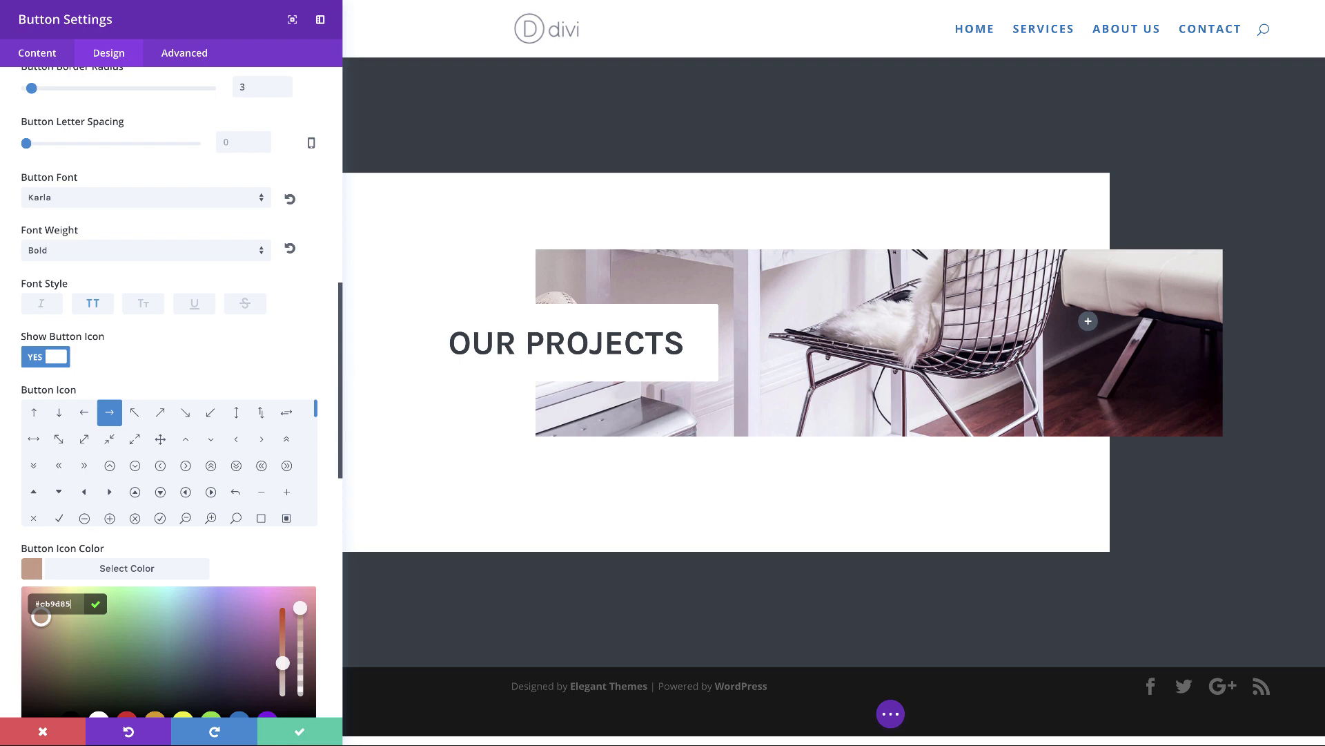
pyautogui.click(318, 550)
# Set the button's hover letter spacing to 6px
pyautogui.scroll(-2, 322, 557)
pyautogui.scroll(-3, 321, 557)
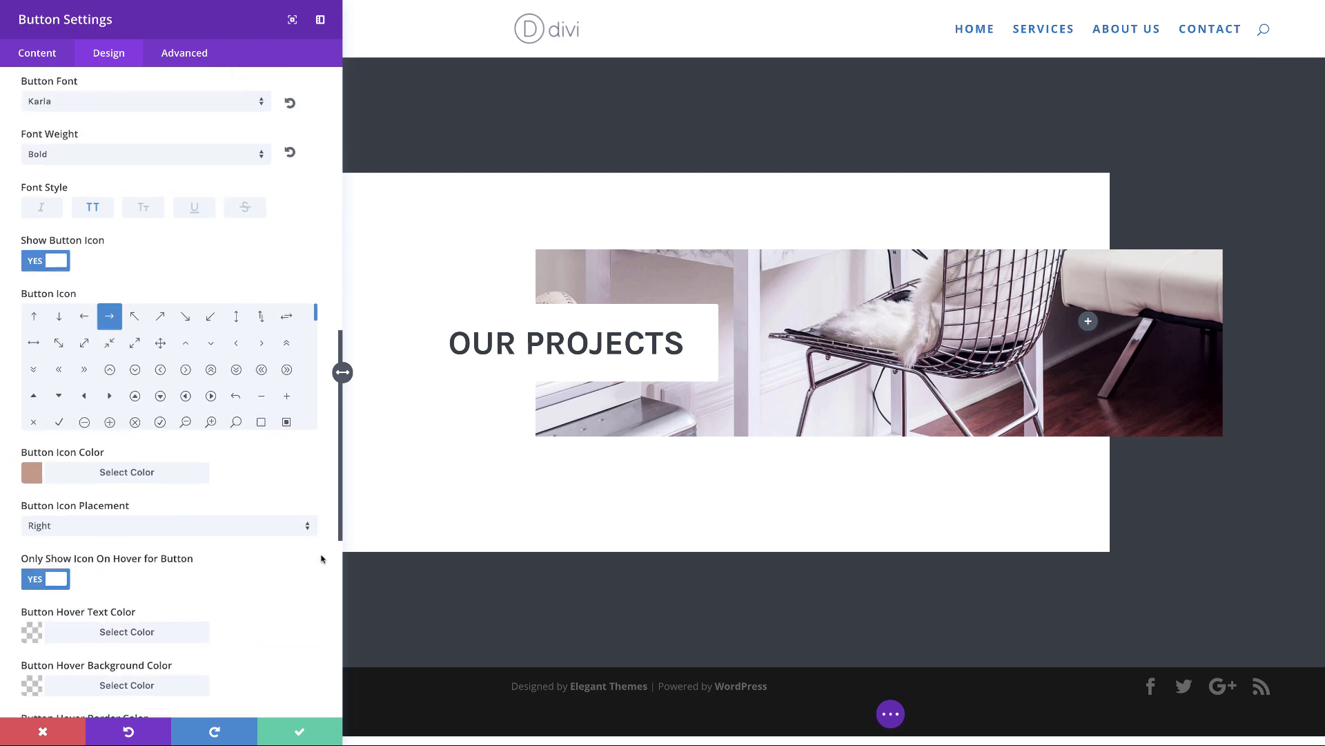
pyautogui.scroll(-2, 322, 558)
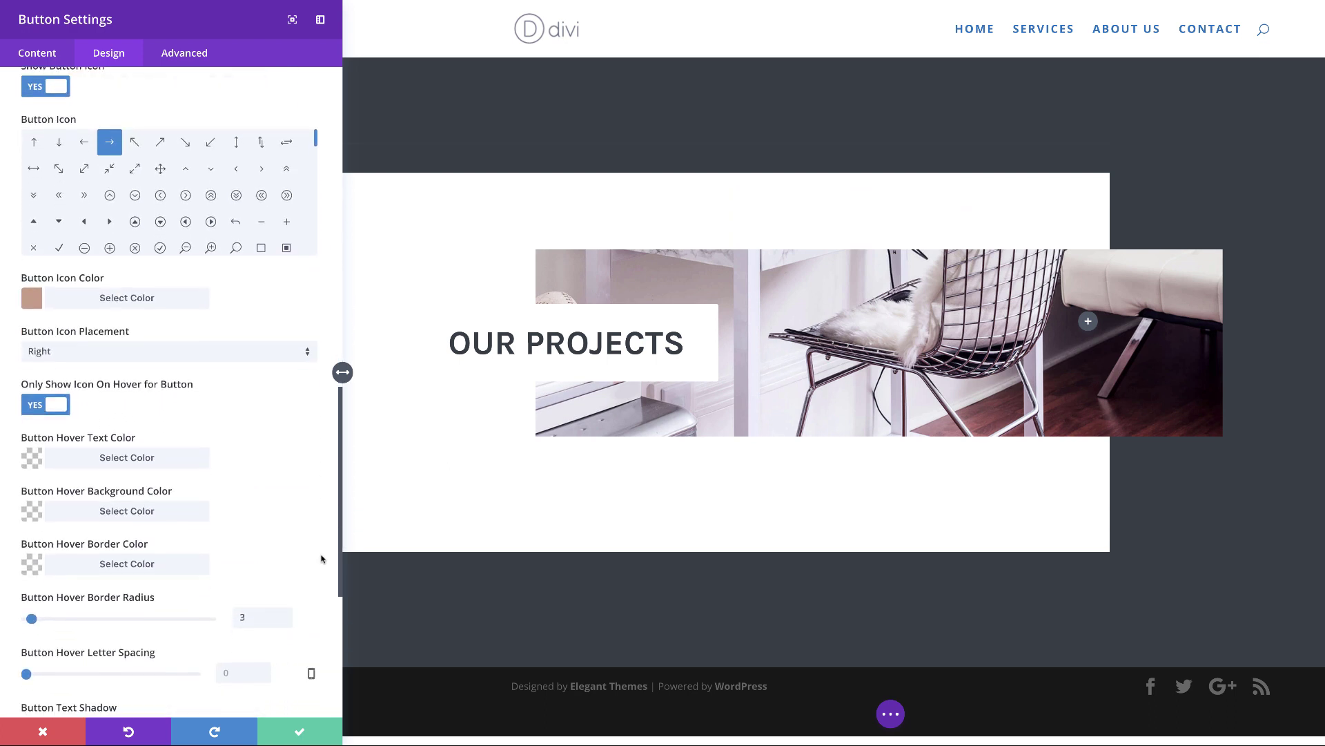
pyautogui.click(233, 671)
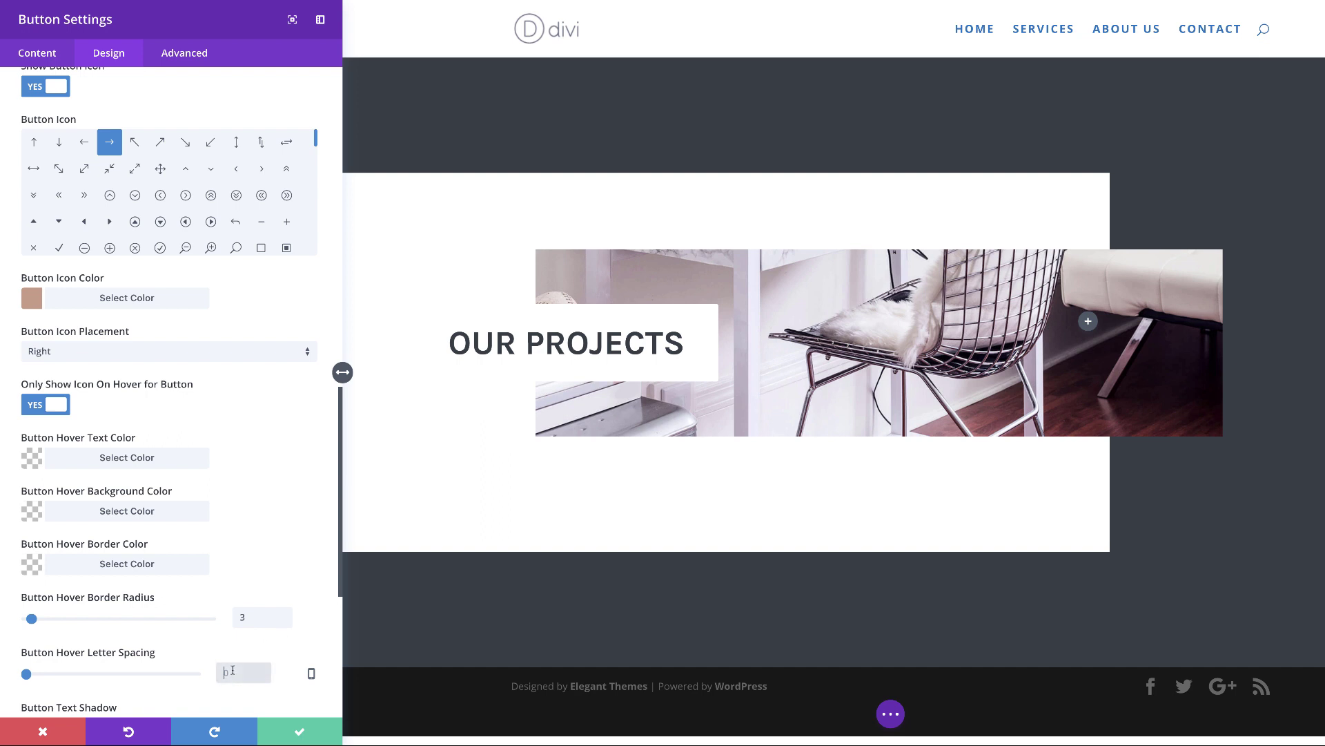
pyautogui.write('6')
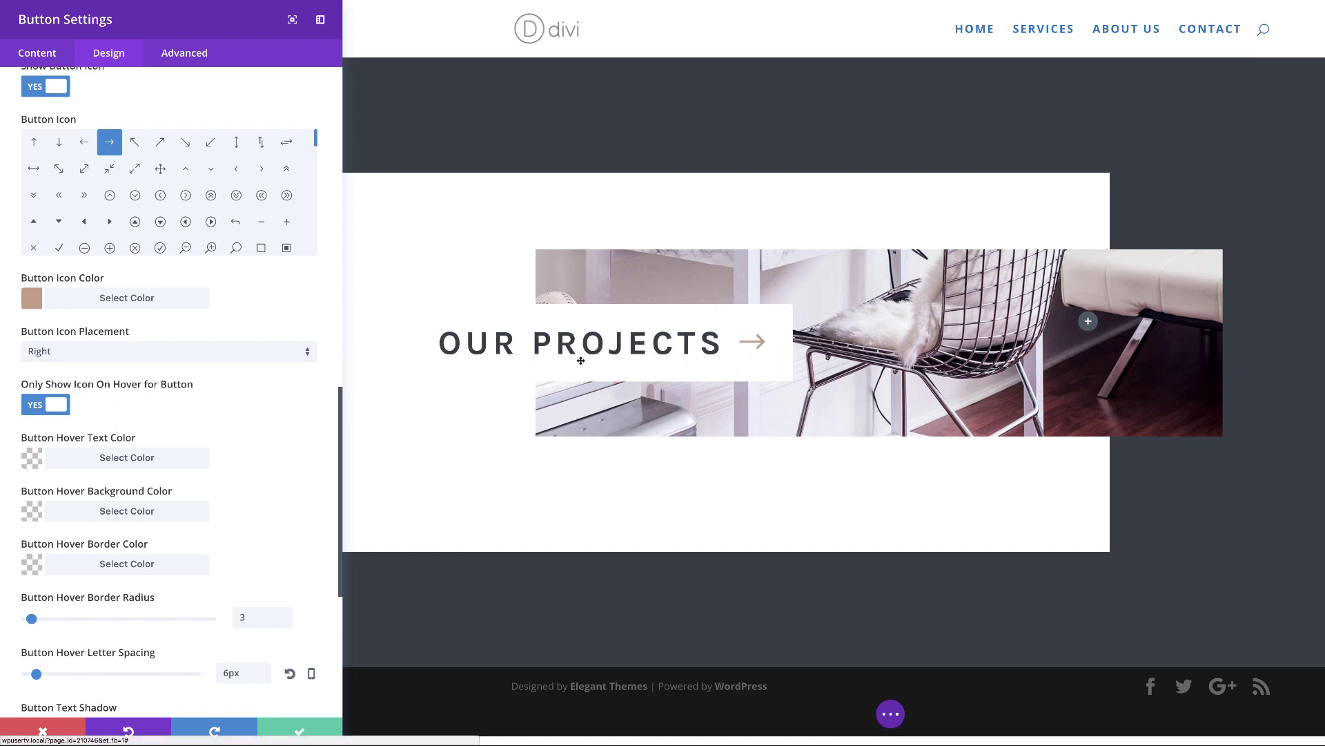
# Enable responsive values for the hover letter spacing and set the tablet value to 3px
pyautogui.scroll(-1, 315, 614)
pyautogui.scroll(-3, 315, 613)
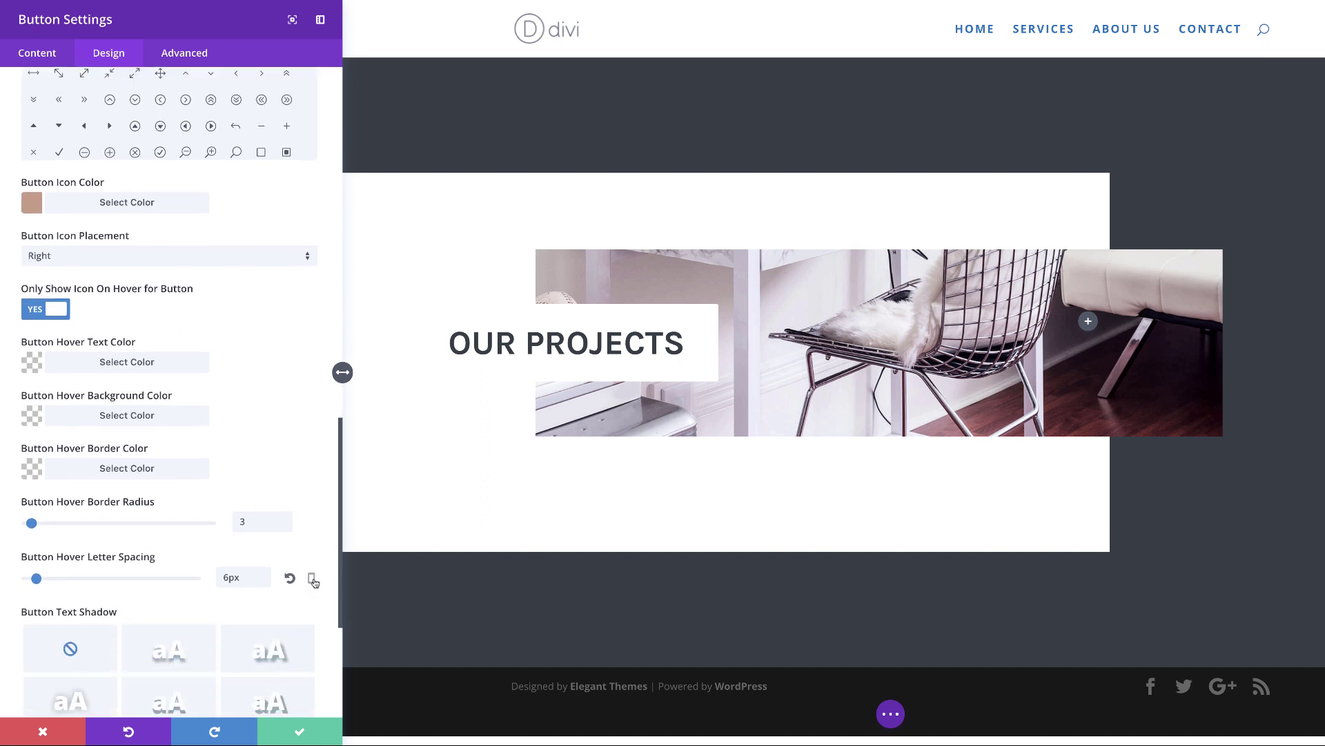
pyautogui.click(312, 580)
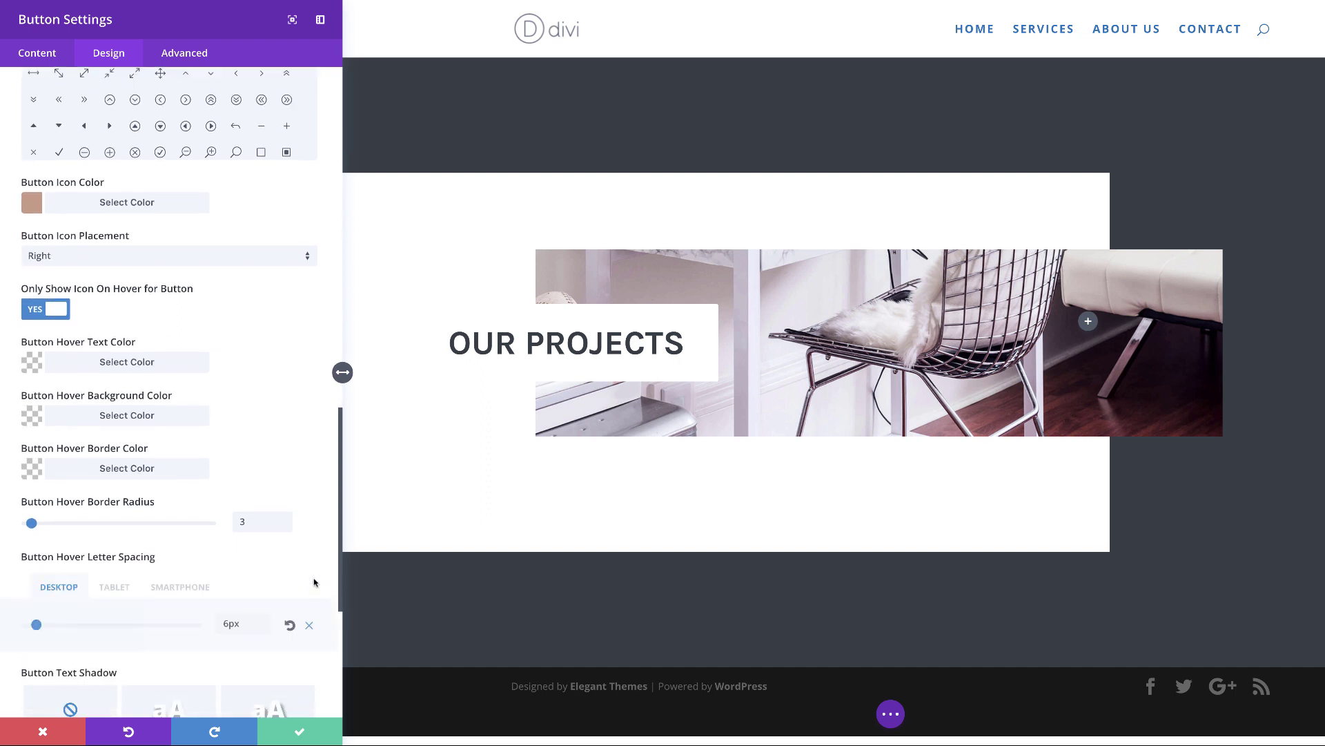
pyautogui.click(114, 587)
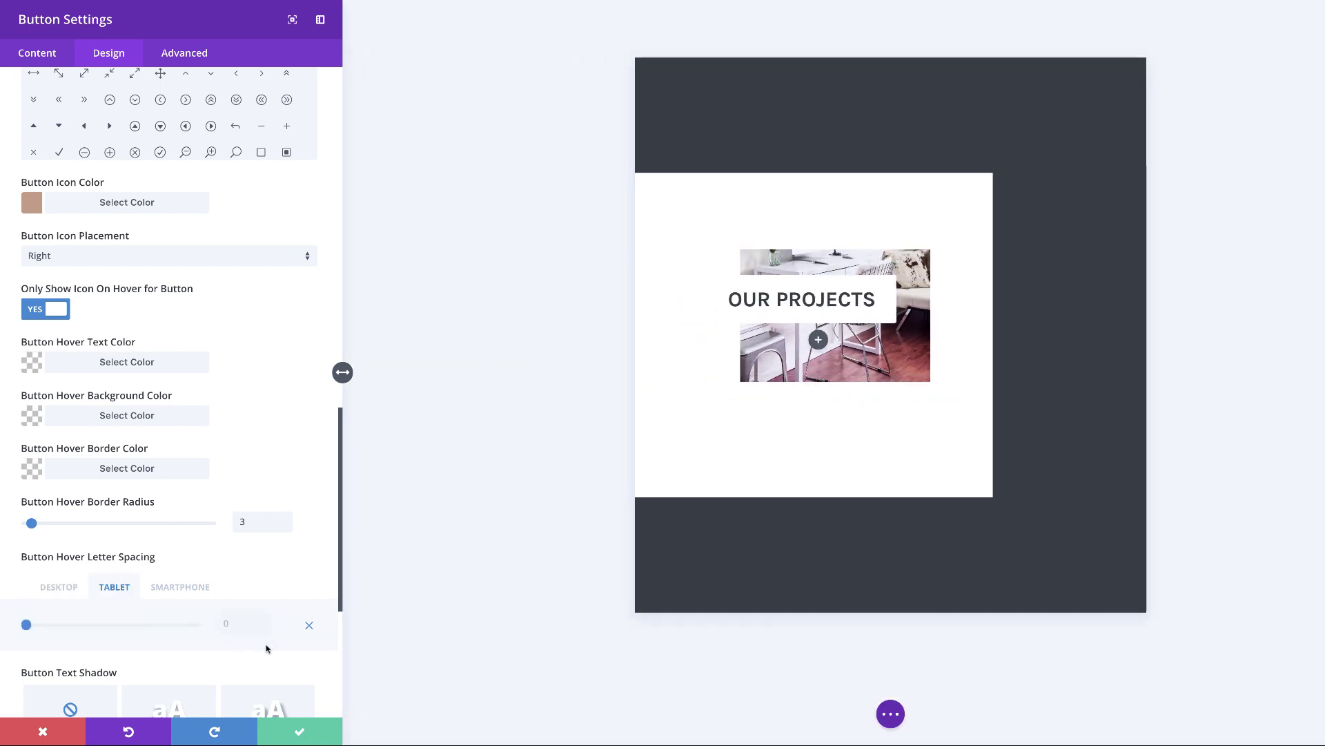
pyautogui.click(222, 623)
pyautogui.write('3px')
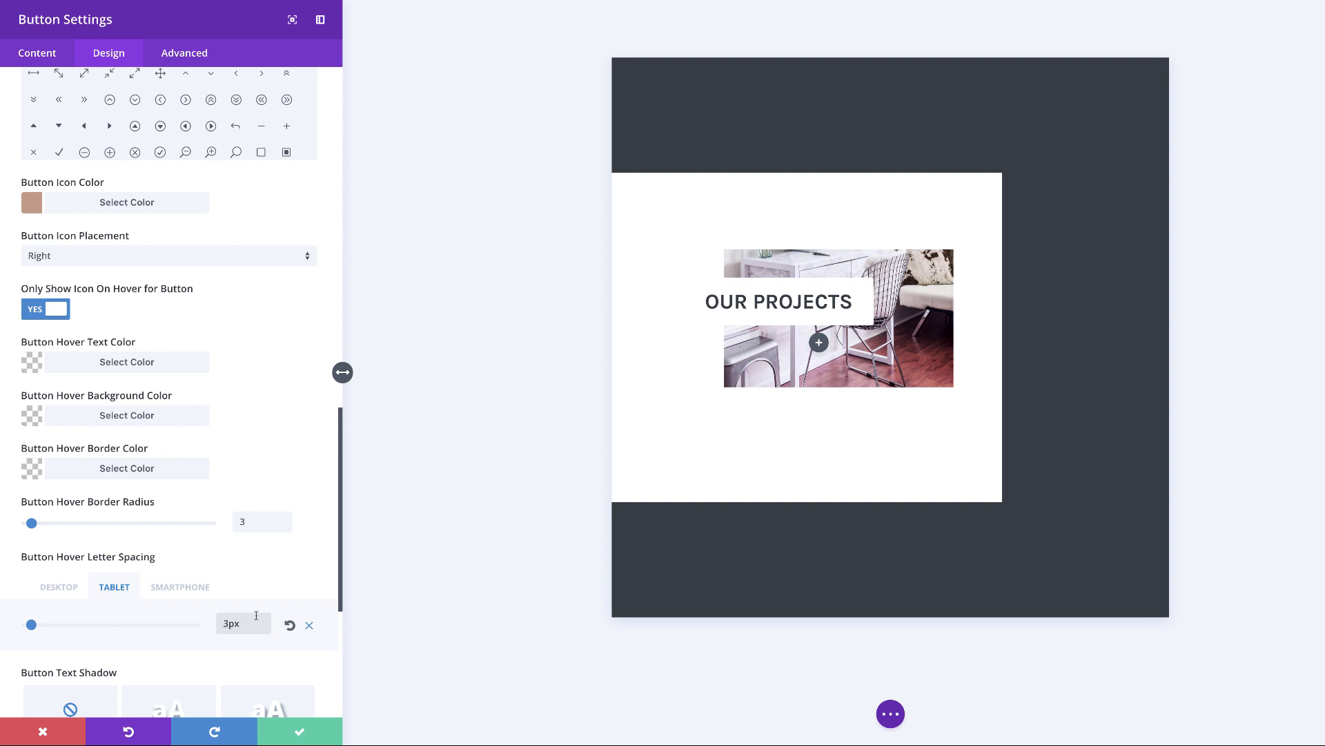
# Set the smartphone hover letter spacing to 2 and turn off showing the icon only on hover
pyautogui.click(185, 587)
pyautogui.click(228, 622)
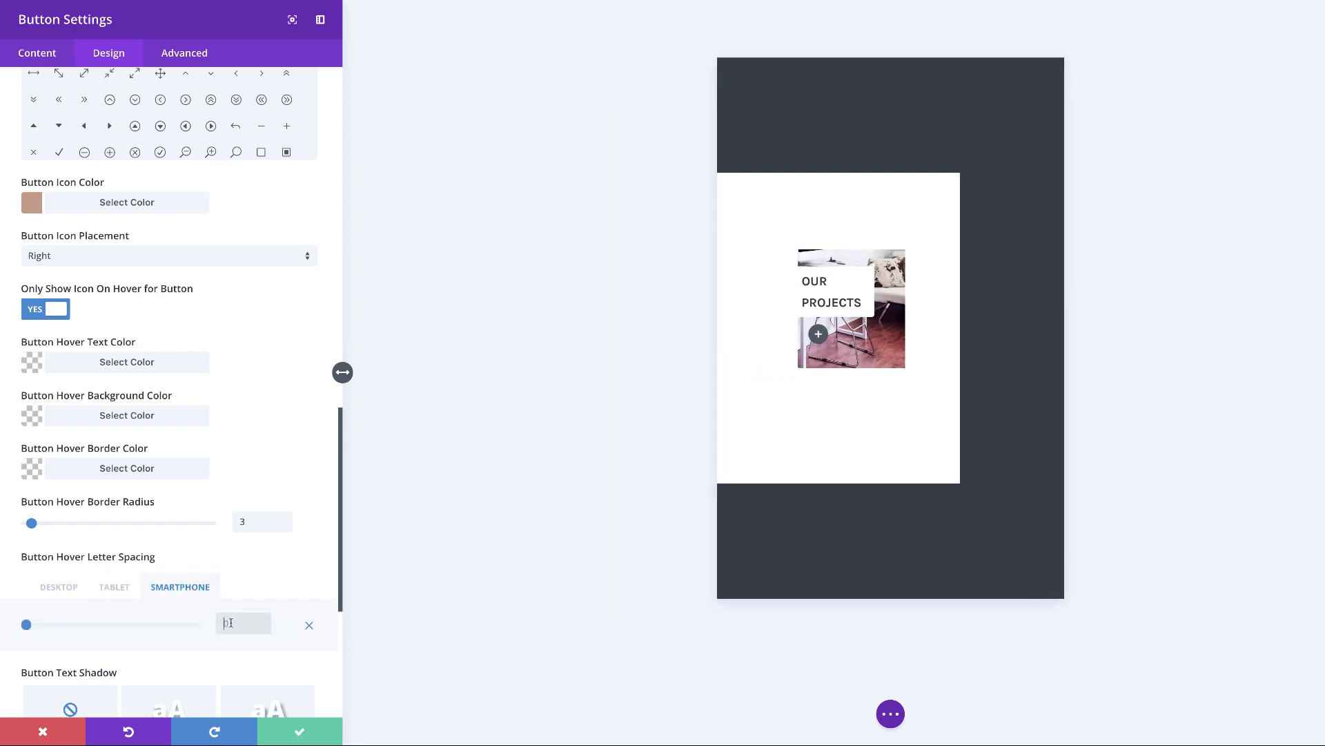
pyautogui.write('2')
pyautogui.click(59, 587)
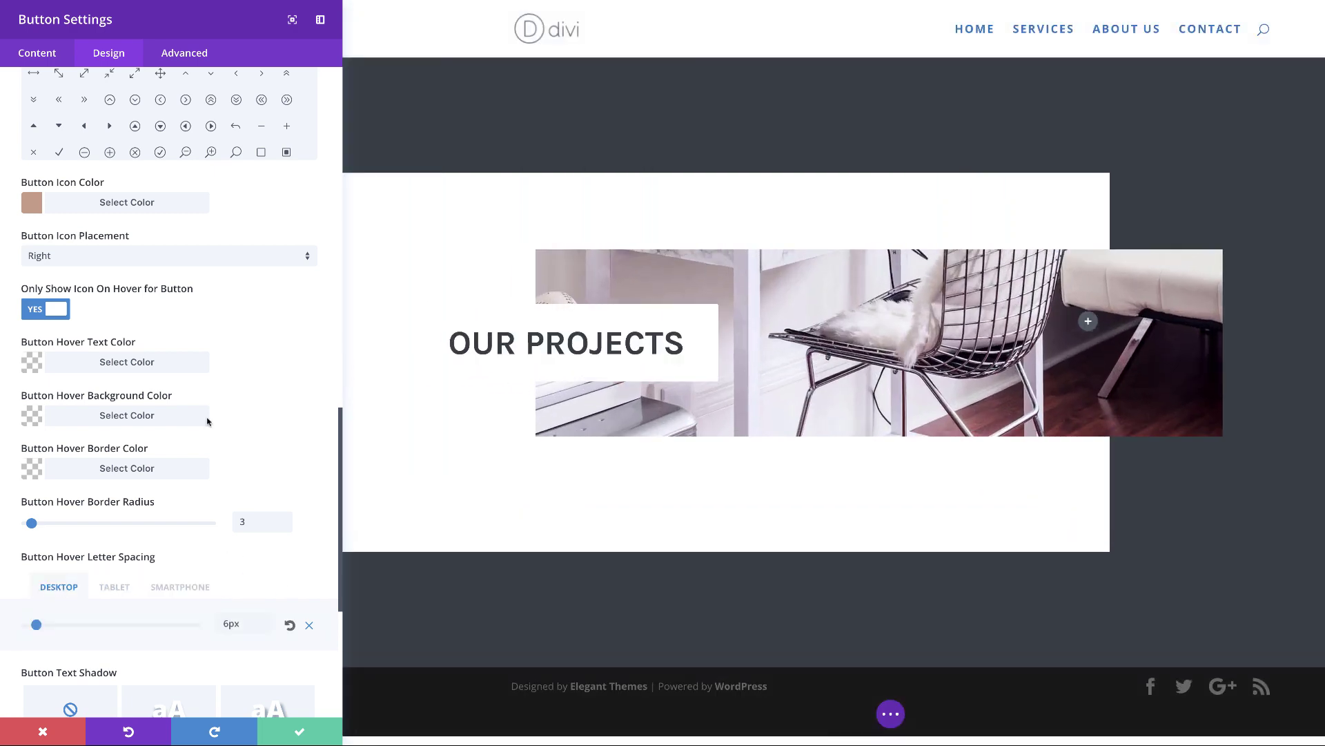
pyautogui.click(32, 311)
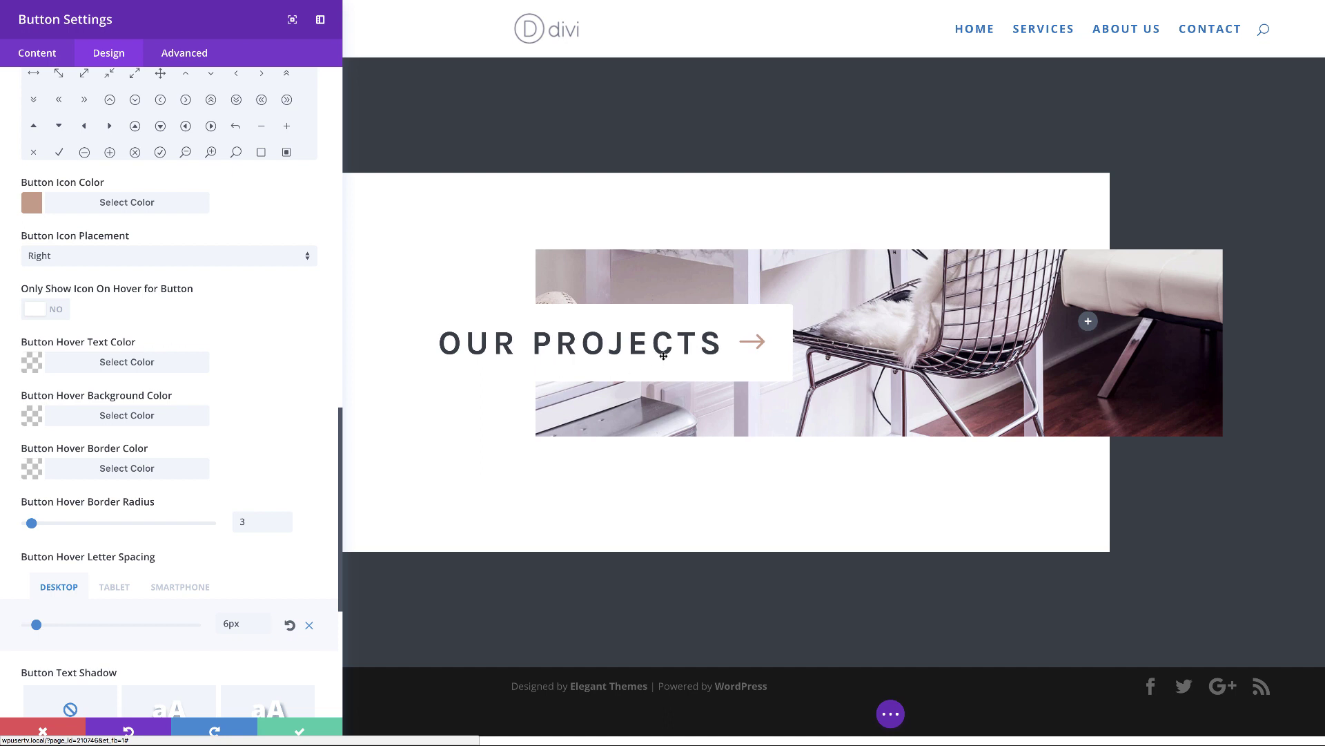
# Set the button's custom padding to 15% top, 15% bottom, 15% left and 24% right
pyautogui.scroll(-3, 171, 387)
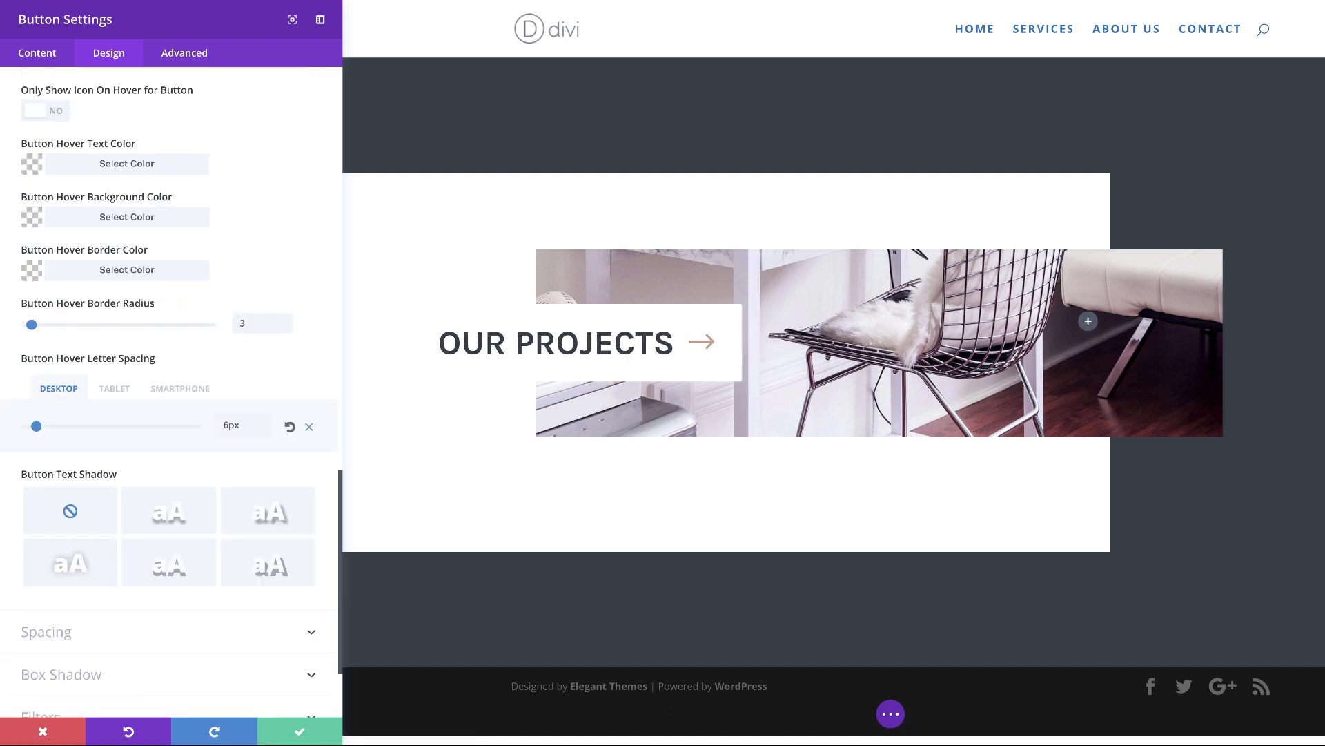
pyautogui.scroll(-2, 276, 330)
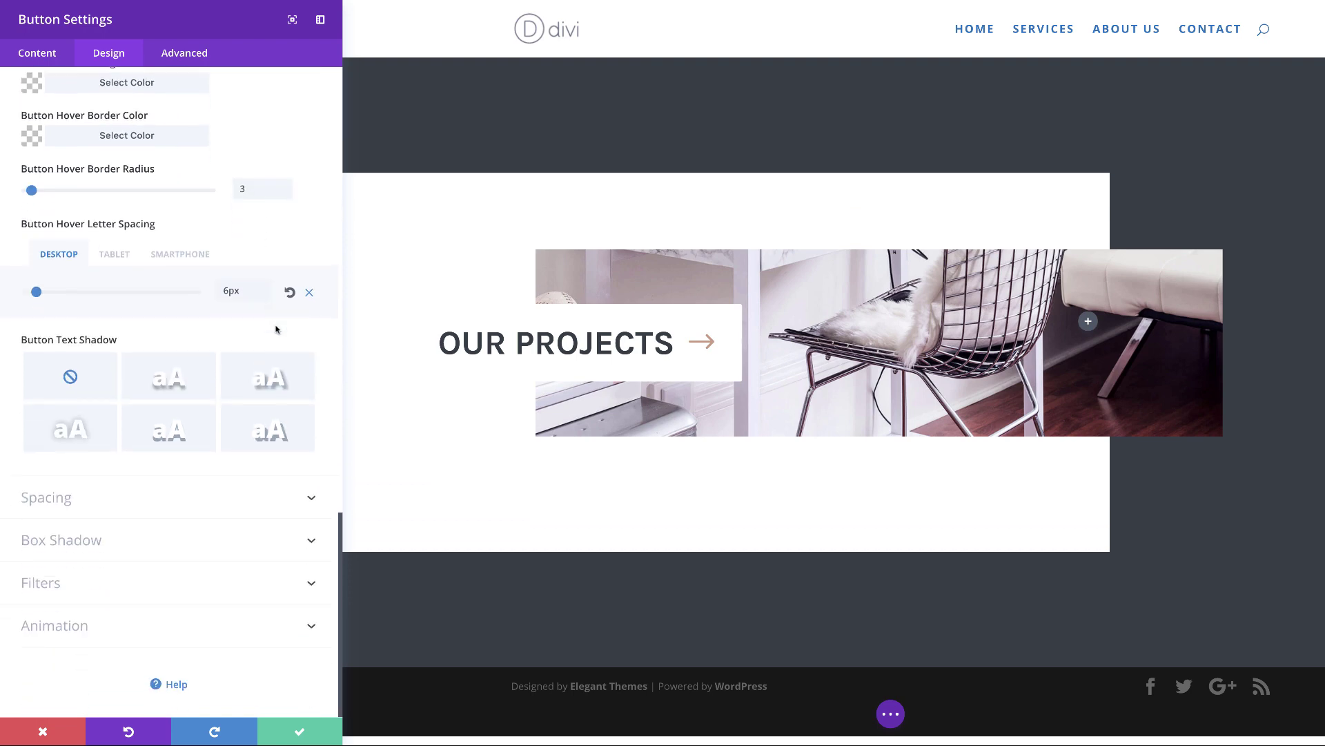
pyautogui.click(61, 498)
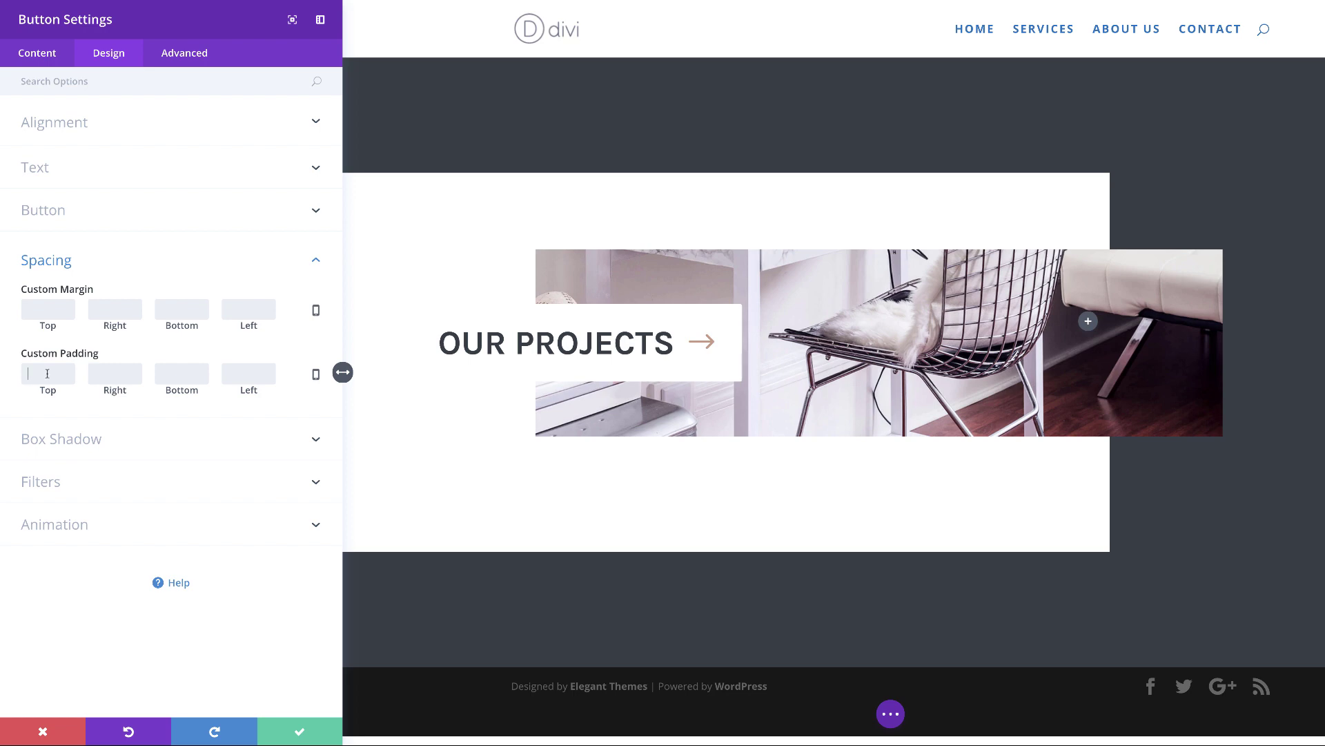
pyautogui.write('15%')
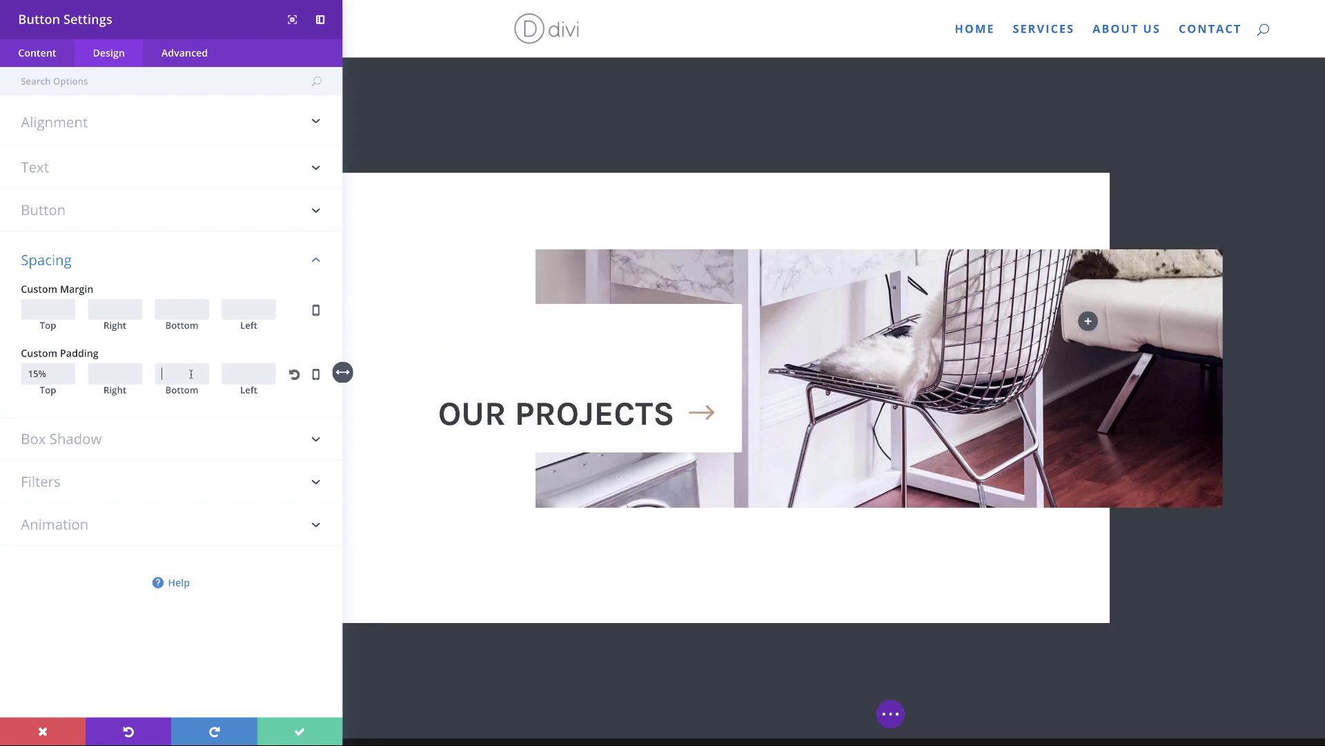
pyautogui.write('15%')
pyautogui.click(247, 373)
pyautogui.write('15%')
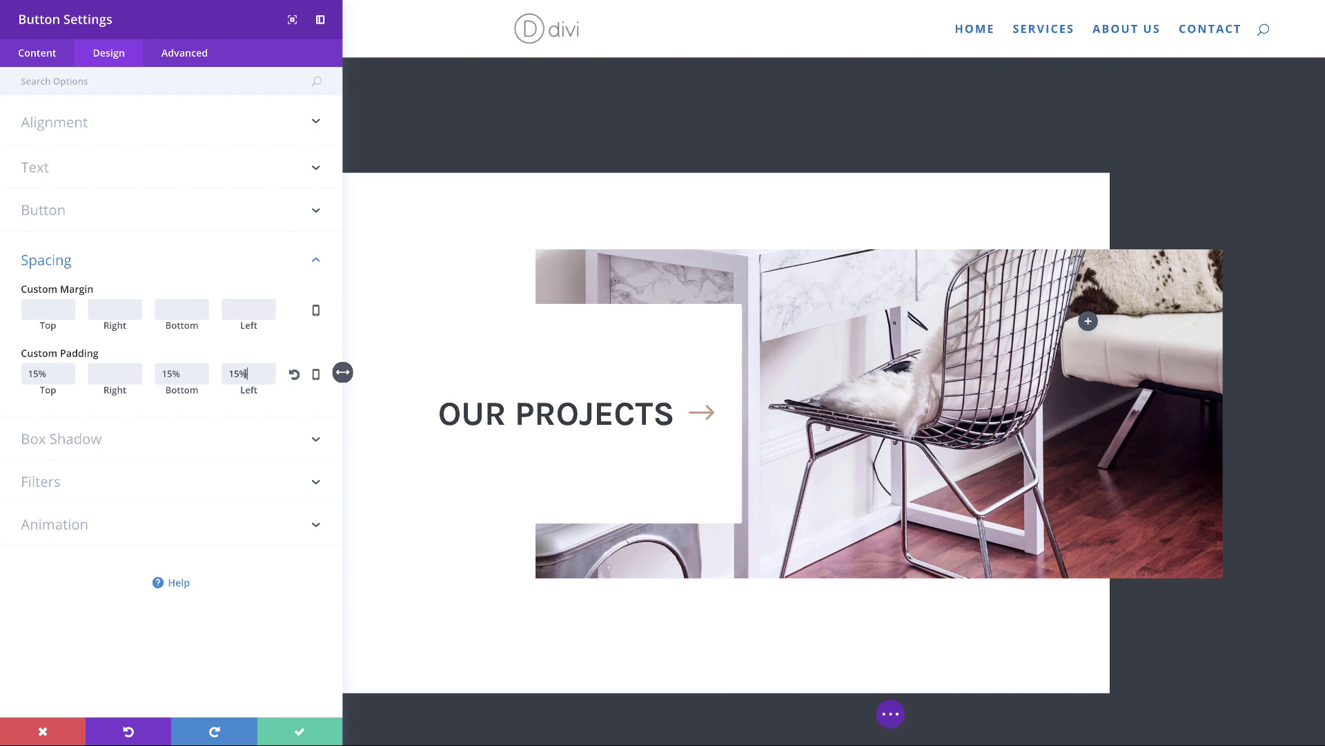
pyautogui.click(115, 373)
pyautogui.write('24%')
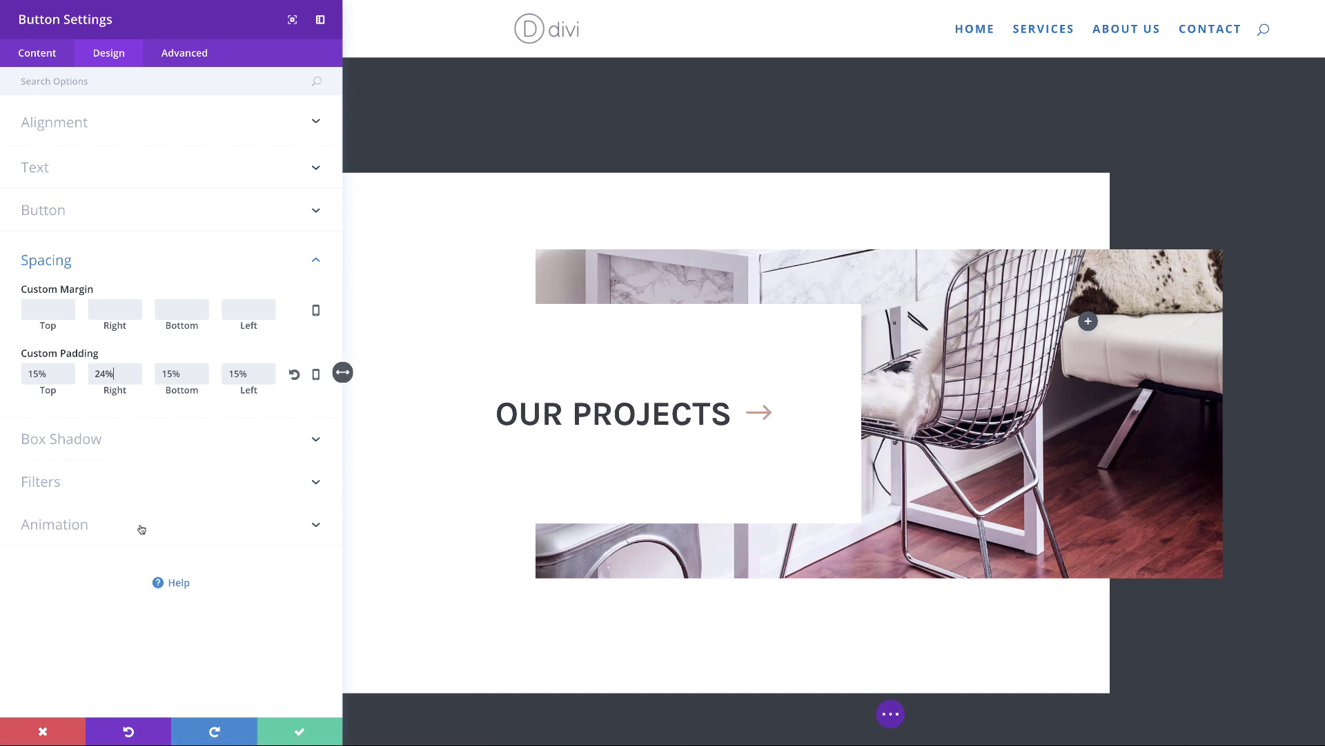
# Apply the first box shadow preset to the button and set its horizontal position to 58px
pyautogui.click(98, 440)
pyautogui.click(147, 372)
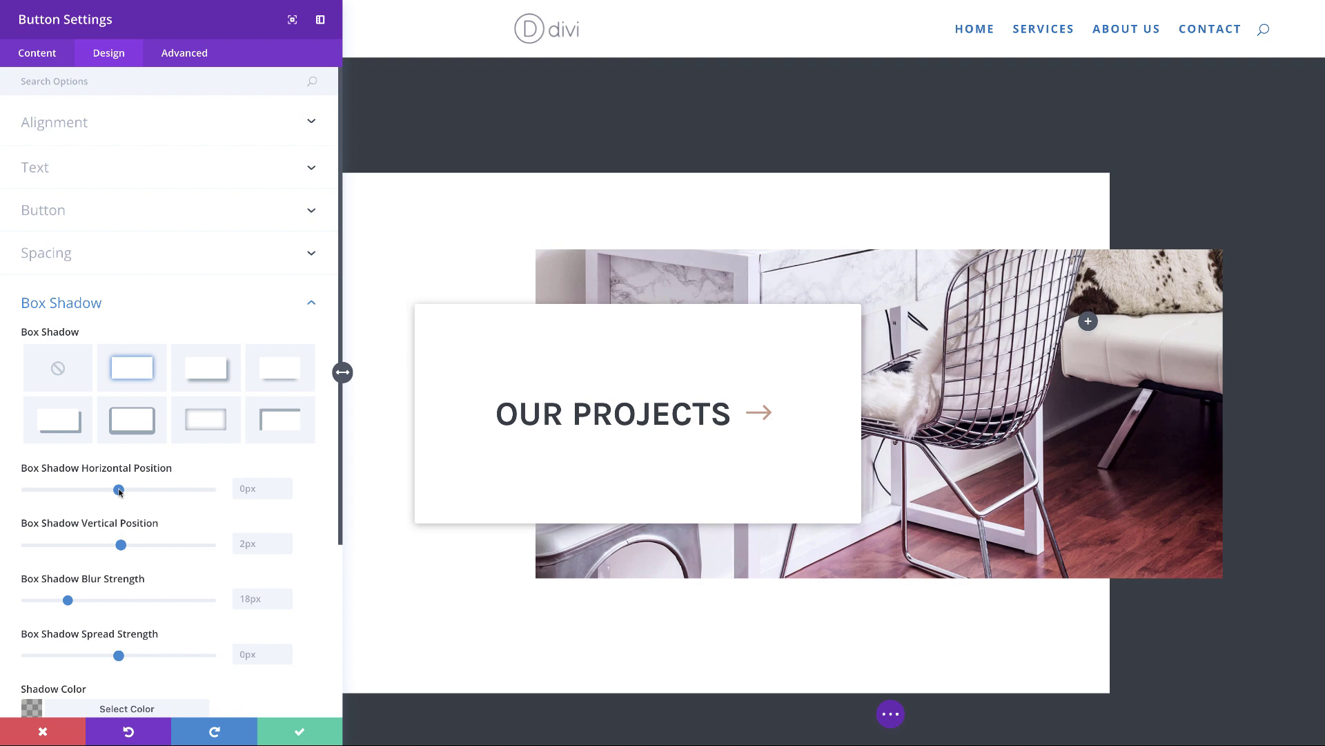
pyautogui.moveTo(118, 490); pyautogui.dragTo(186, 489)
# Set the box shadow's vertical position to 0px and its blur strength to 80px
pyautogui.click(255, 543)
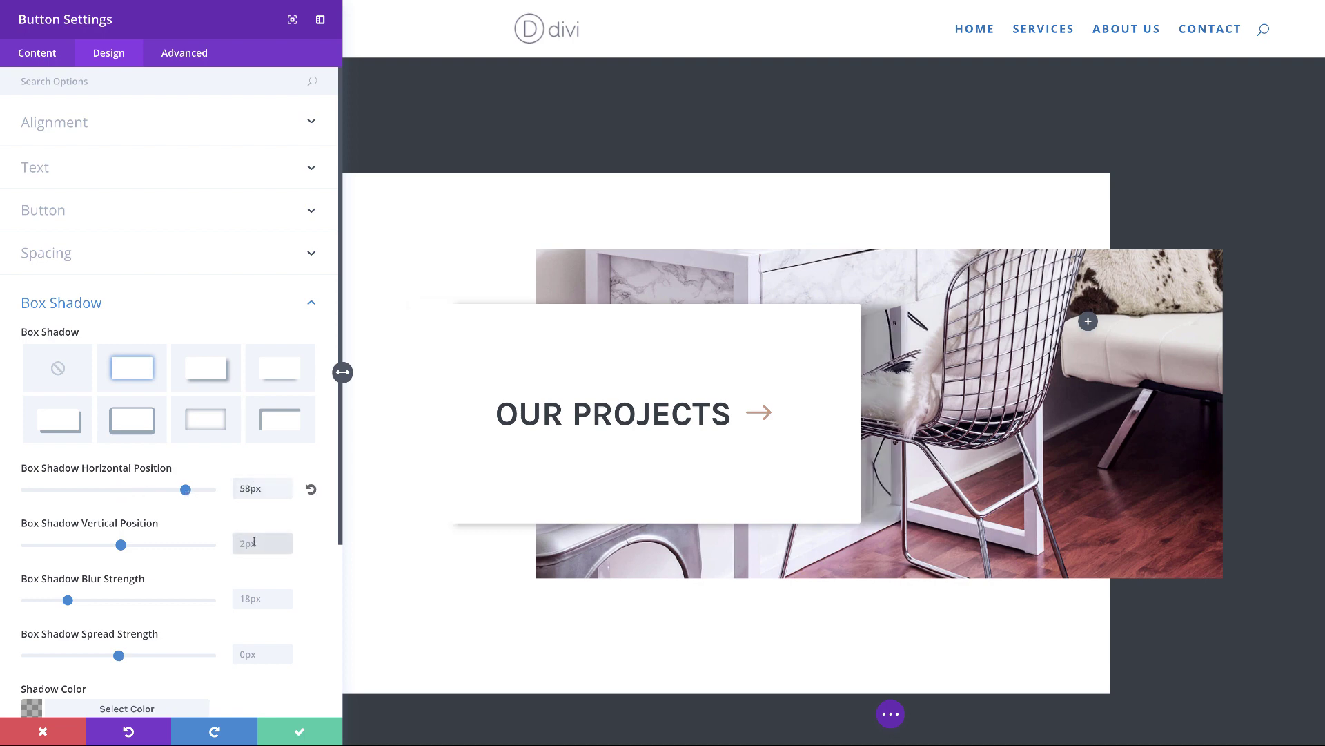
pyautogui.write('0px')
pyautogui.click(257, 599)
pyautogui.write('80')
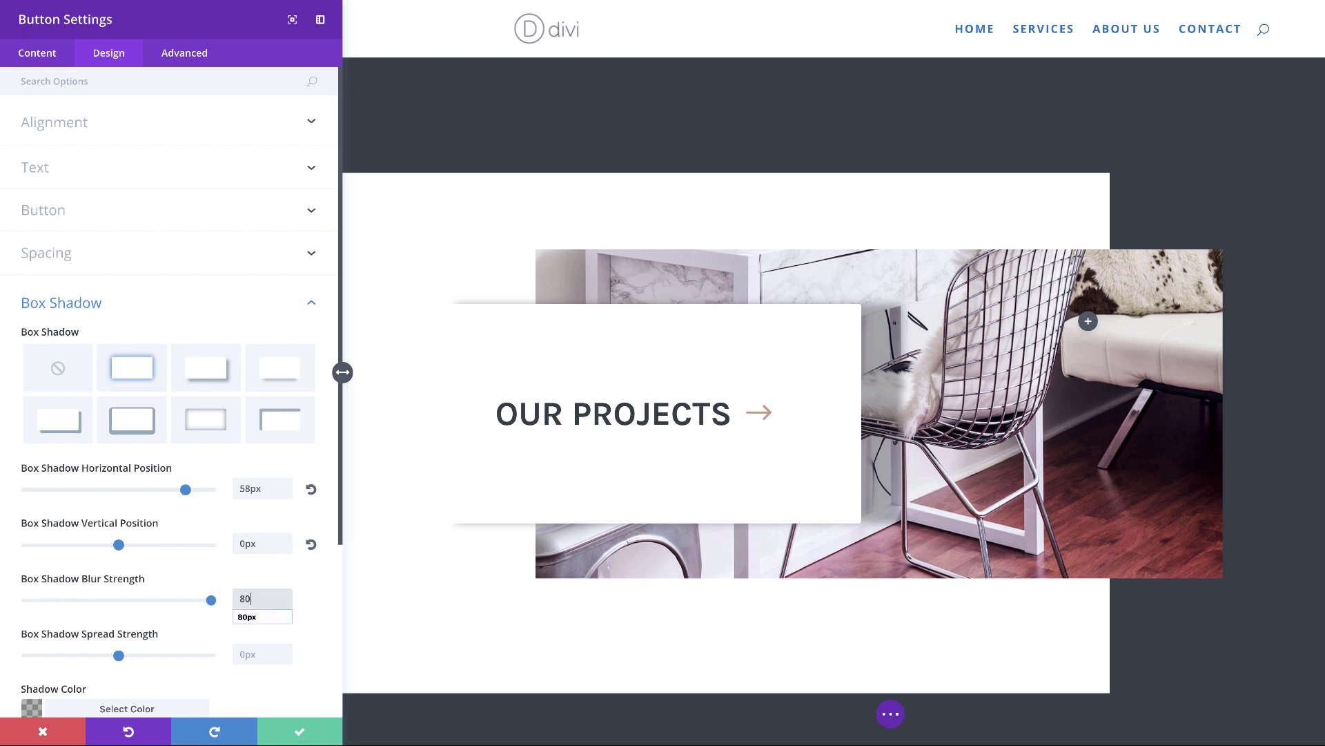
pyautogui.write('px')
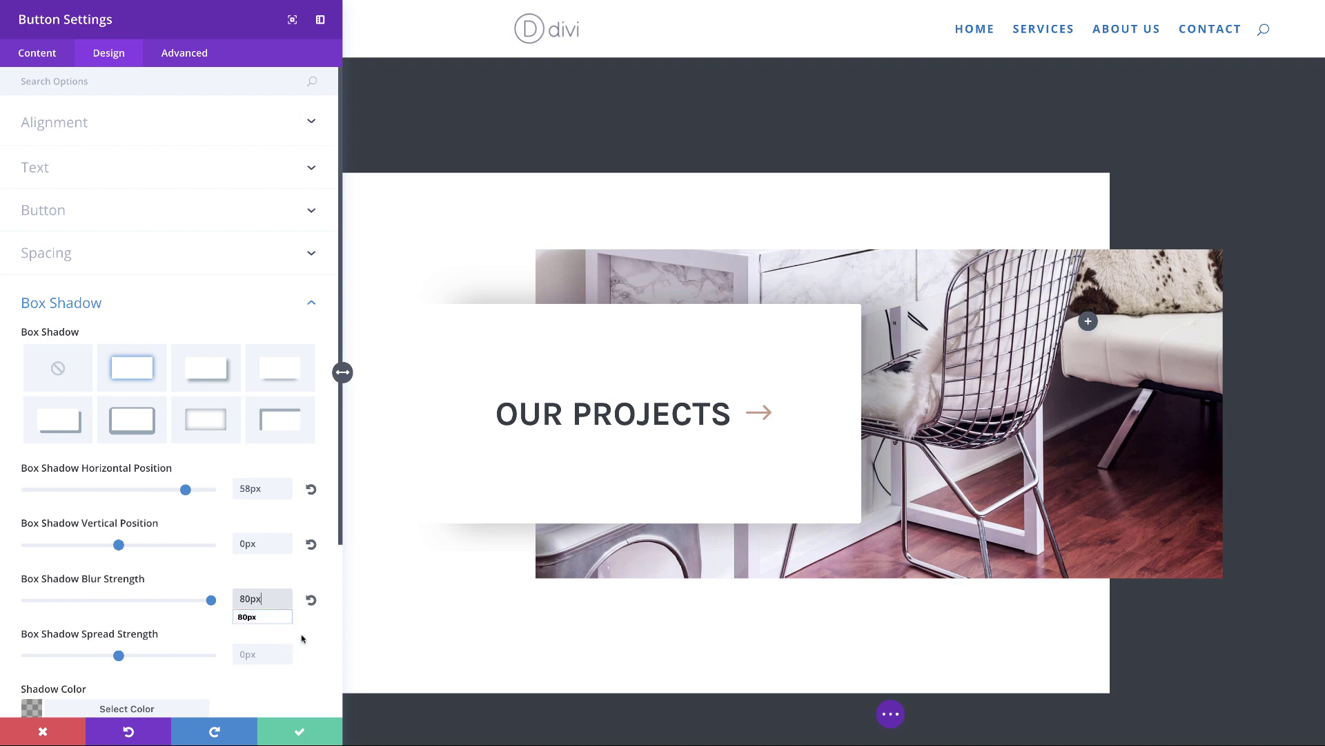
# Set the box shadow's color to rgba(0,0,0,0.5) and its spread strength to -43px
pyautogui.click(255, 656)
pyautogui.write('43px')
pyautogui.scroll(-5, 235, 548)
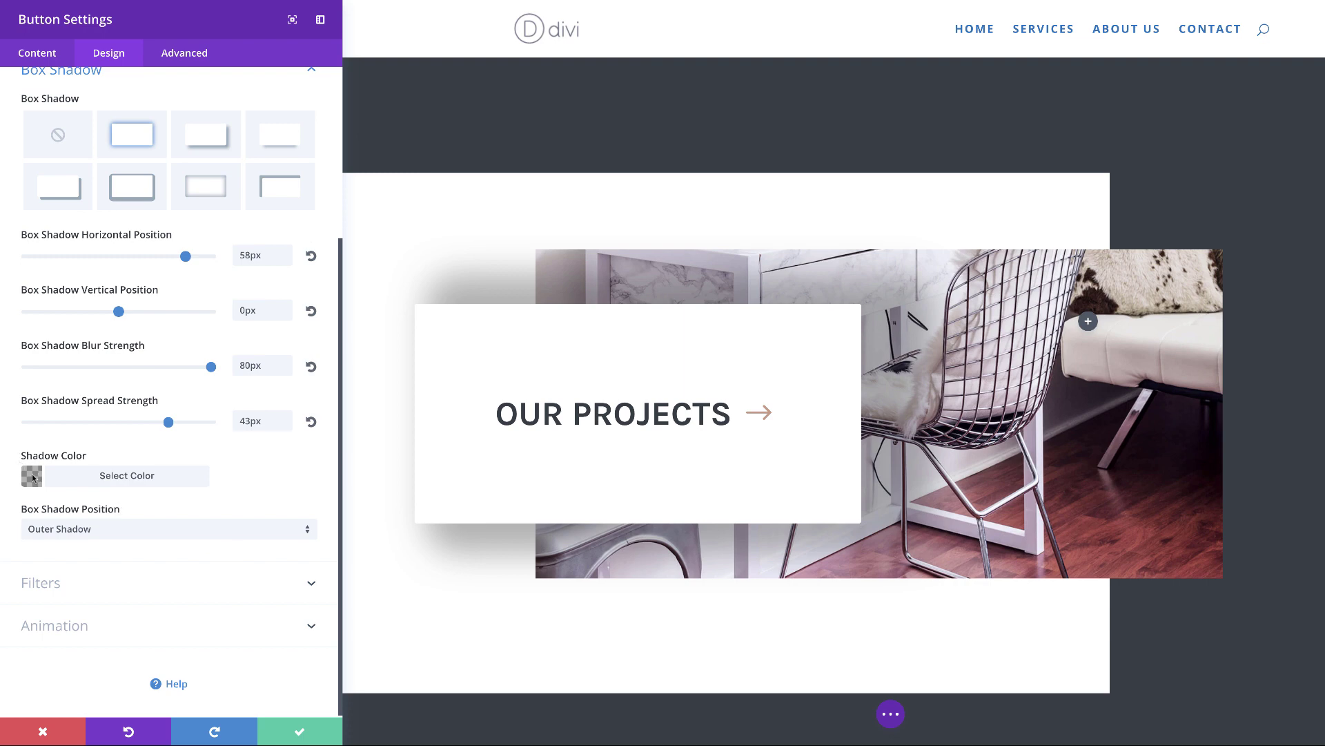
pyautogui.click(32, 477)
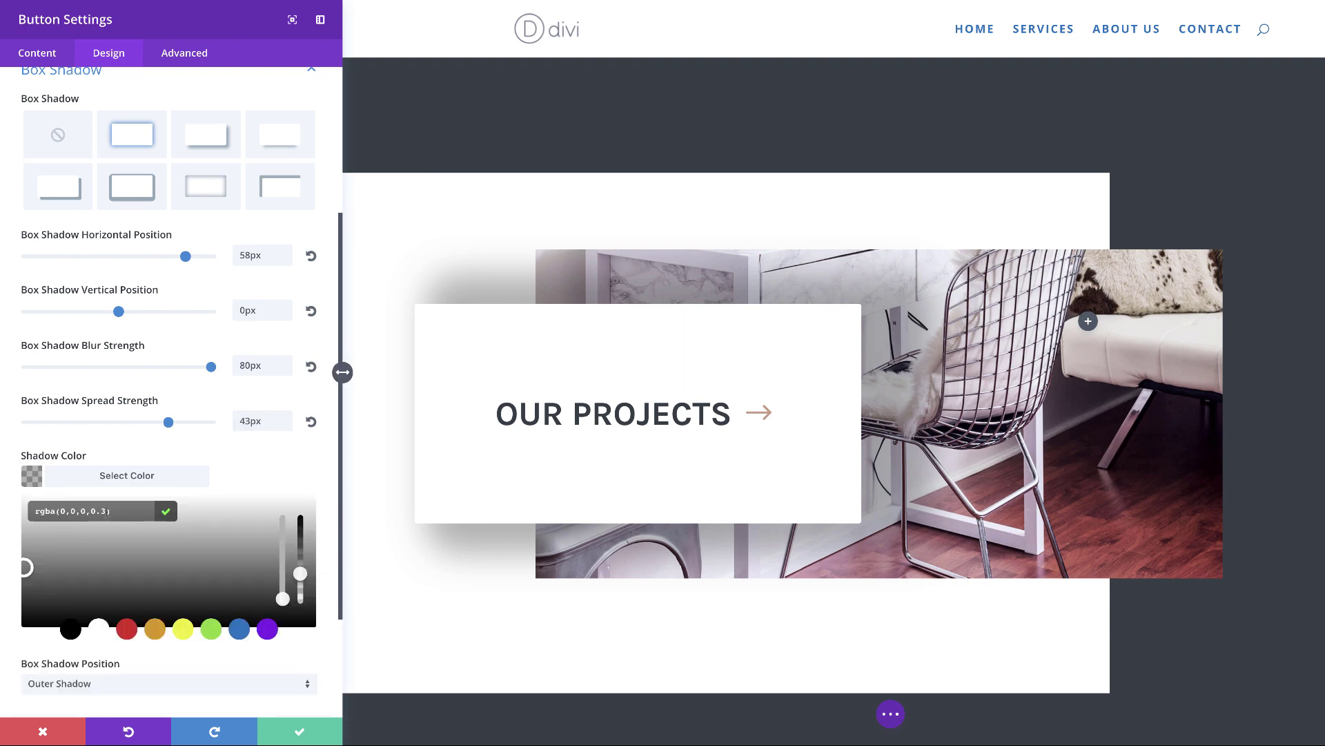
pyautogui.press('BackSpace')
pyautogui.write('5')
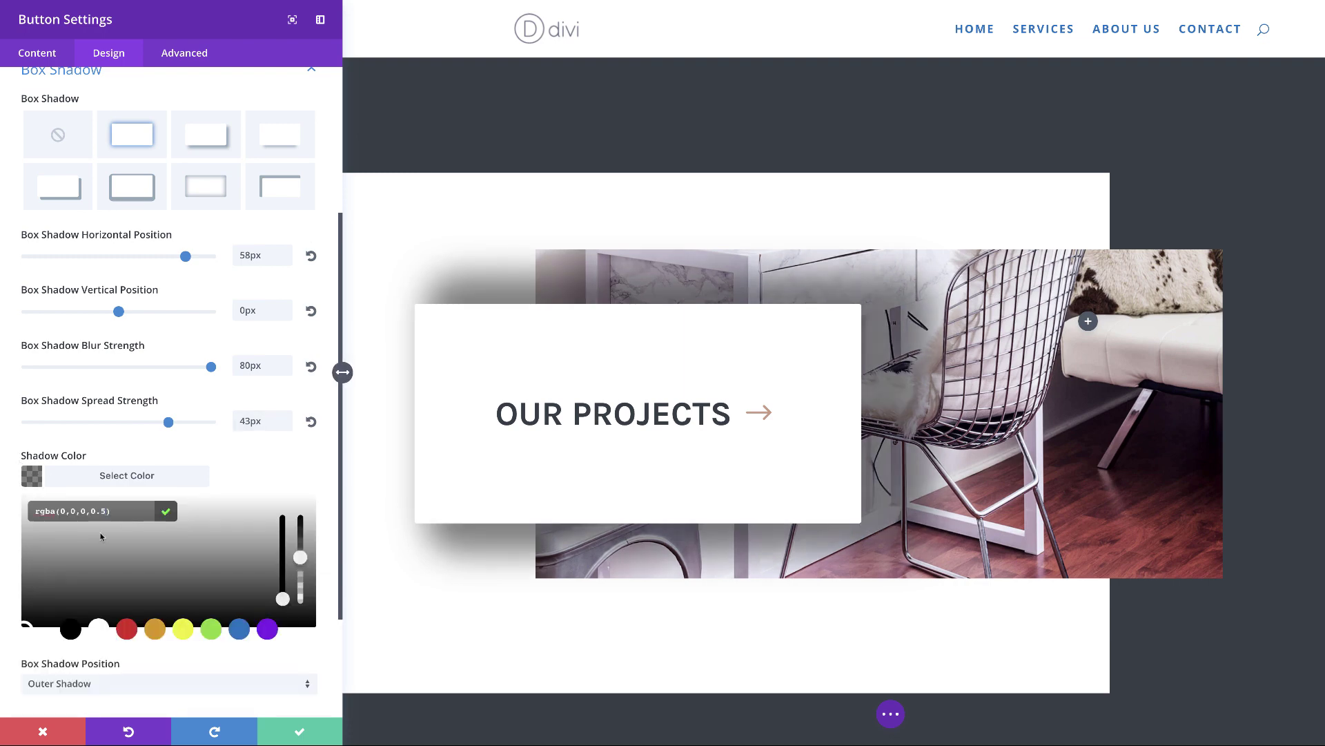
pyautogui.click(284, 467)
pyautogui.moveTo(167, 422); pyautogui.dragTo(68, 420)
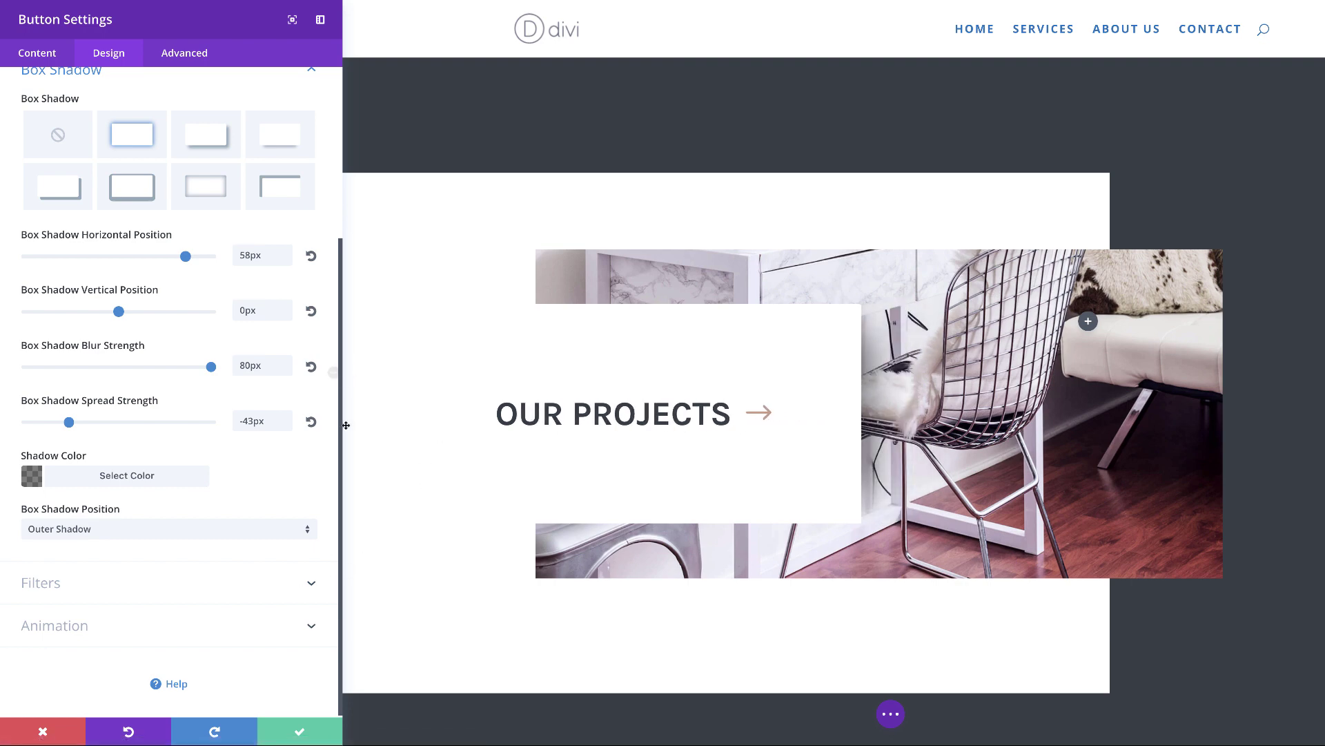
# Add the custom CSS rule "right: 30px;" to the button's After element
pyautogui.click(186, 55)
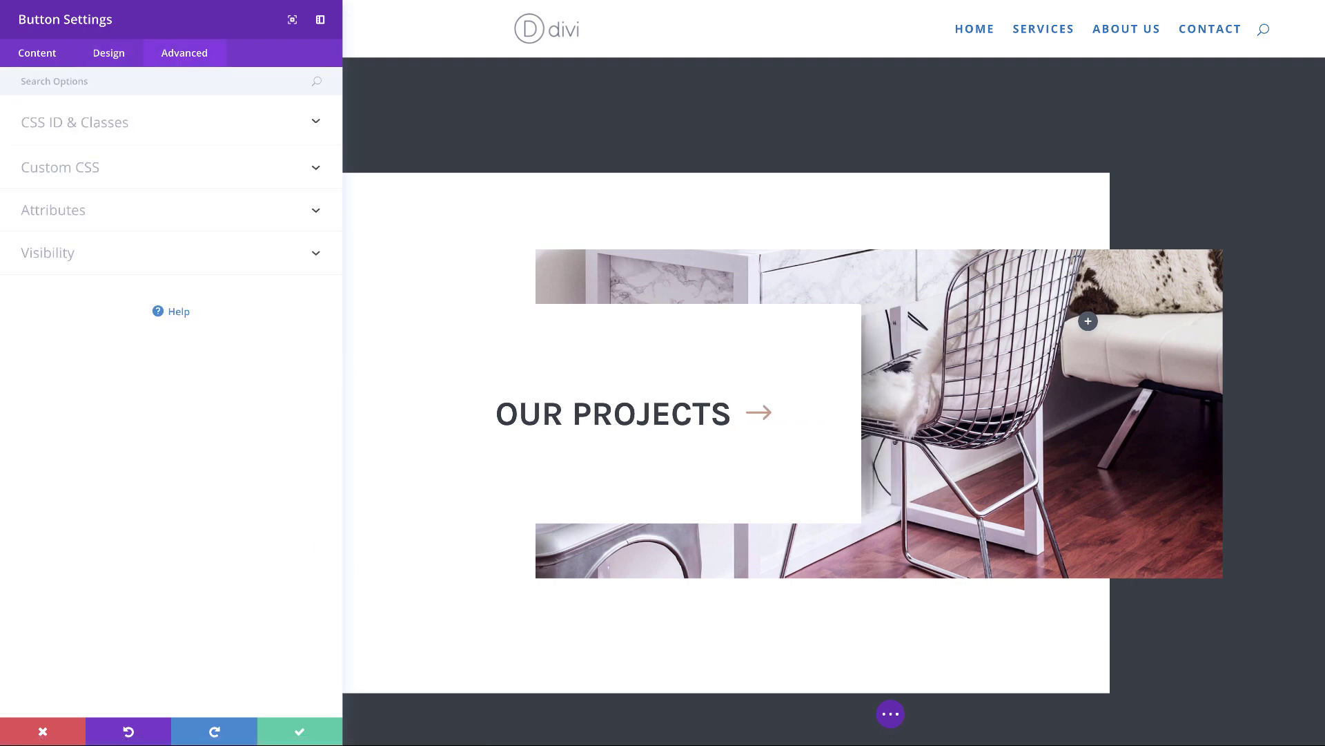
pyautogui.click(89, 172)
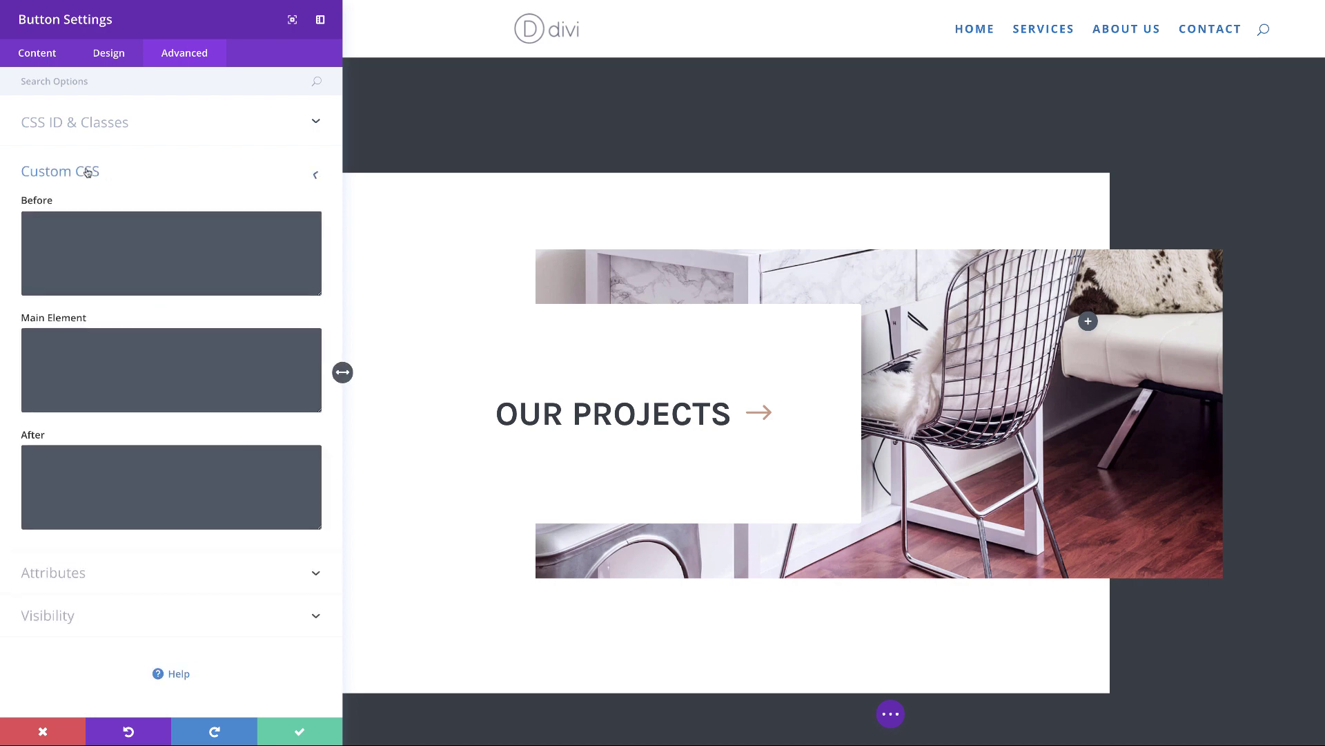
pyautogui.click(60, 463)
pyautogui.write('right: 30px;')
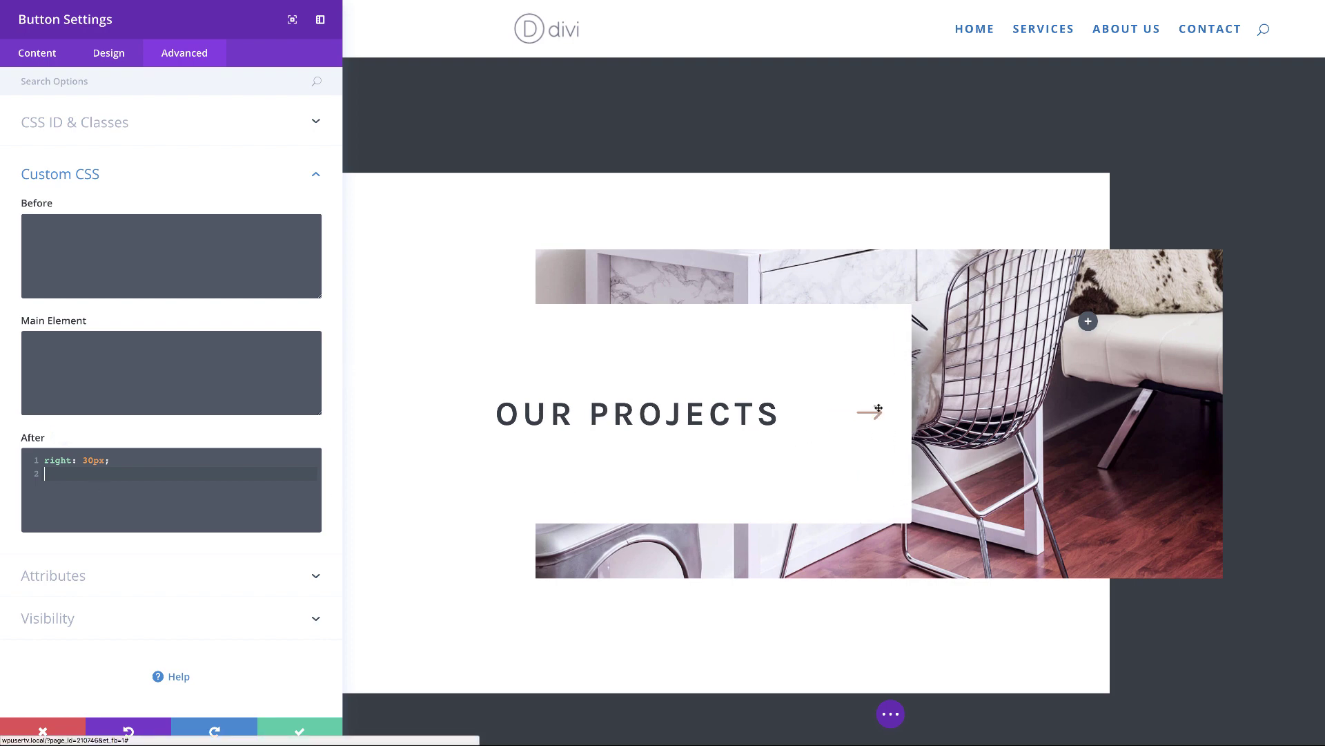
# Remove the "right: 30px;" rule from the button's After CSS, and undo the removal
pyautogui.tripleClick(114, 461)
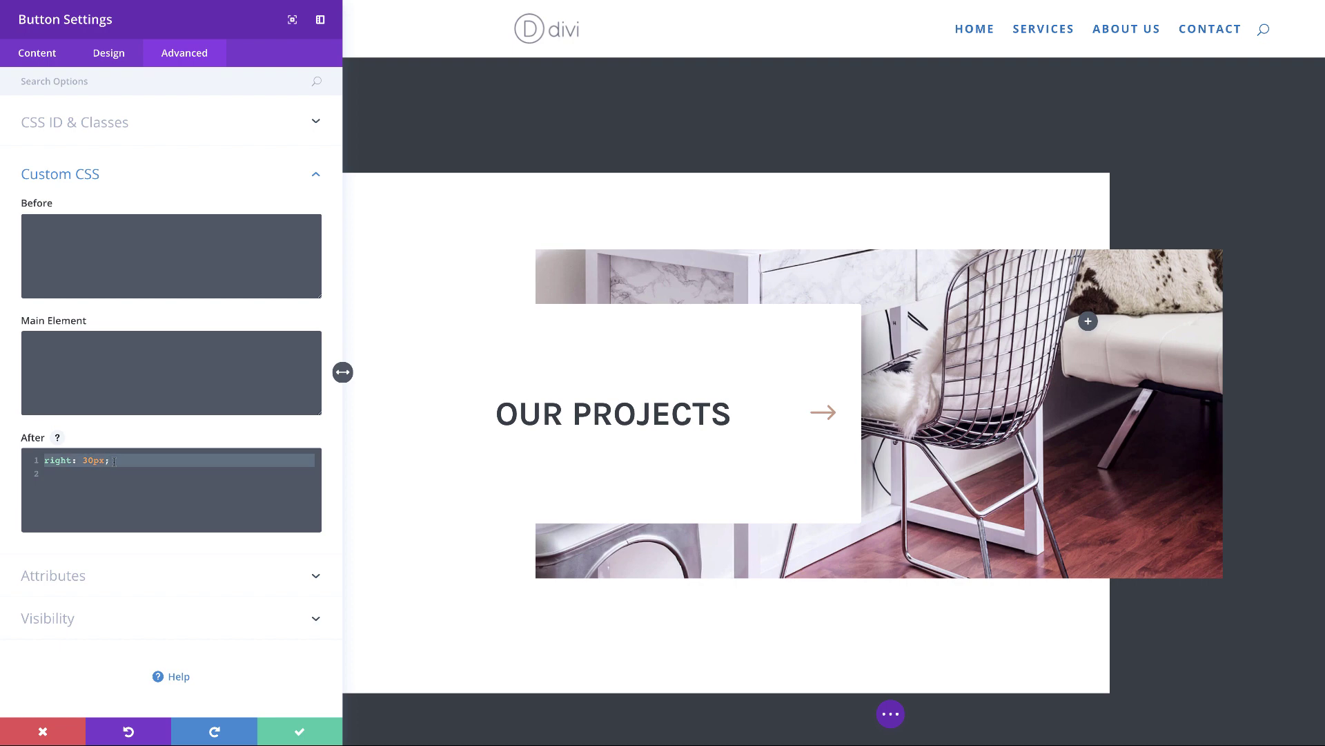
pyautogui.press('BackSpace')
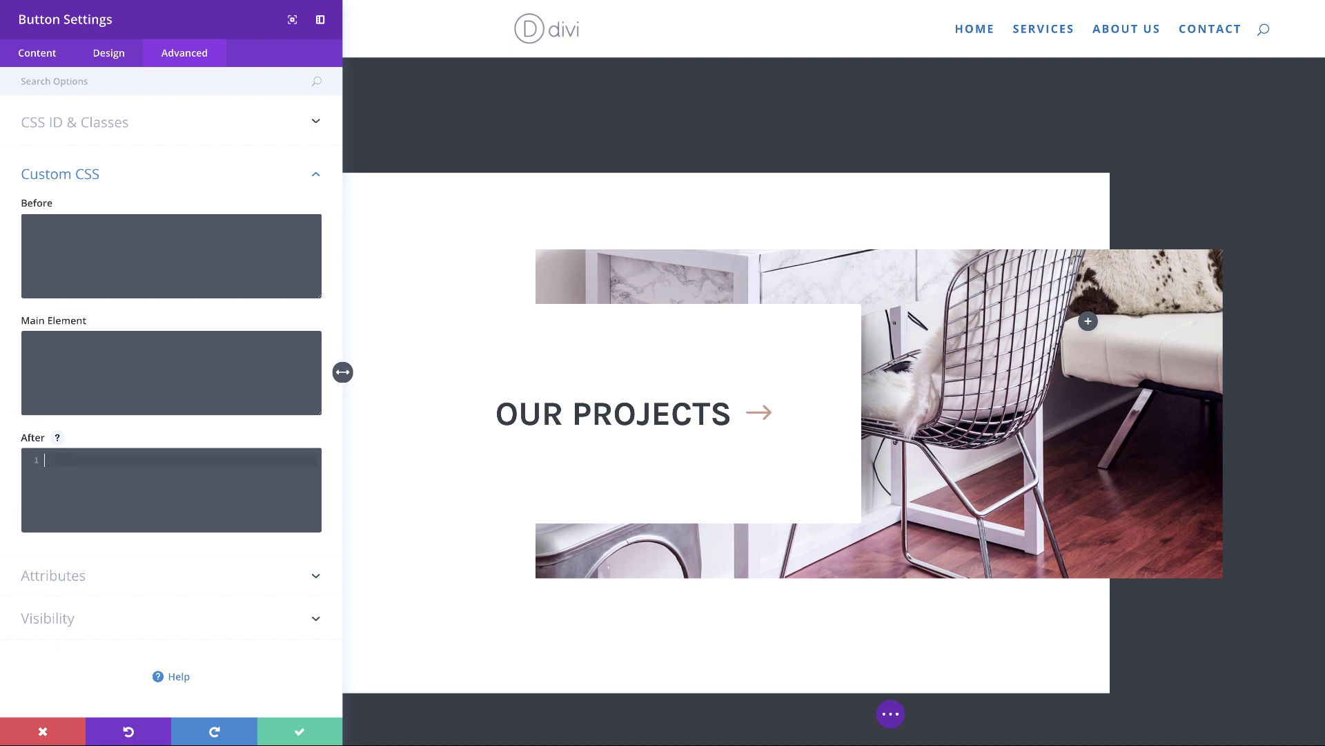
pyautogui.hotkey('ctrl', 'z')
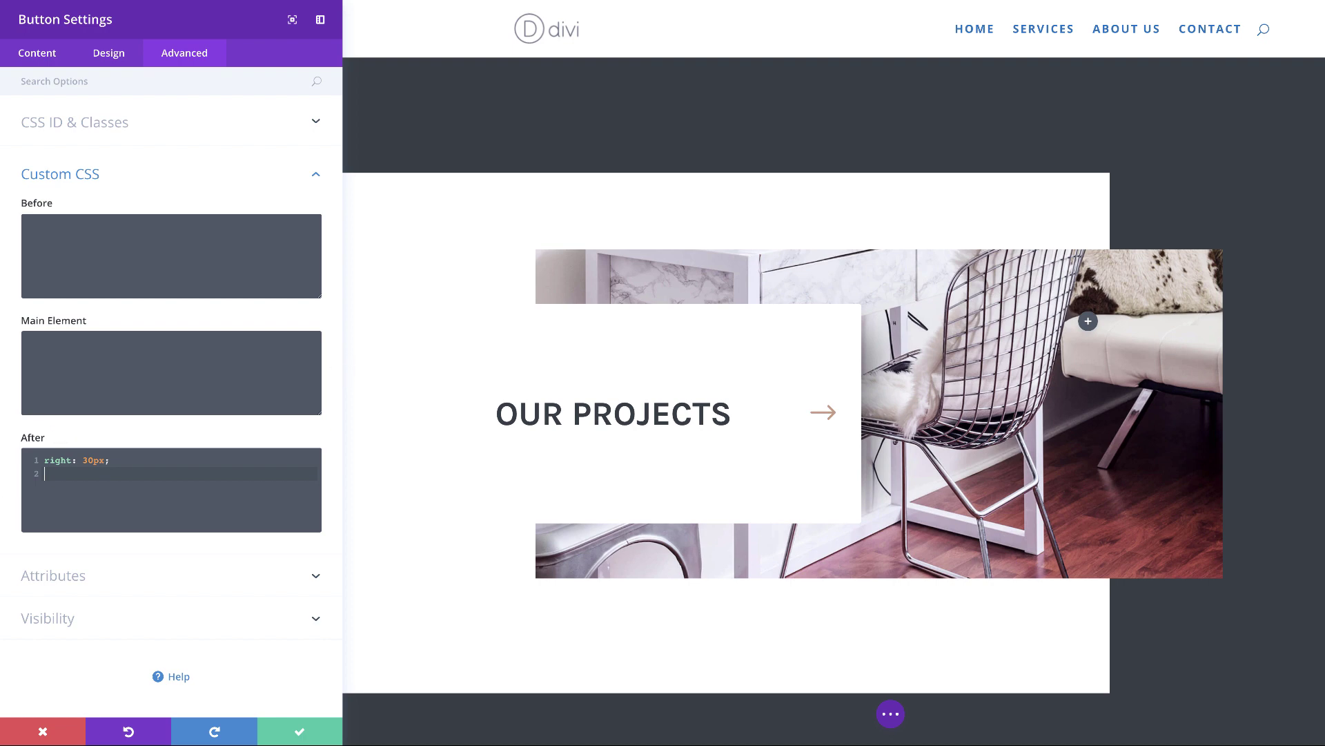
# Save the button settings and duplicate the whole "Our Projects" section
pyautogui.click(304, 733)
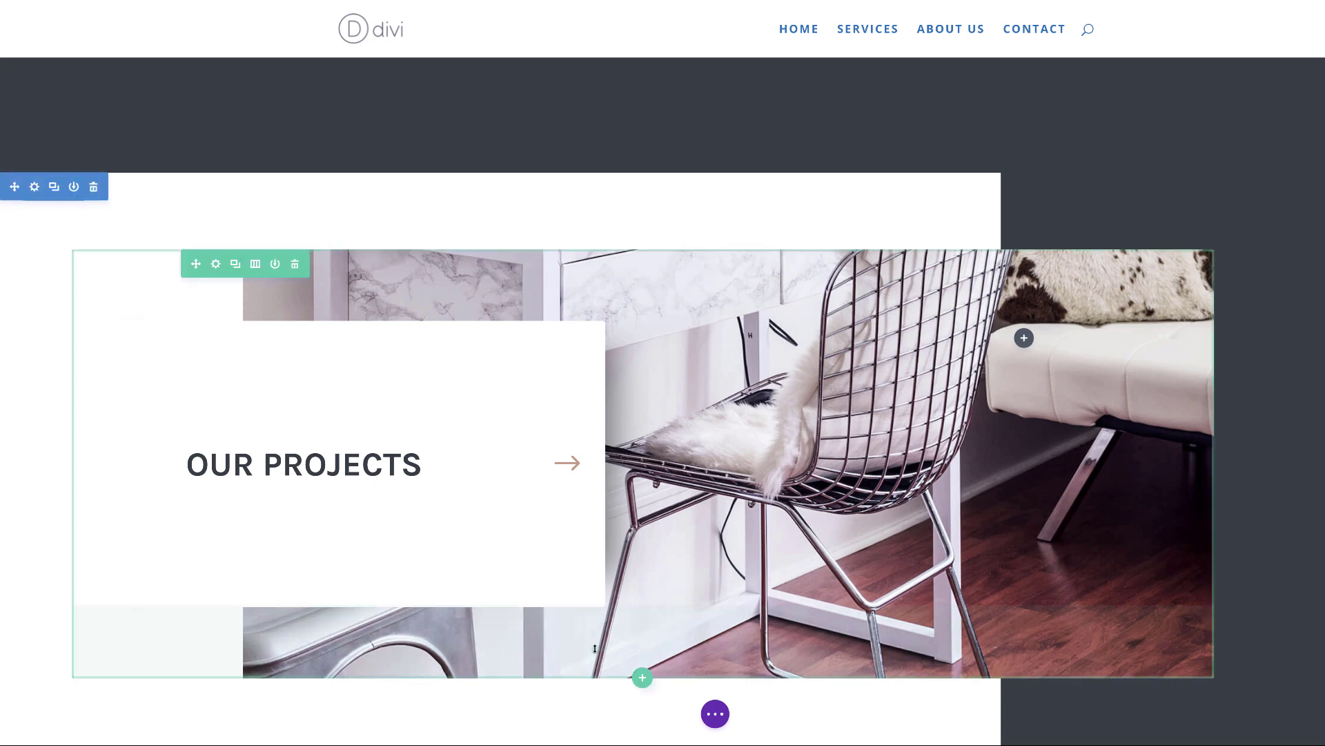
pyautogui.scroll(-2, 594, 648)
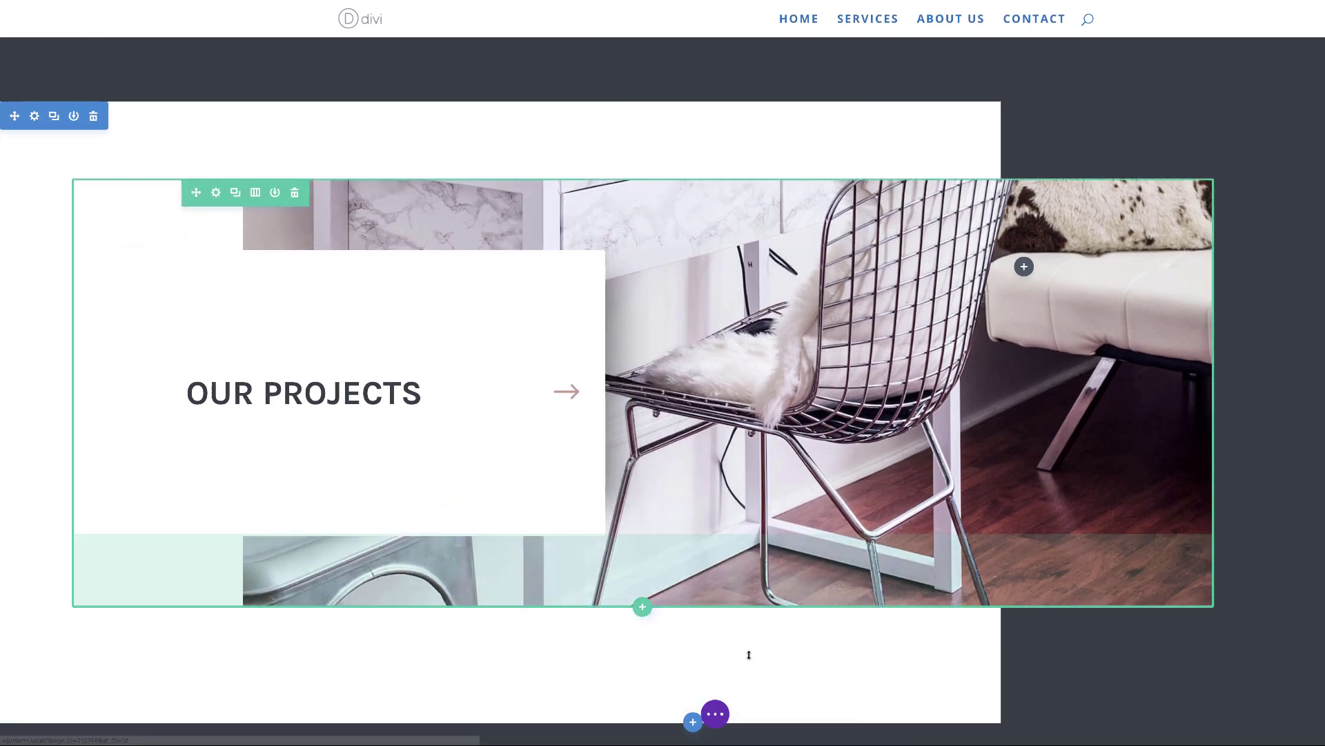
pyautogui.scroll(-1, 329, 576)
pyautogui.scroll(-3, 328, 577)
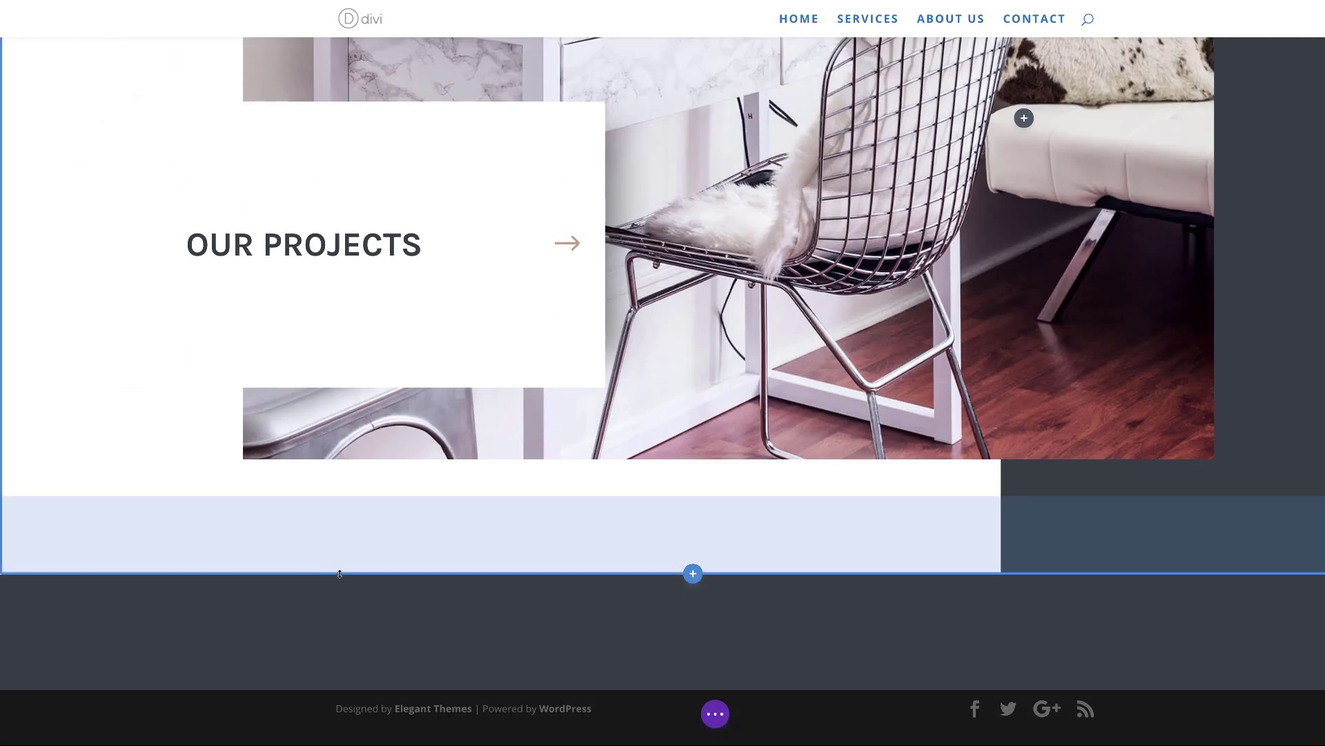
pyautogui.scroll(3, 362, 597)
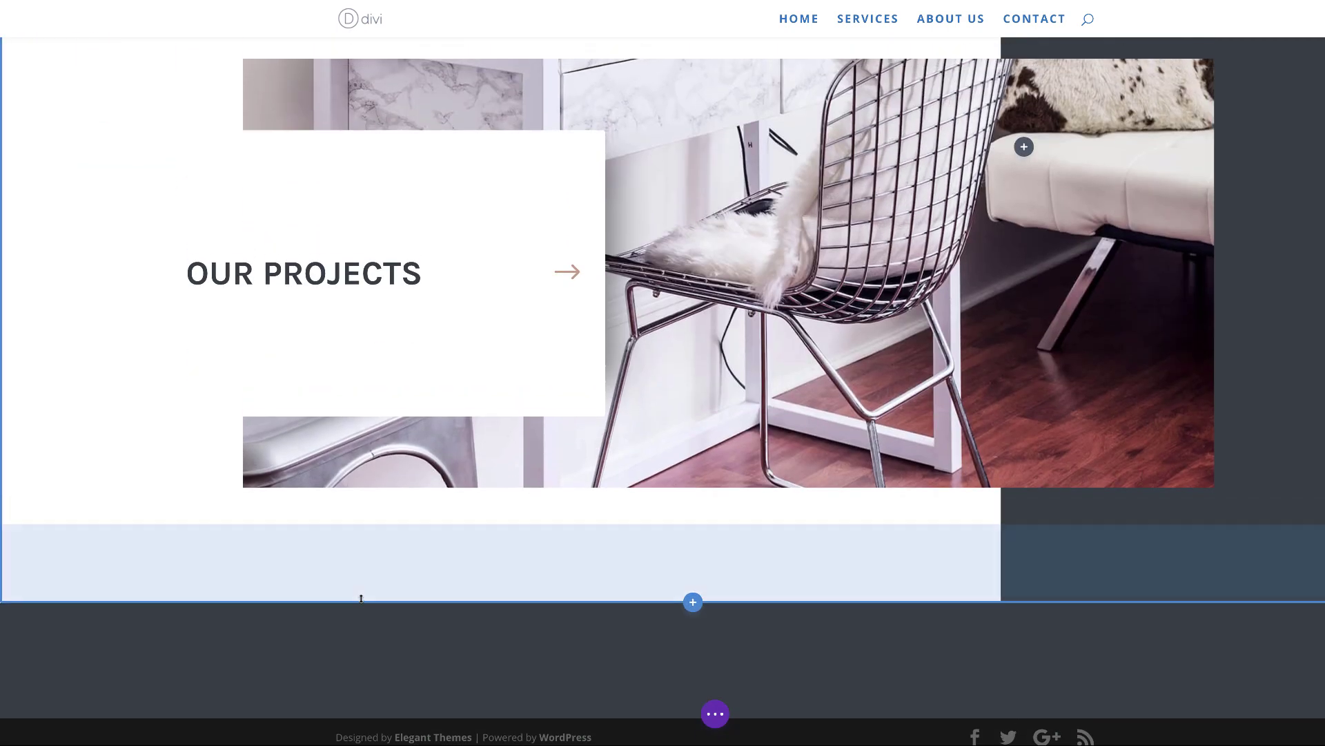
pyautogui.scroll(2, 362, 597)
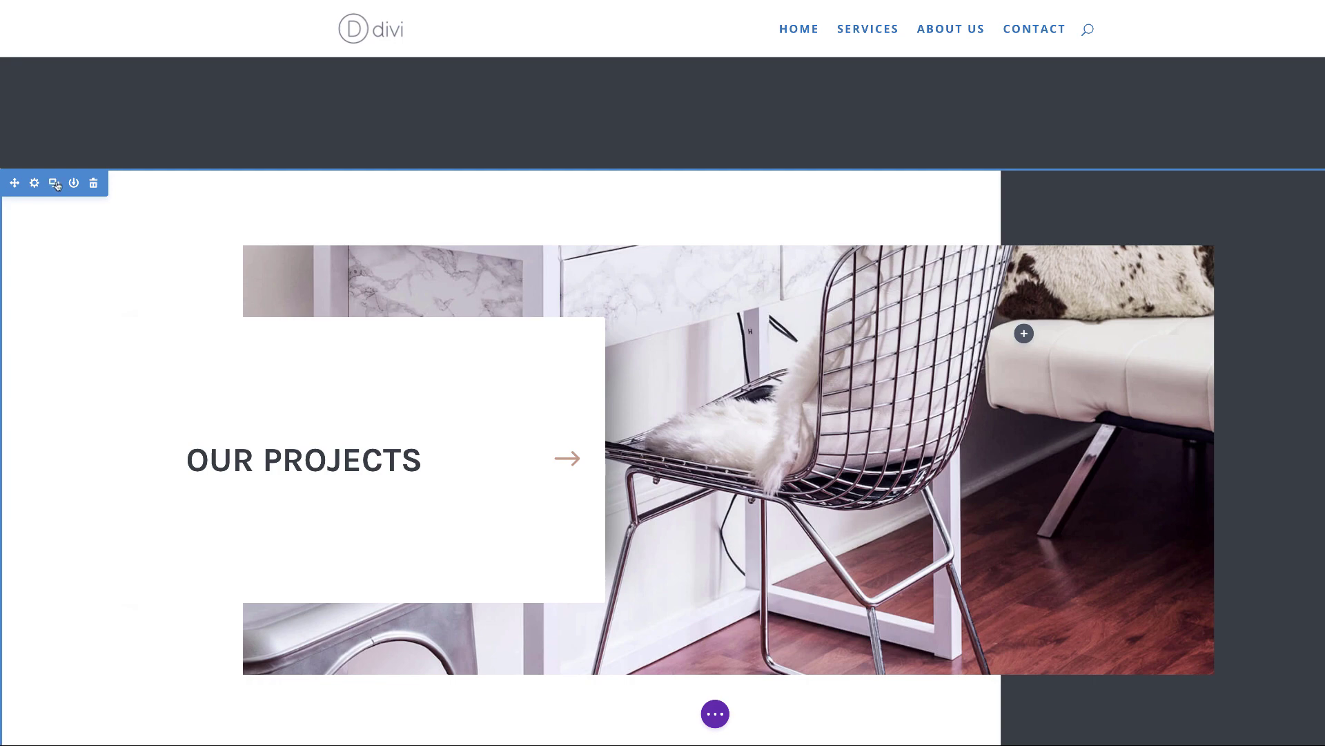
pyautogui.click(56, 184)
# Remove the background image from the row in the duplicated section
pyautogui.scroll(-5, 314, 368)
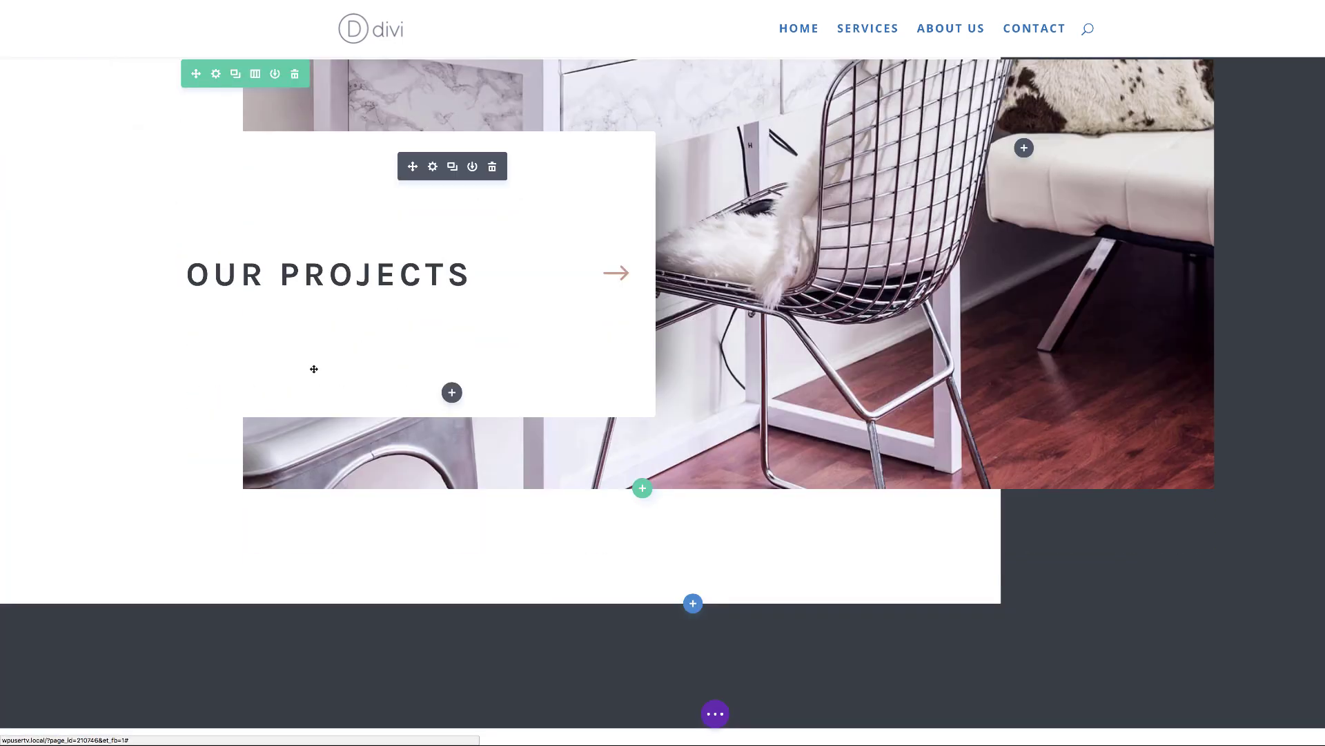
pyautogui.scroll(-6, 314, 369)
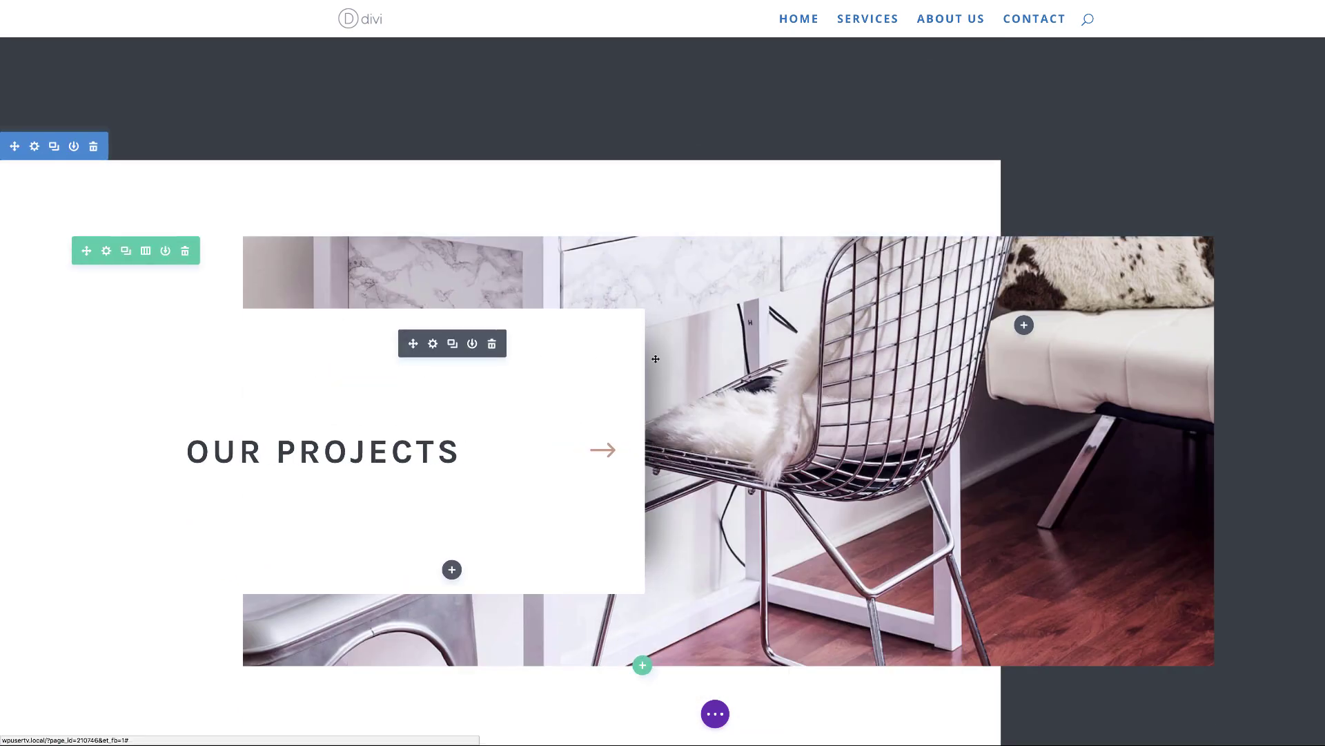
pyautogui.click(107, 253)
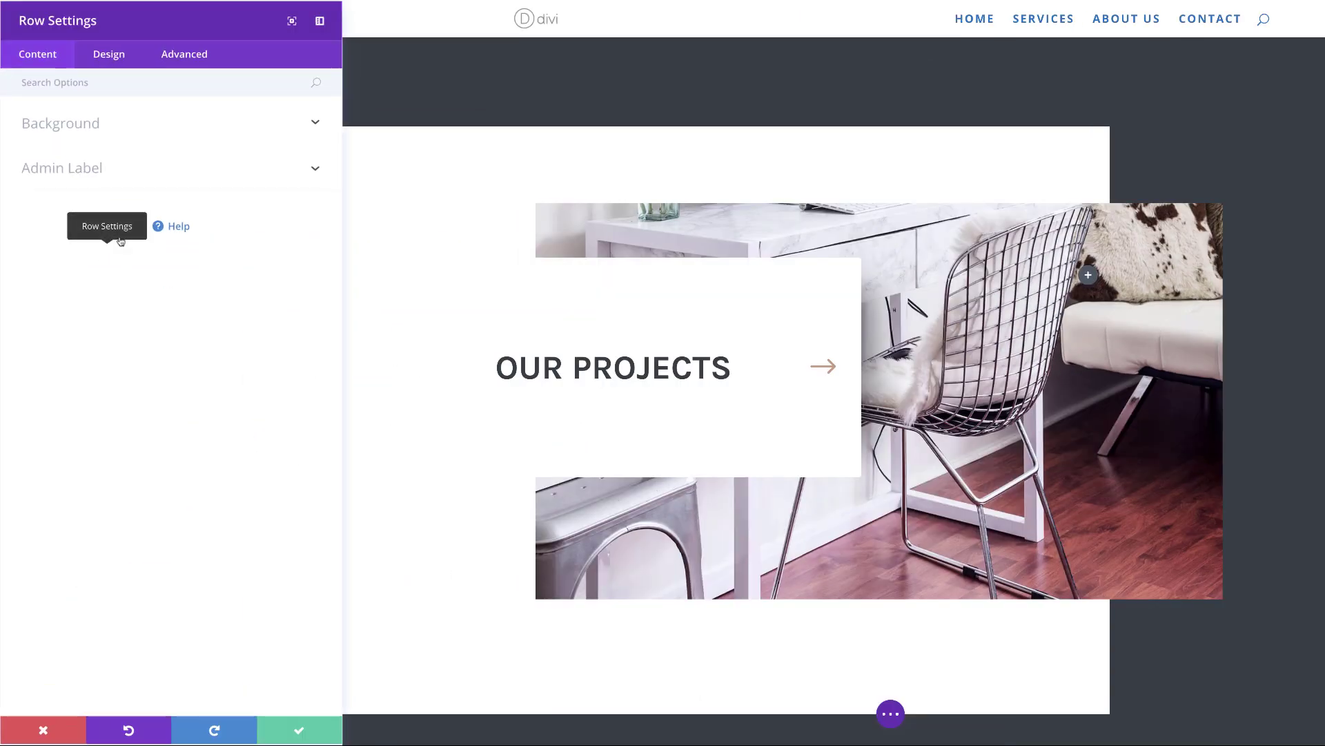
pyautogui.click(96, 125)
pyautogui.moveTo(159, 220)
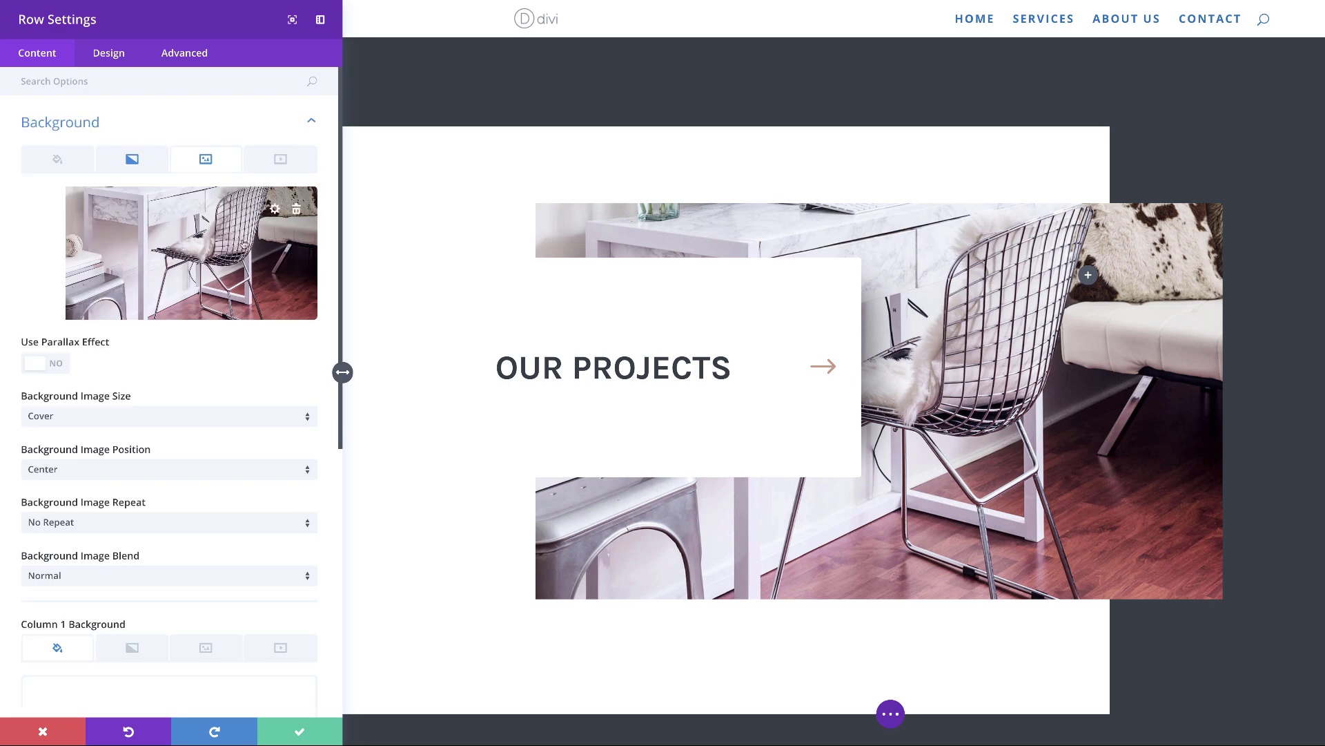
pyautogui.click(298, 210)
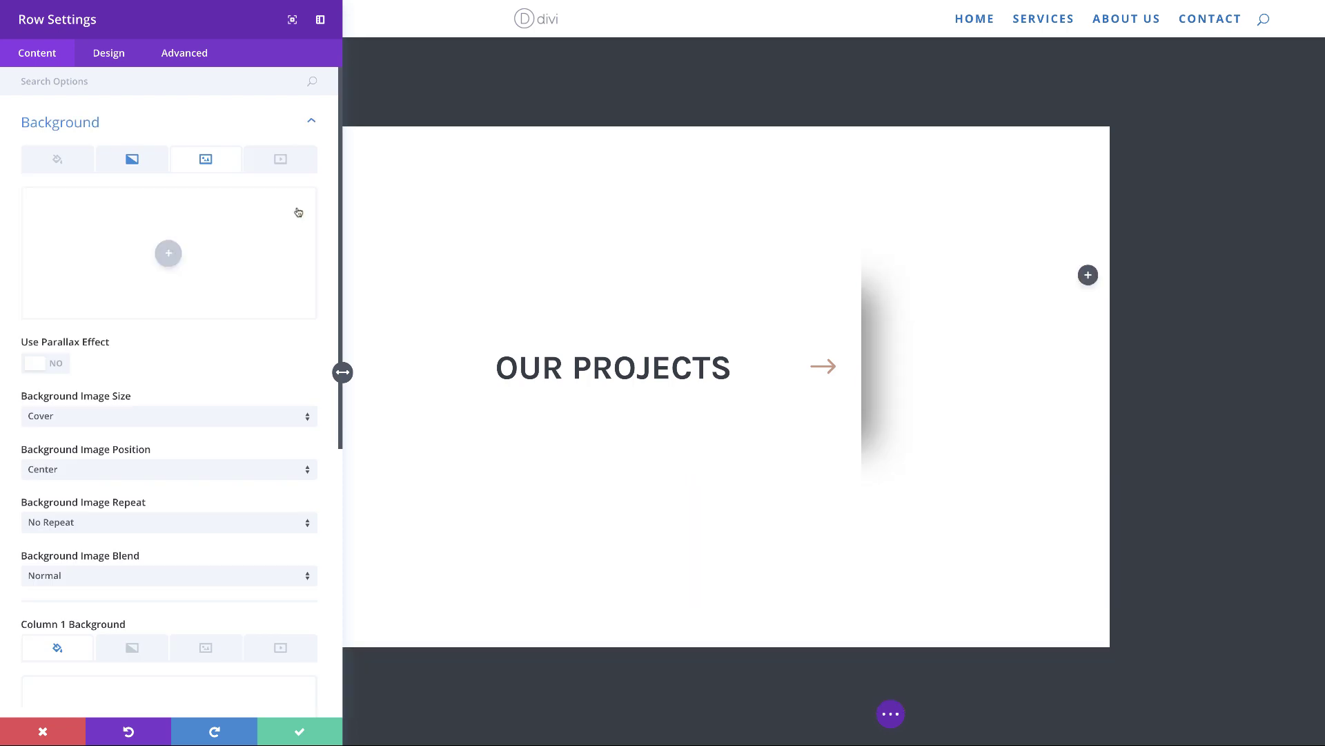
# Set the duplicated row's background image to generator-68-1.jpg from the media library and save the row settings
pyautogui.click(170, 251)
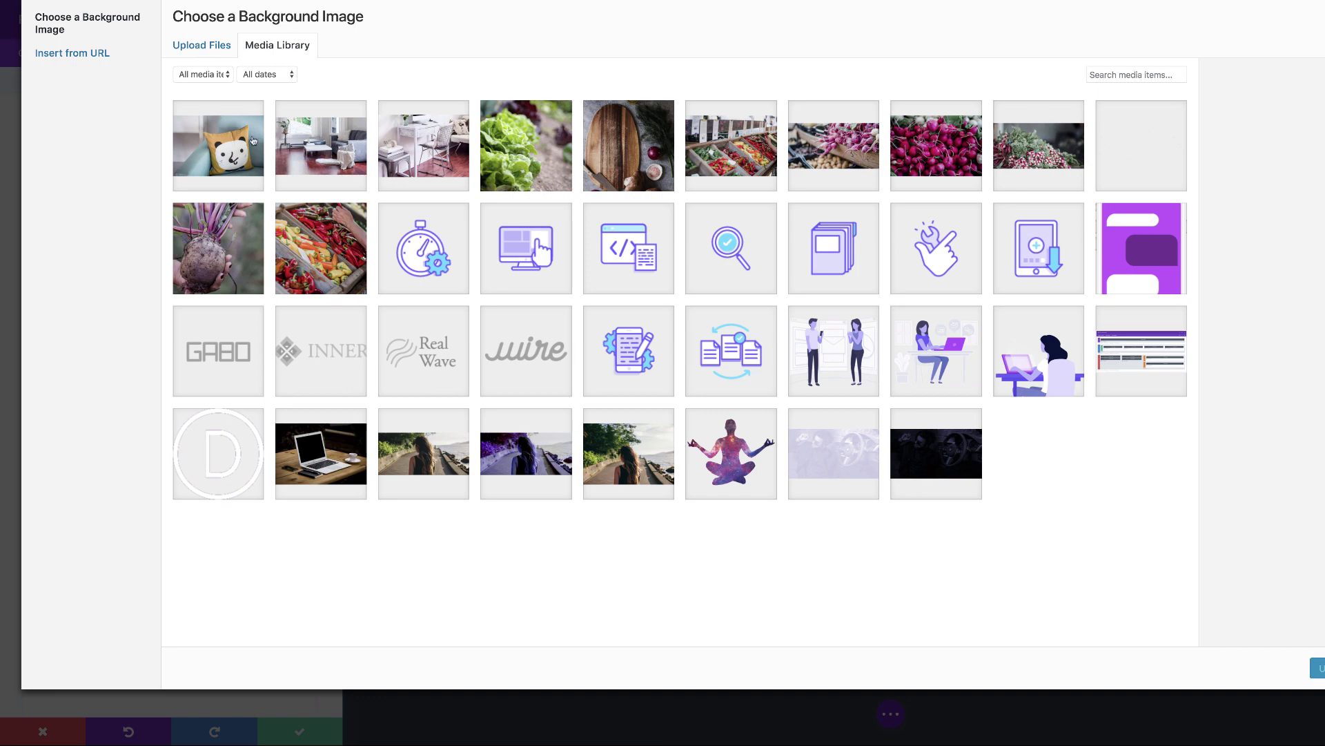
pyautogui.click(253, 140)
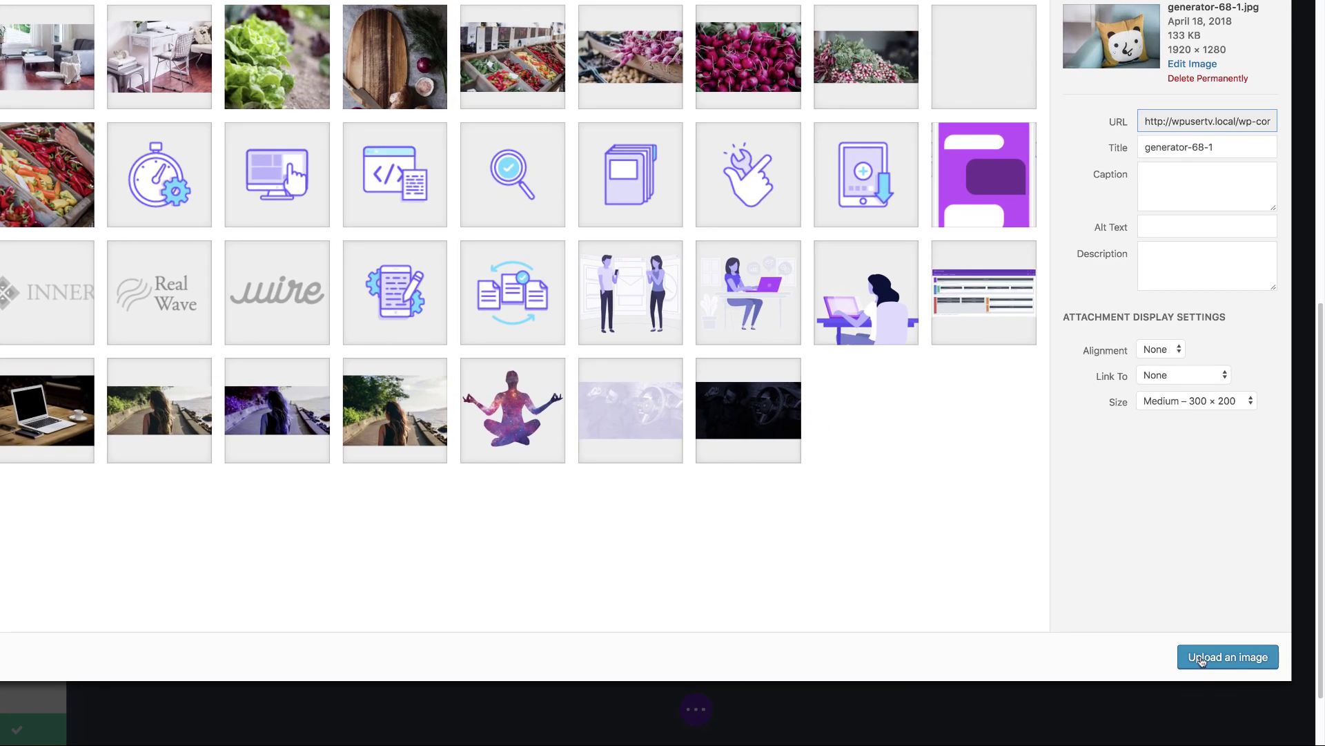
pyautogui.click(1201, 658)
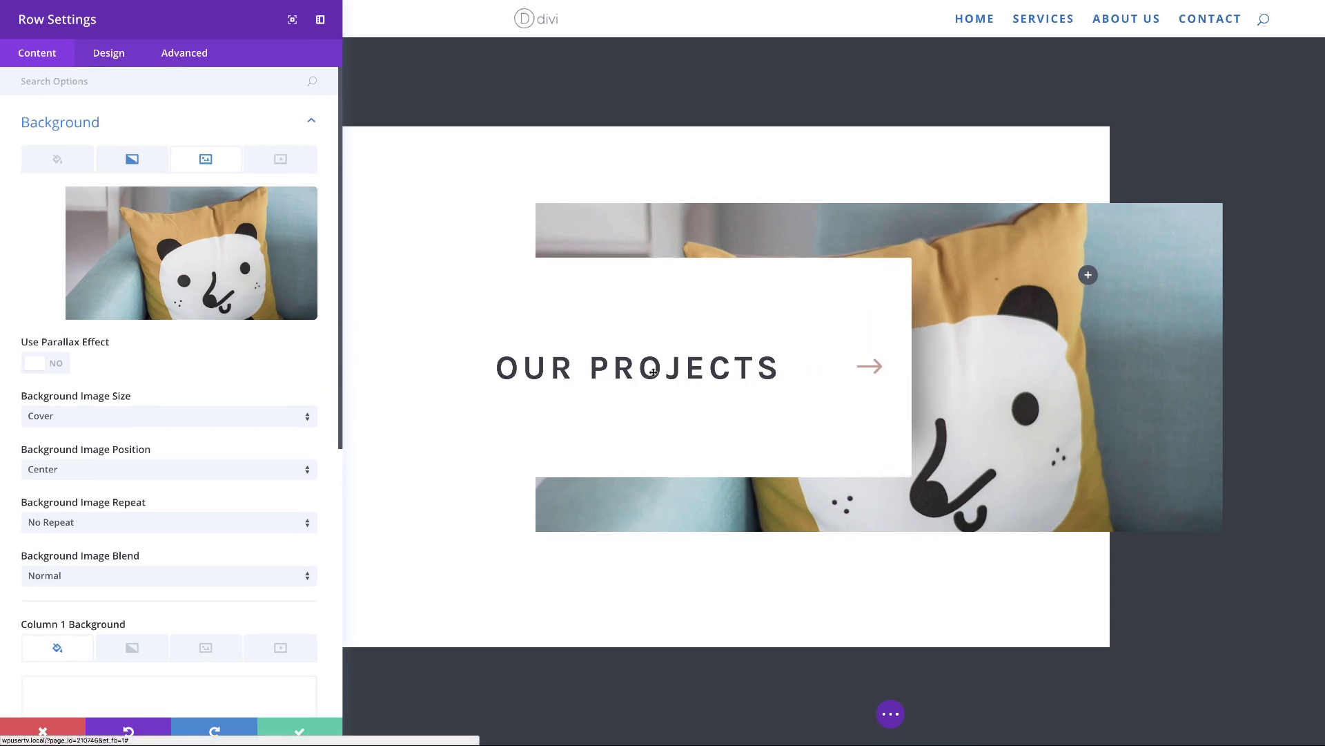
pyautogui.click(298, 728)
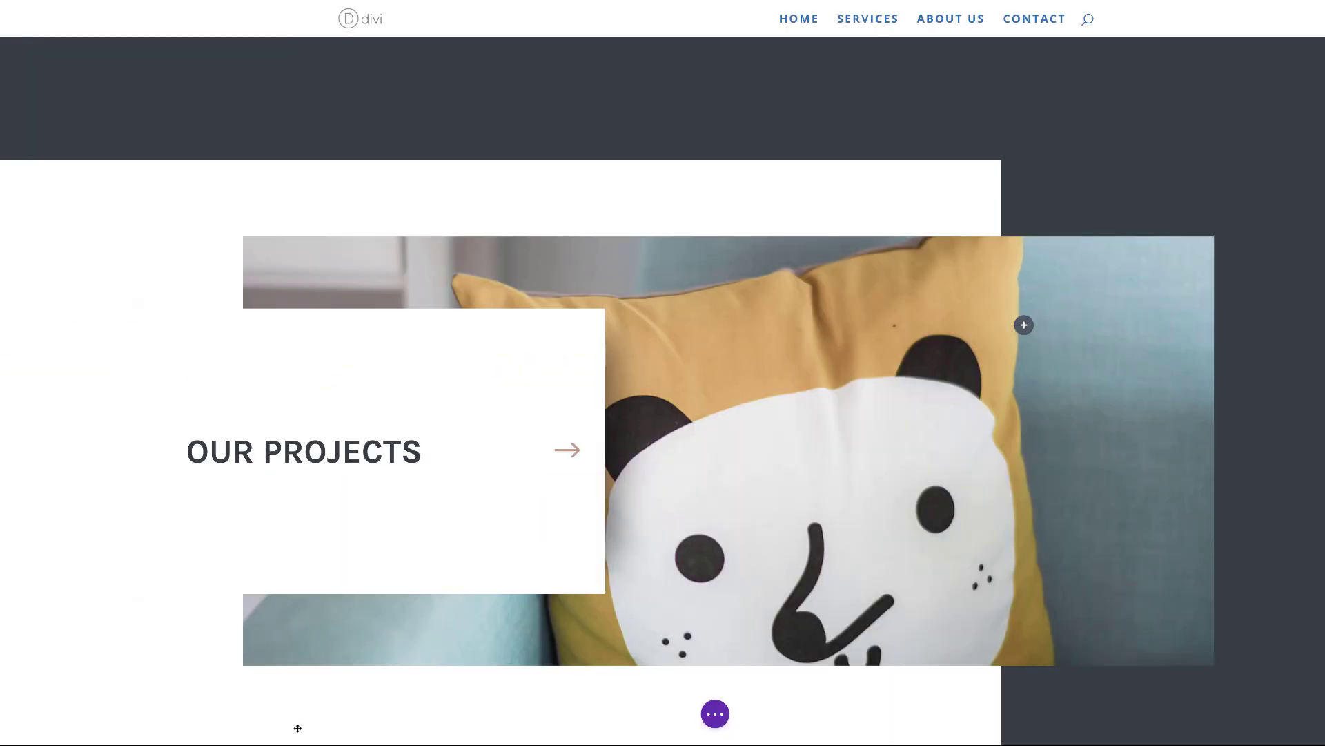
# Change the duplicated section's button text to "Our Portfolio" and save the button settings
pyautogui.moveTo(435, 348)
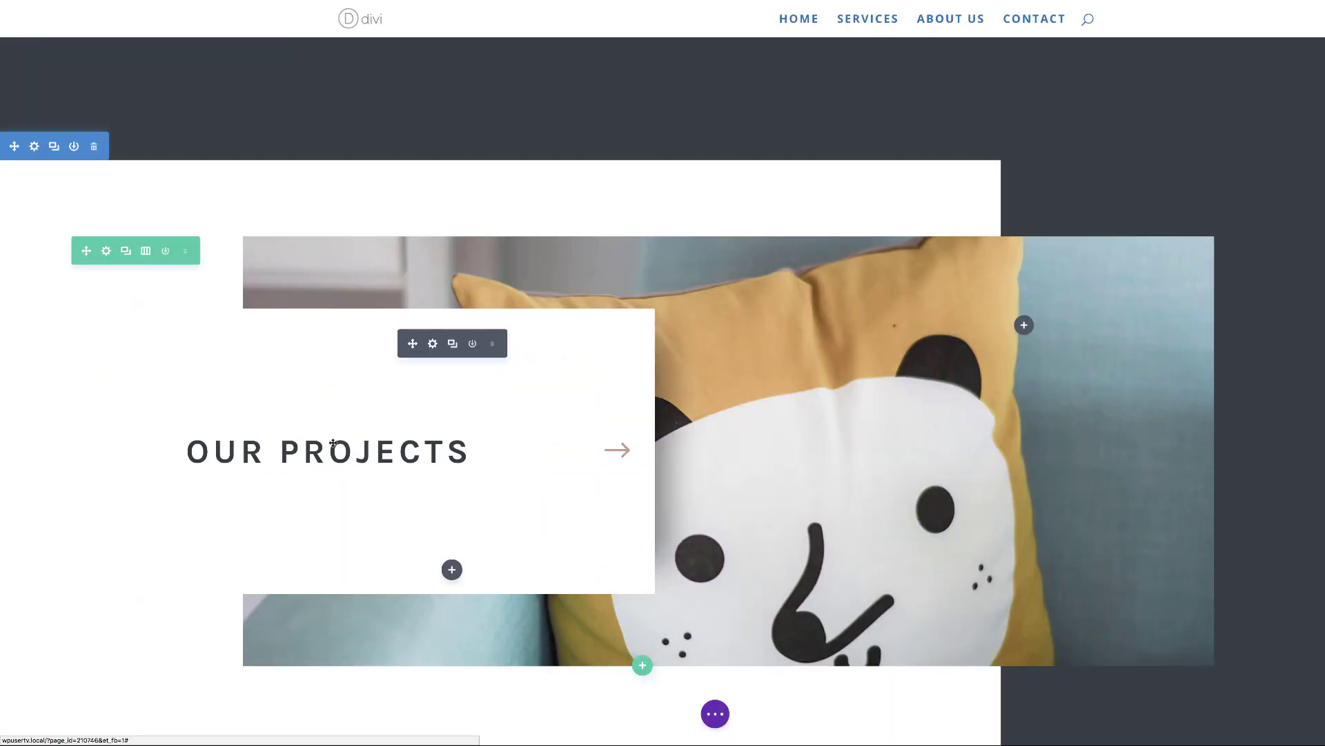
pyautogui.click(434, 344)
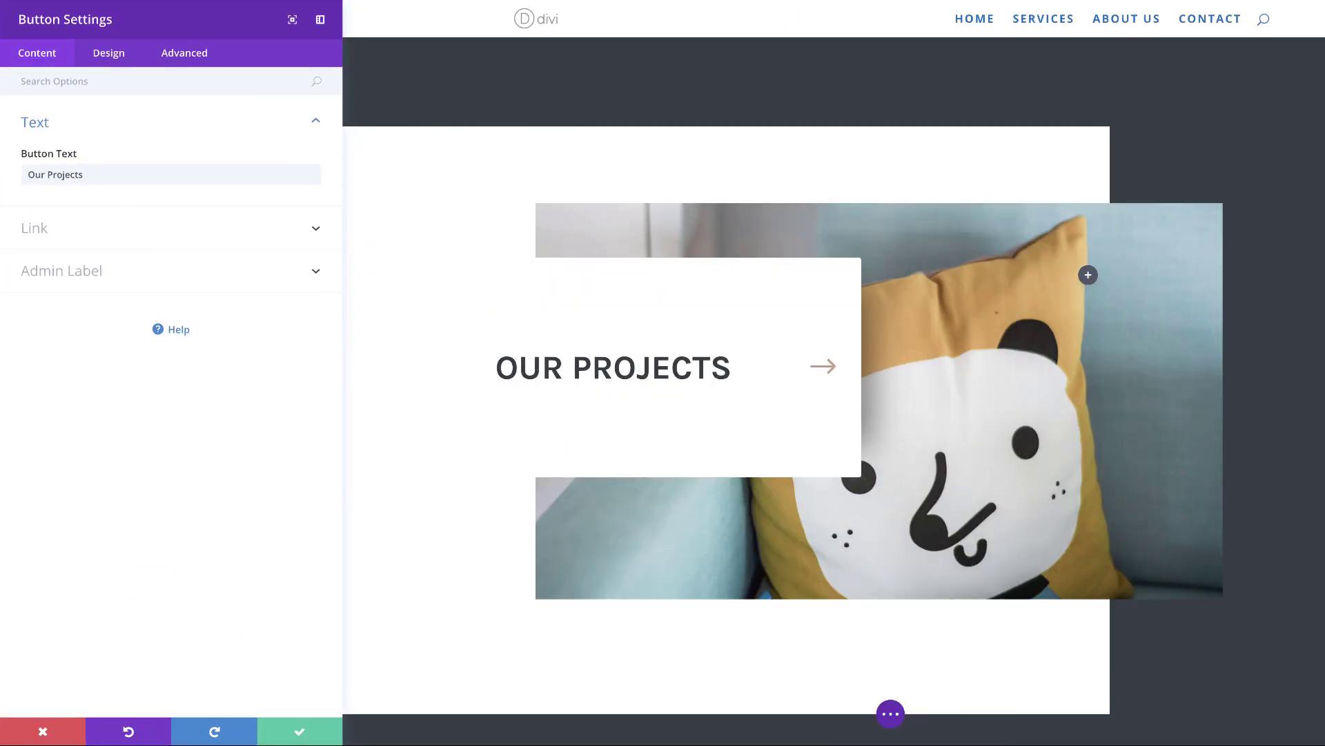
pyautogui.tripleClick(54, 174)
pyautogui.write('Our Portfolio')
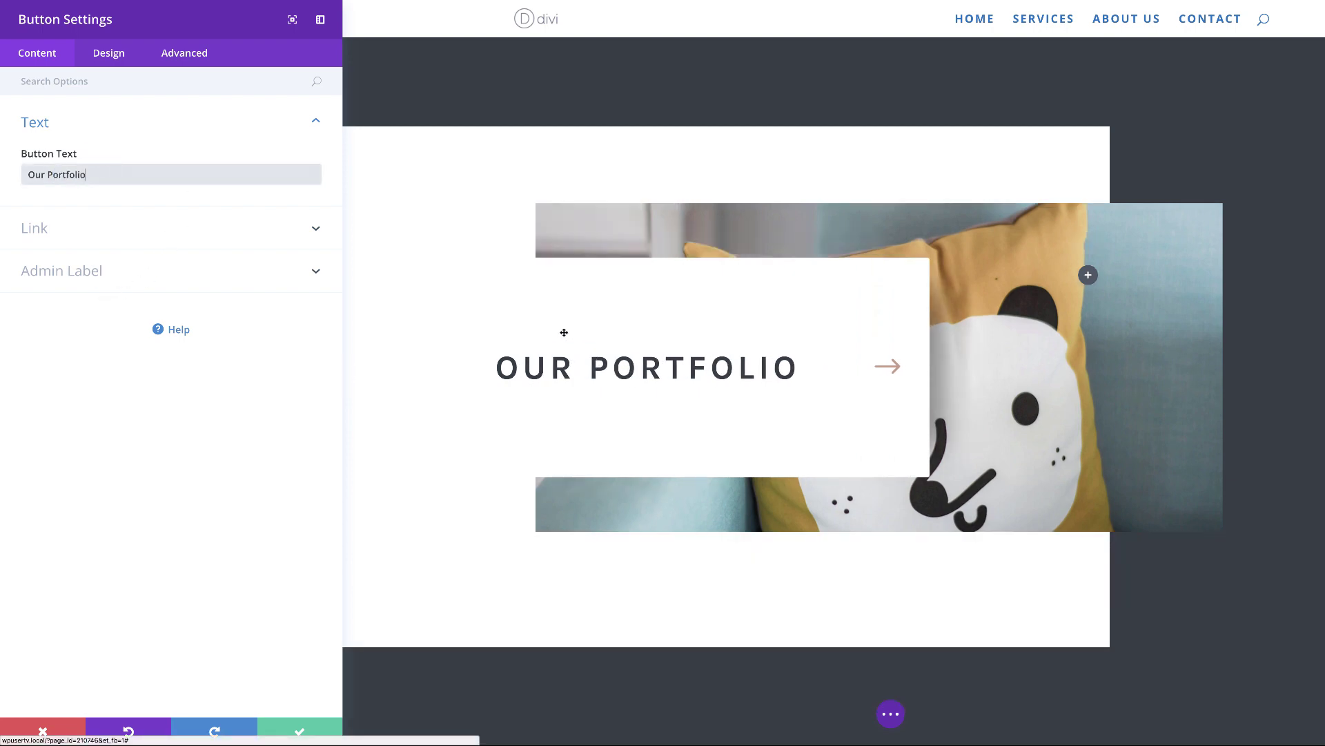
pyautogui.click(299, 733)
pyautogui.scroll(3, 355, 452)
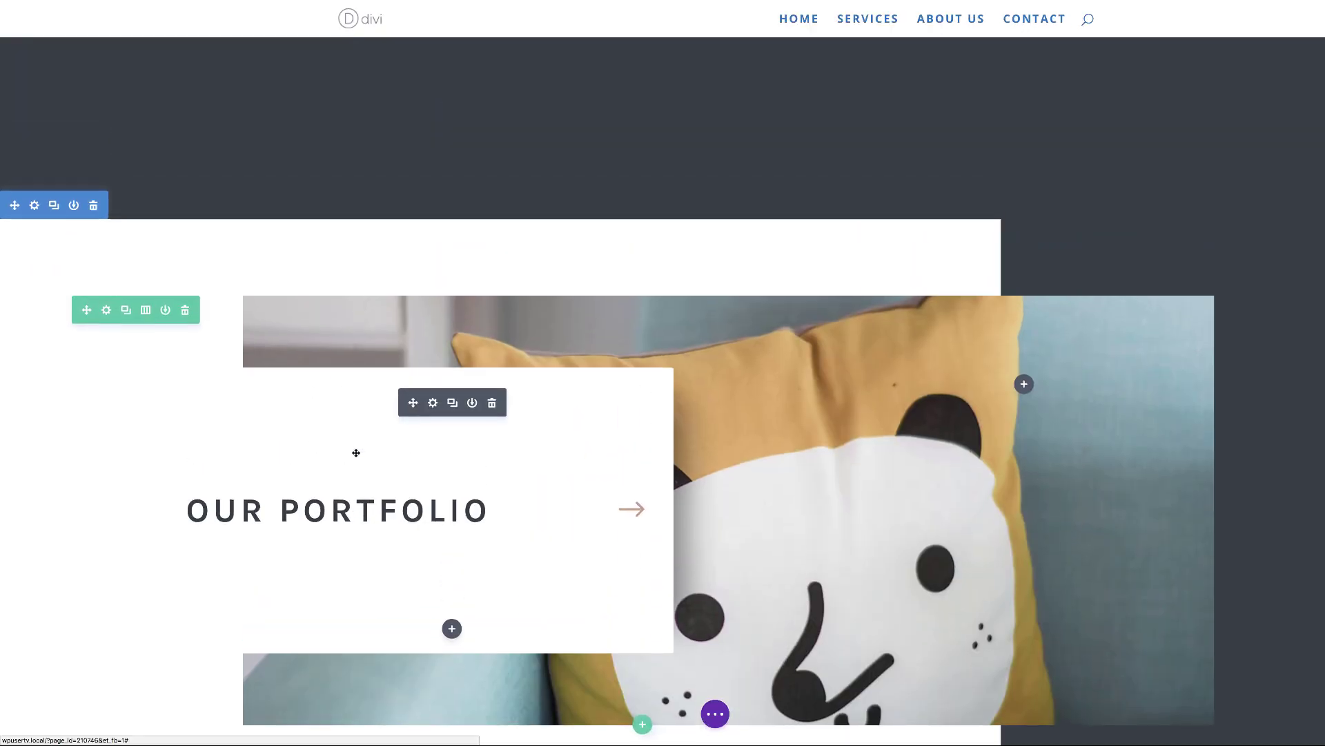
pyautogui.scroll(5, 497, 497)
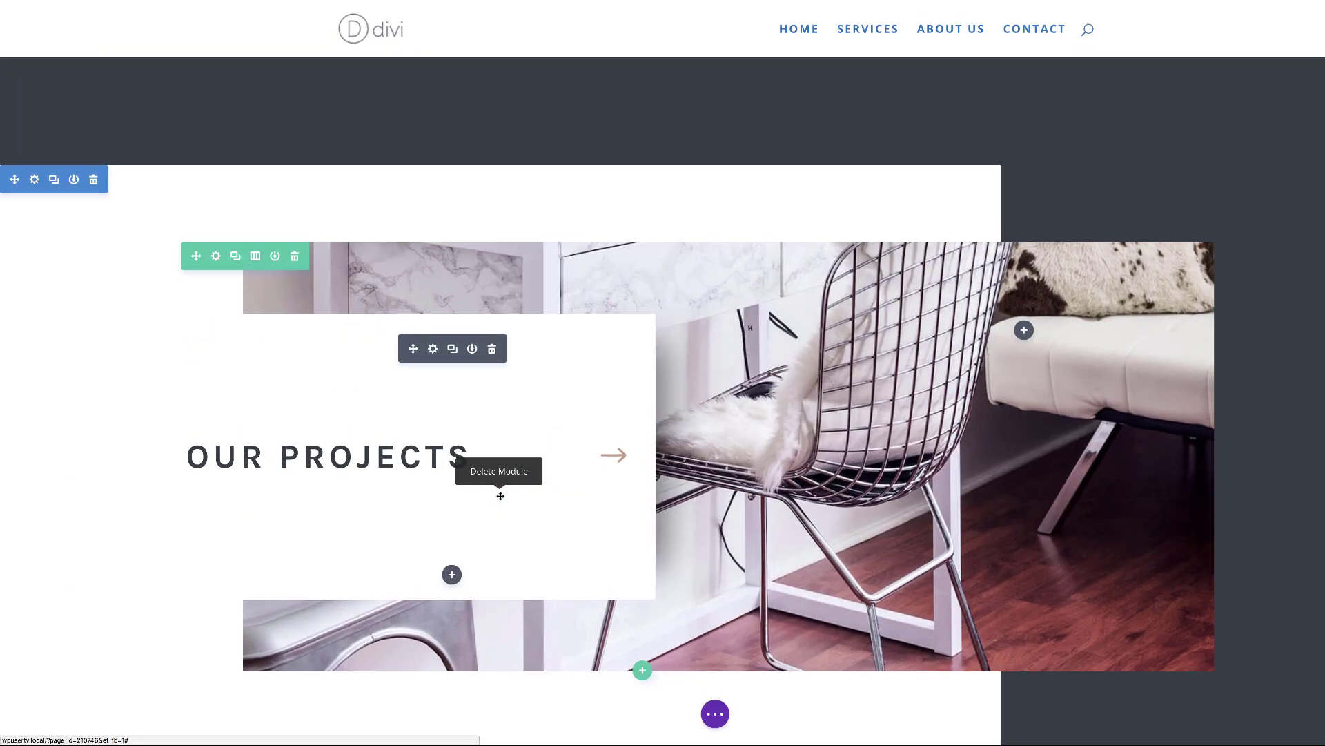
pyautogui.scroll(-6, 500, 496)
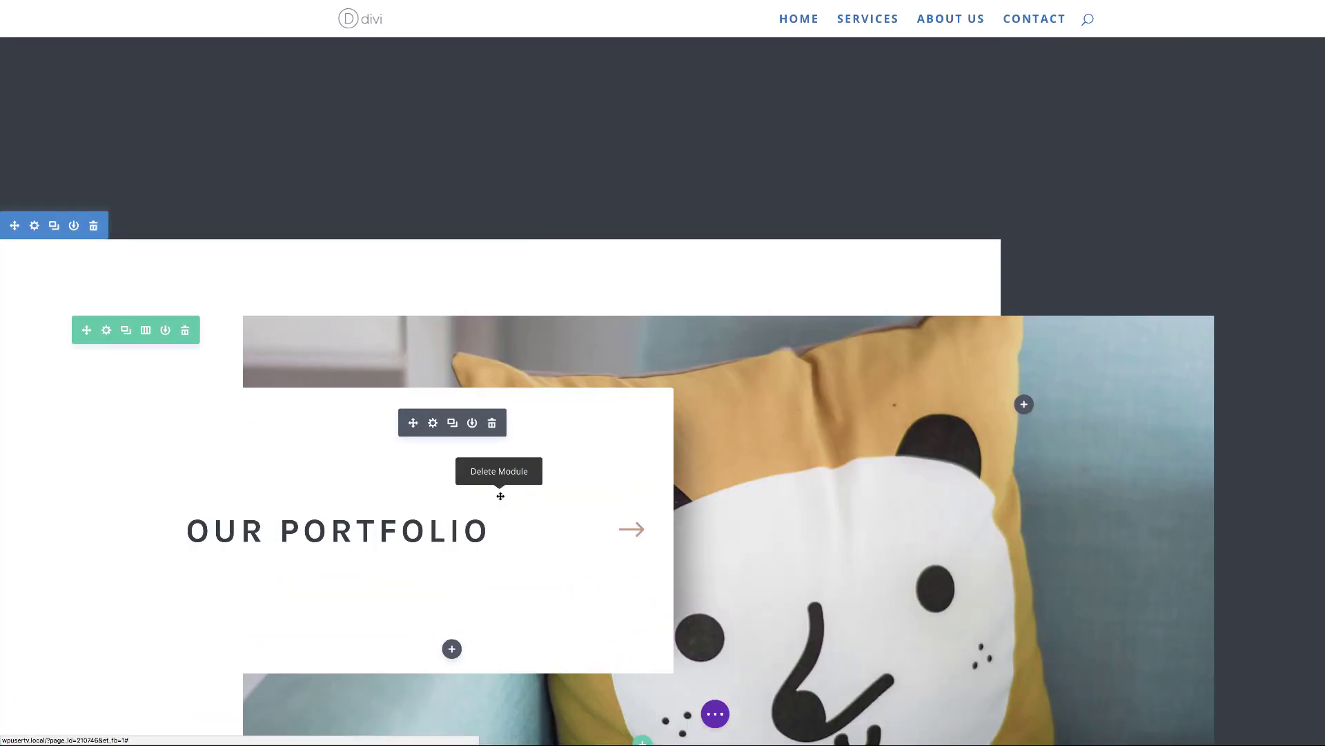